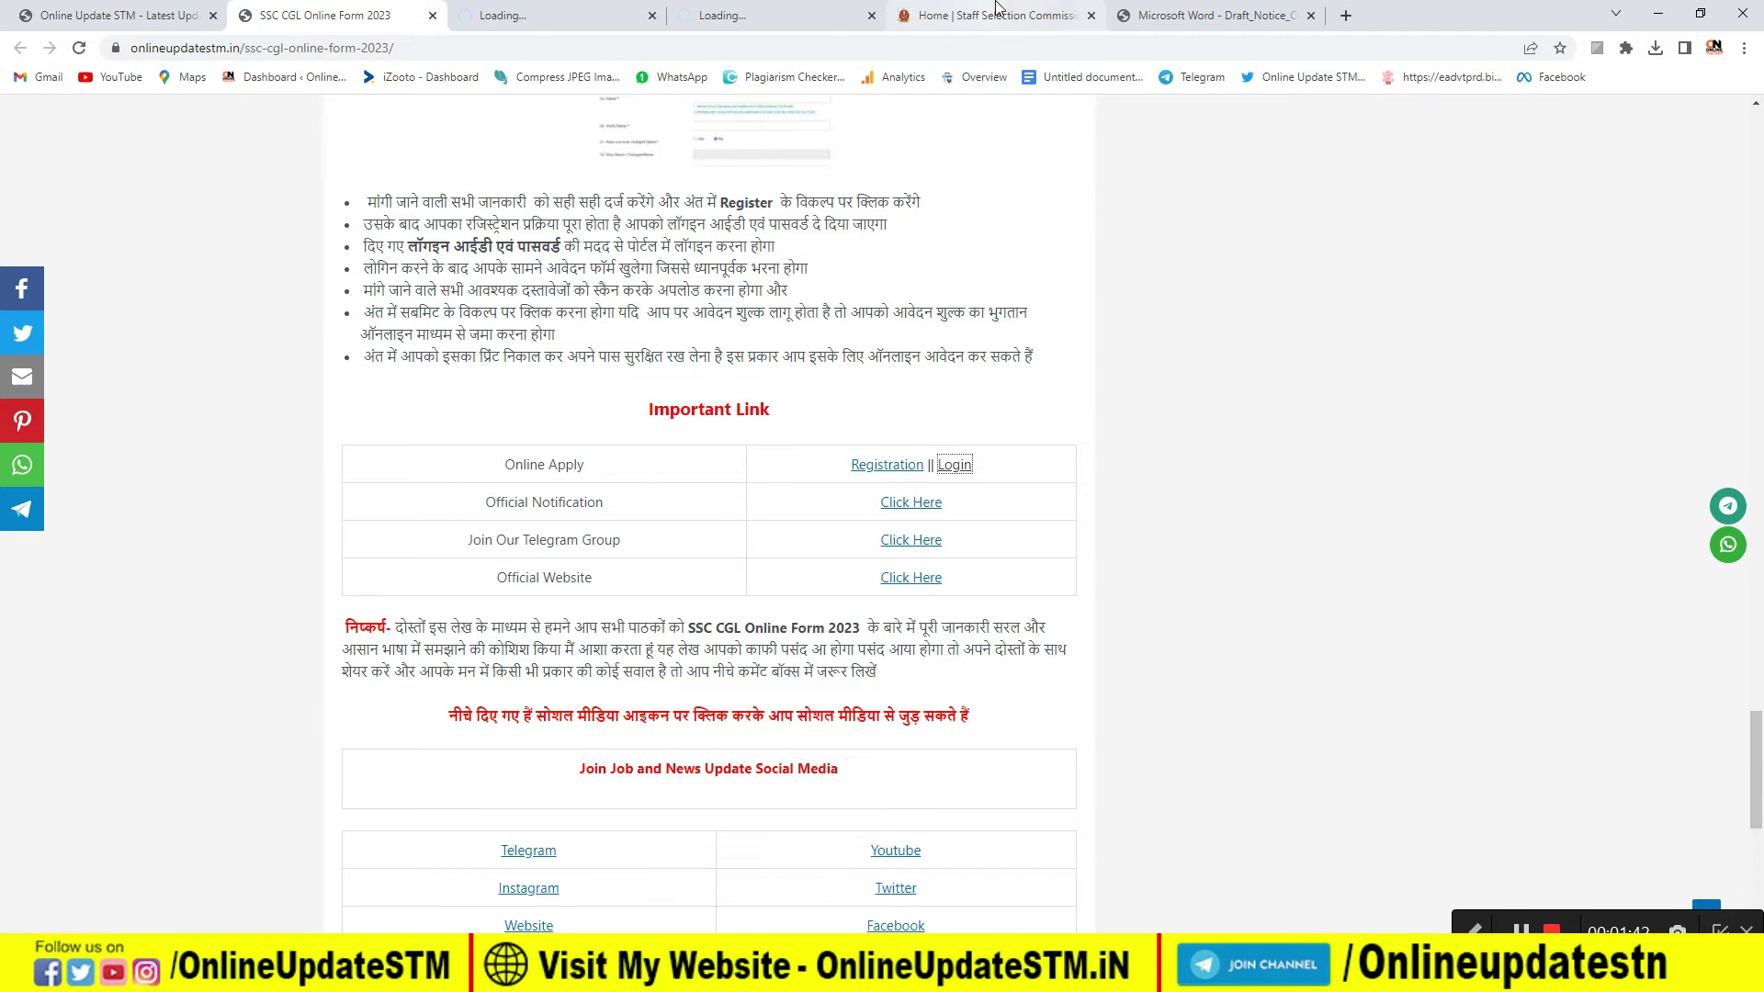
- Open the Staff Selection Commission site, review the application dates in its Combined Graduate Level Examination, 2023 notice, and return to the home page
left_click(954, 465)
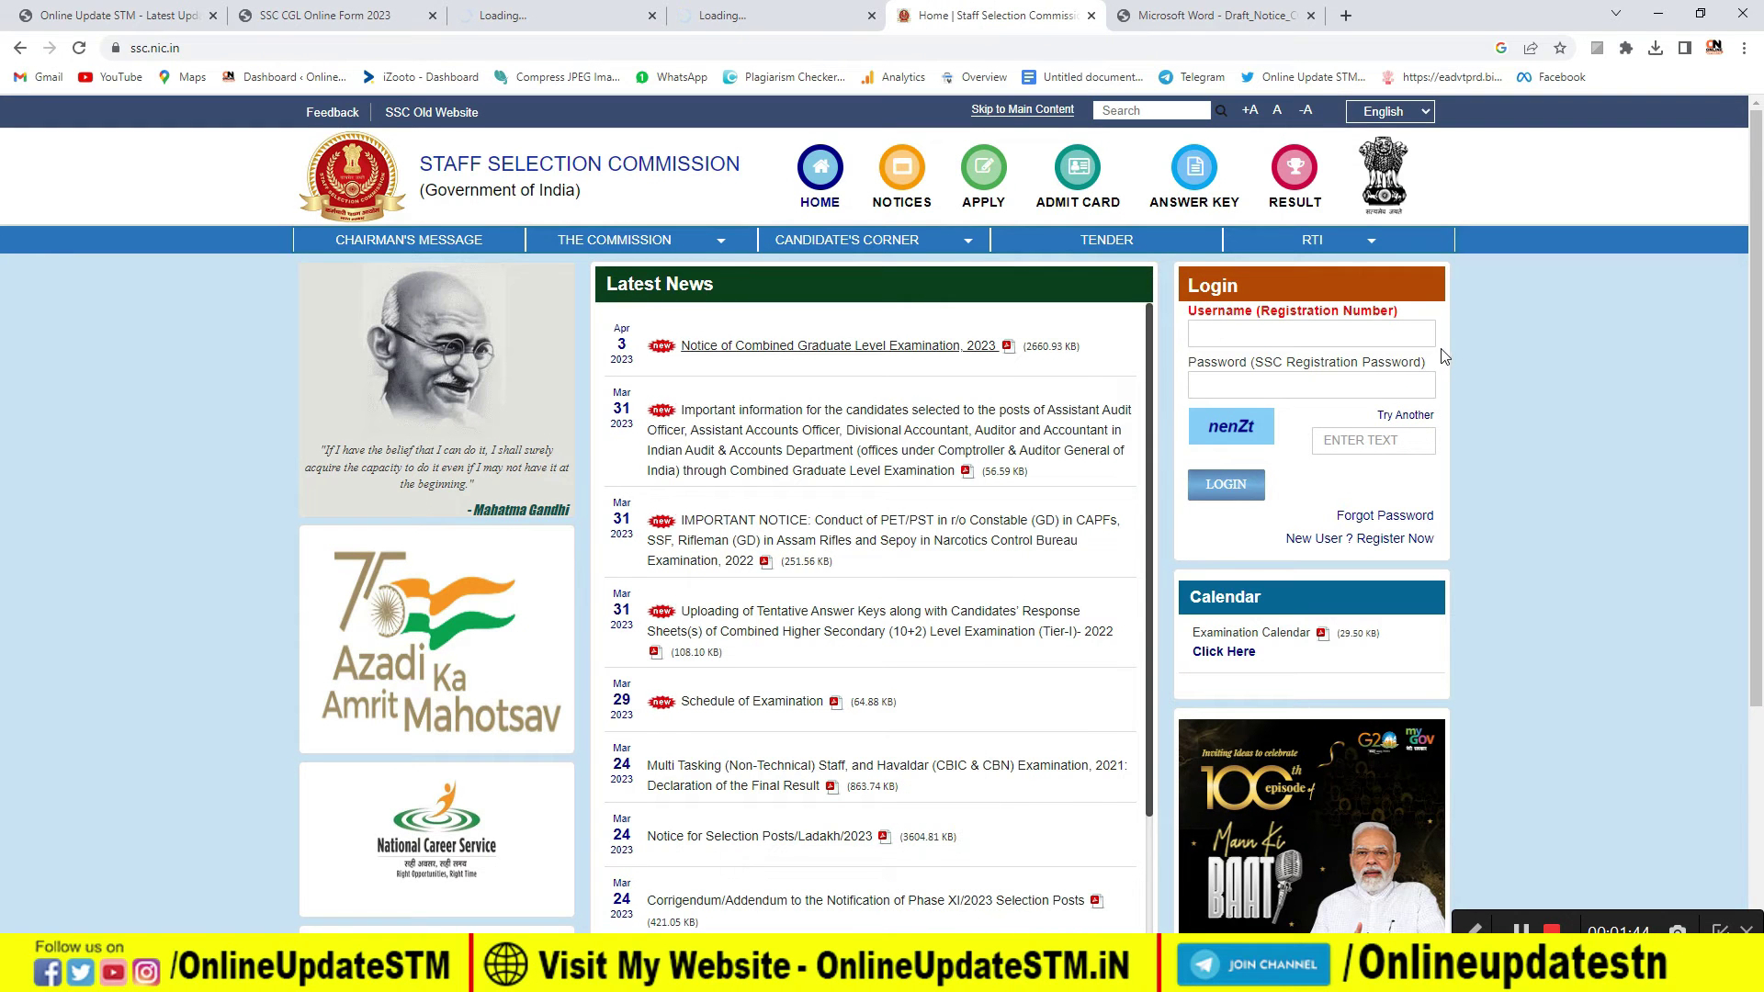
scroll(1445, 357, "down", 1)
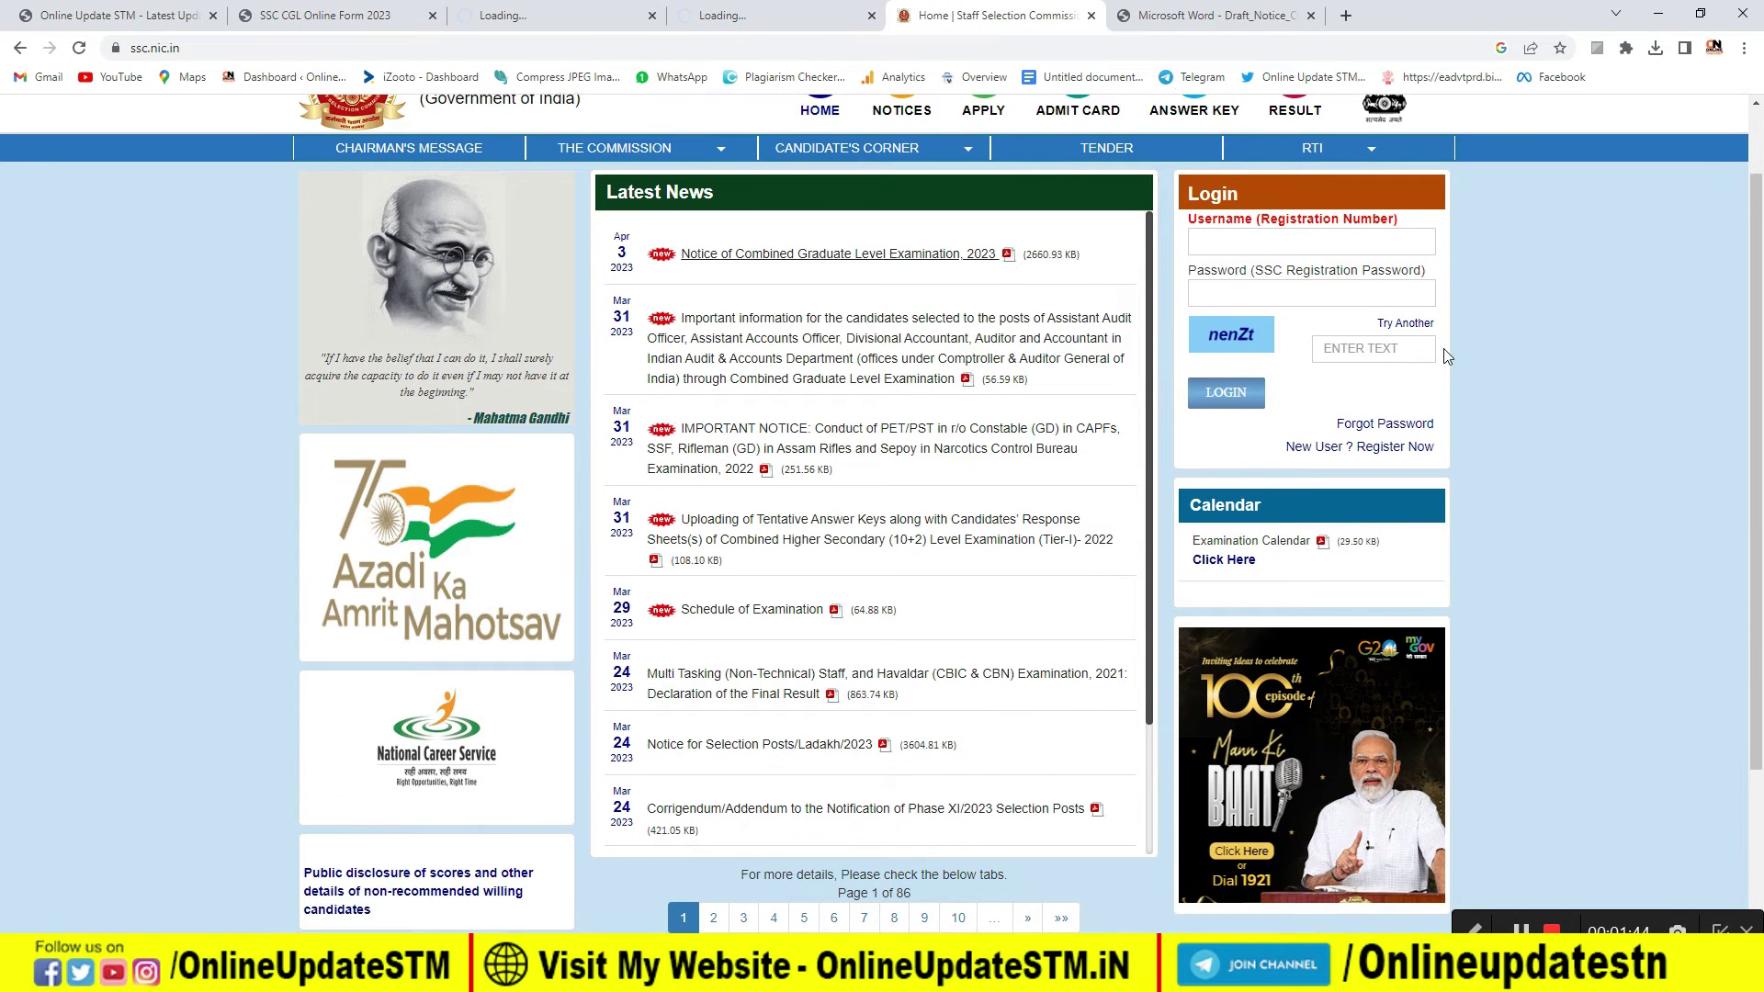
left_click(748, 260)
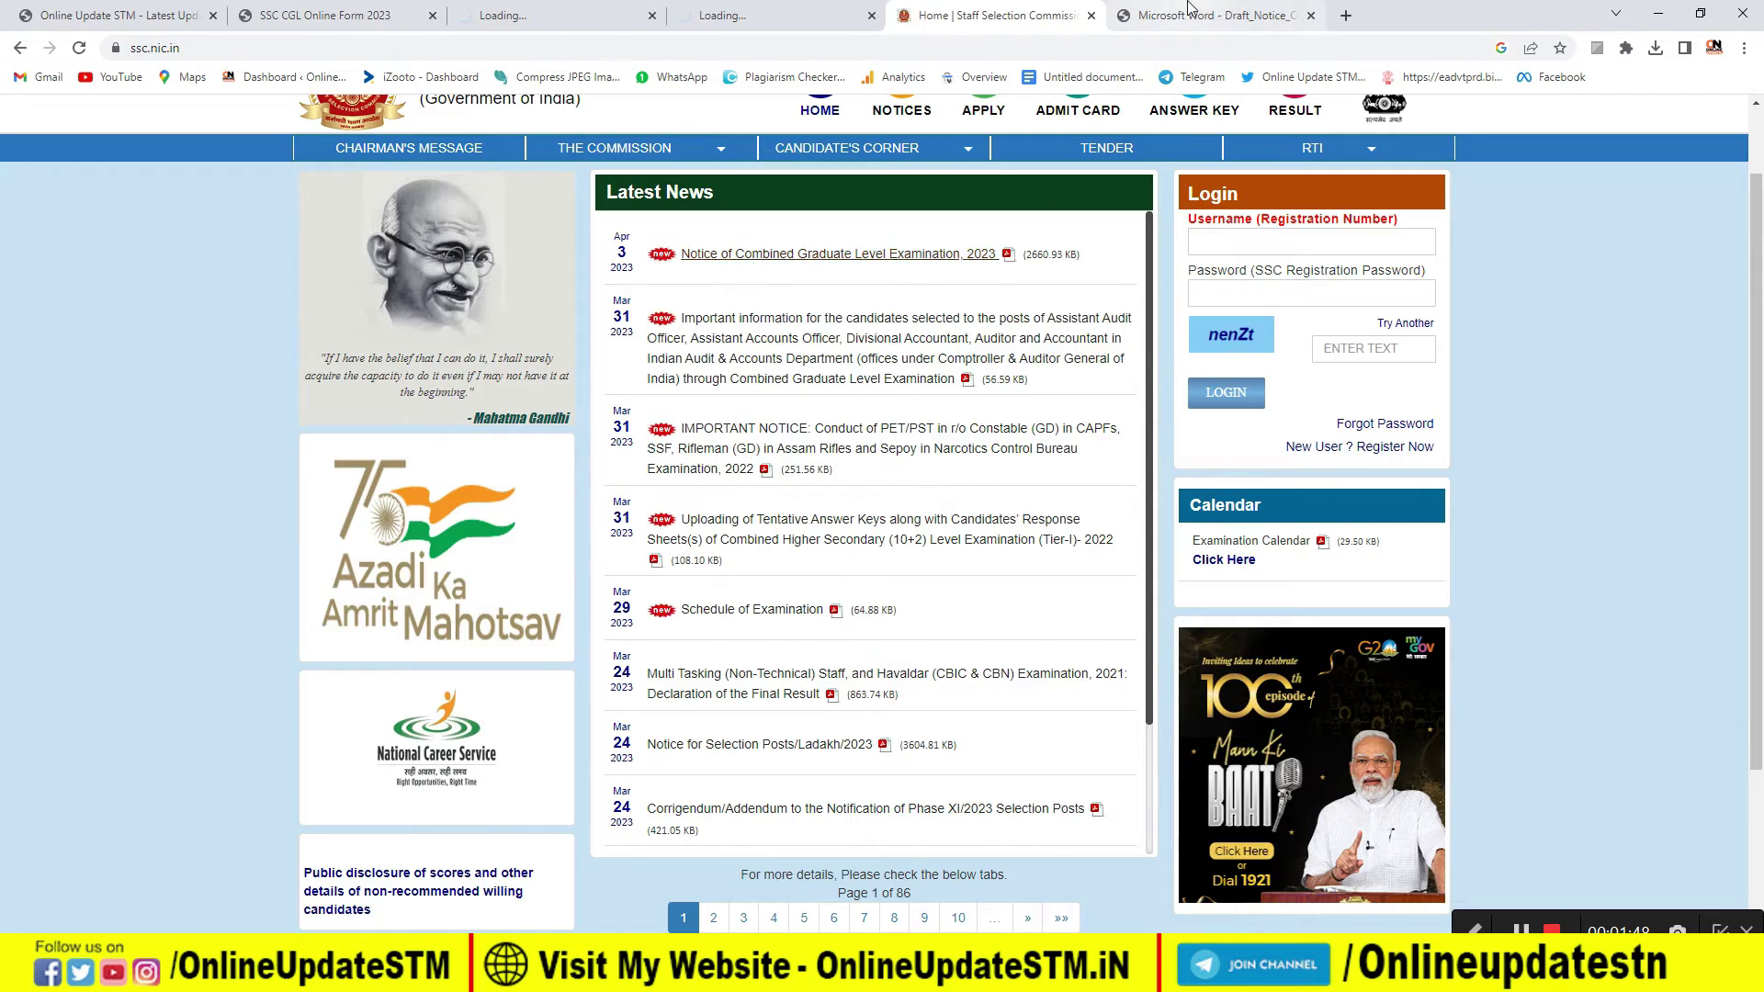
scroll(995, 390, "down", 5)
scroll(995, 388, "up", 10)
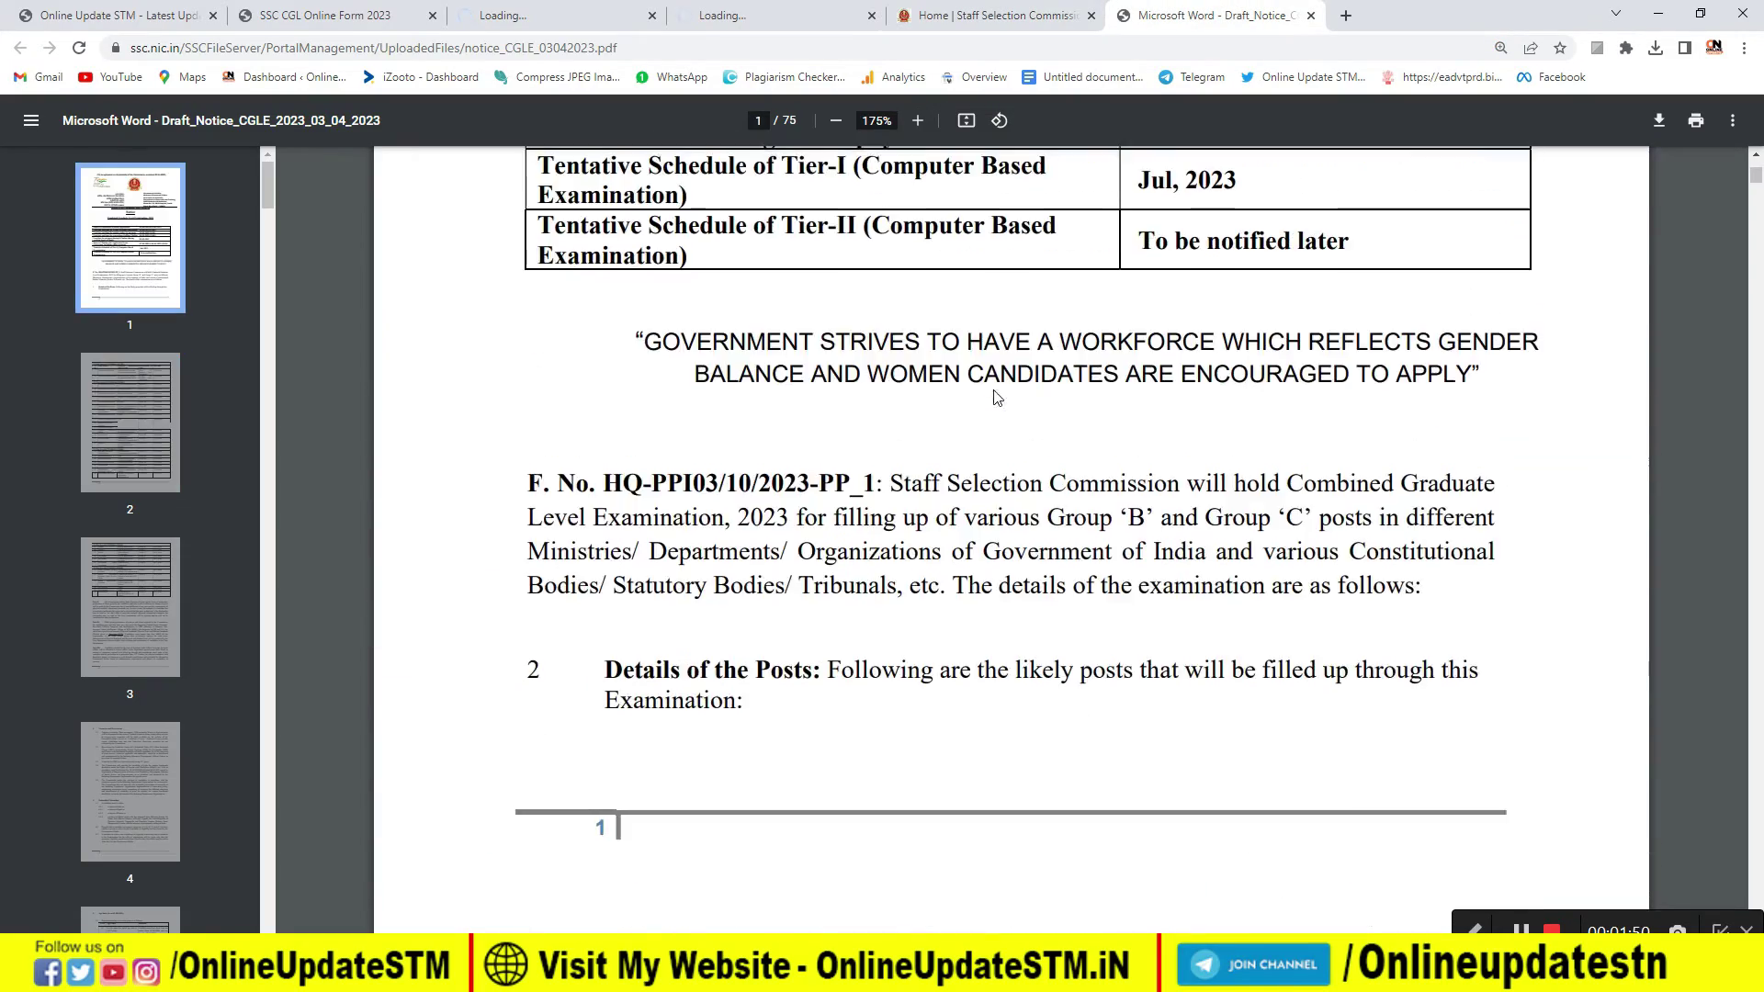
scroll(1004, 363, "up", 3)
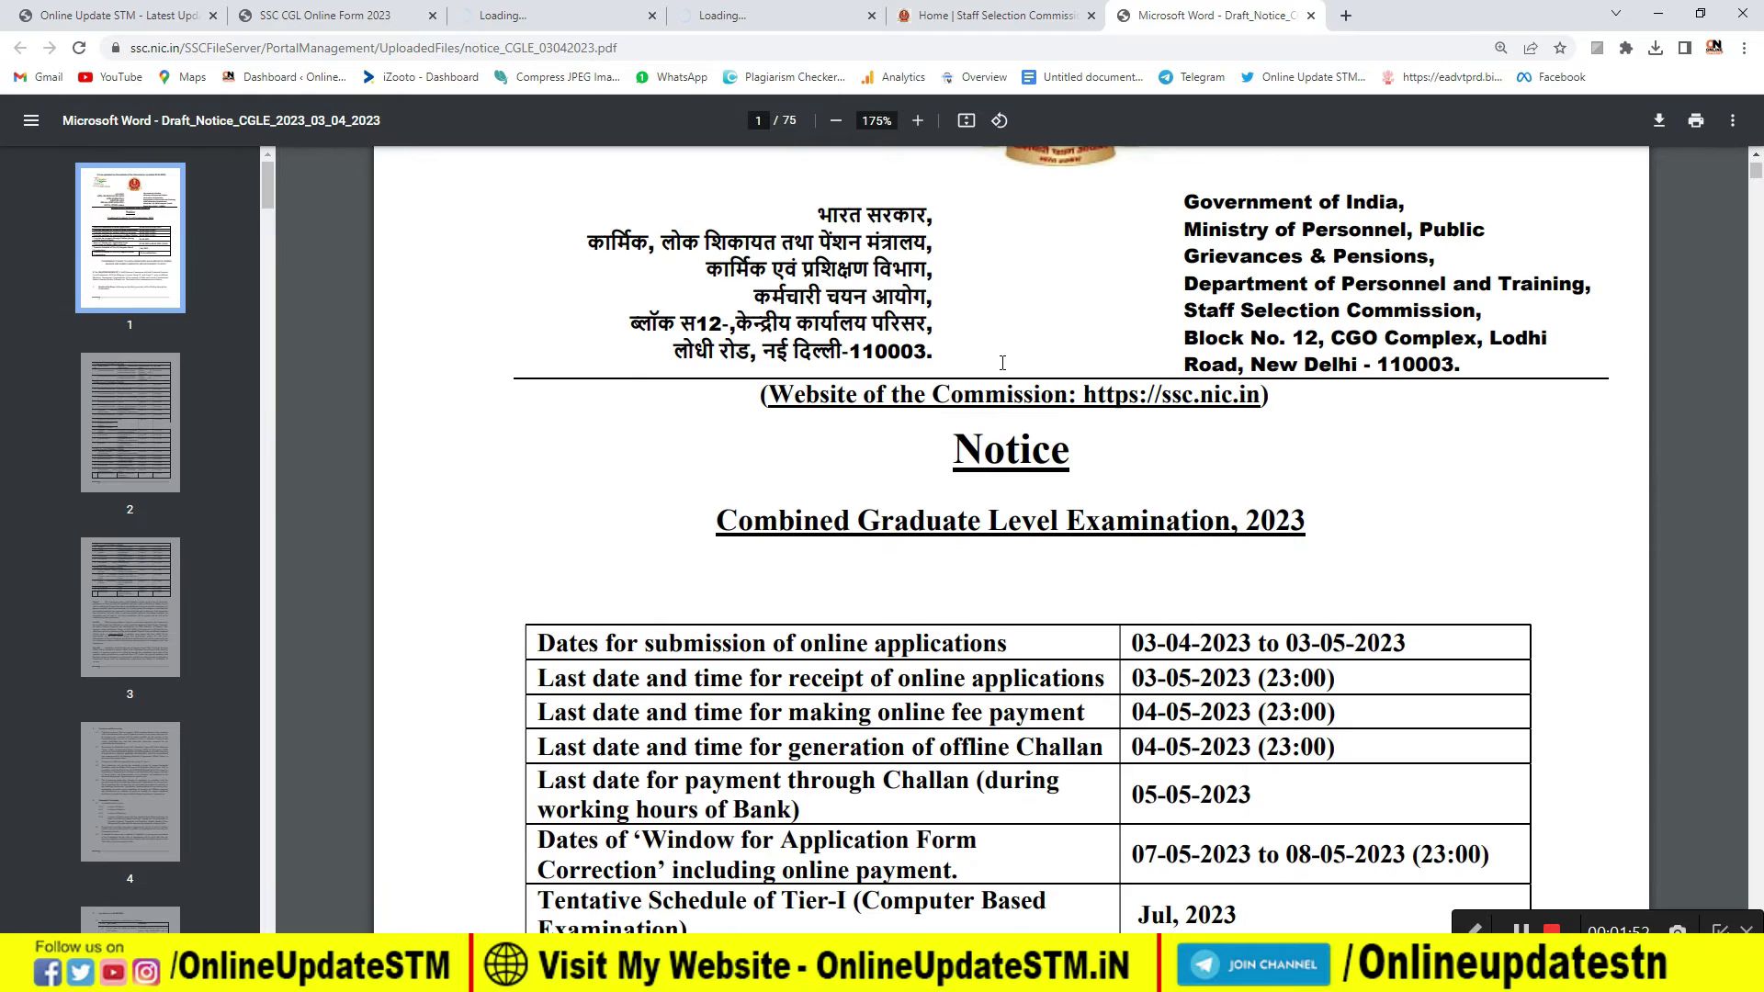
scroll(1006, 395, "down", 2)
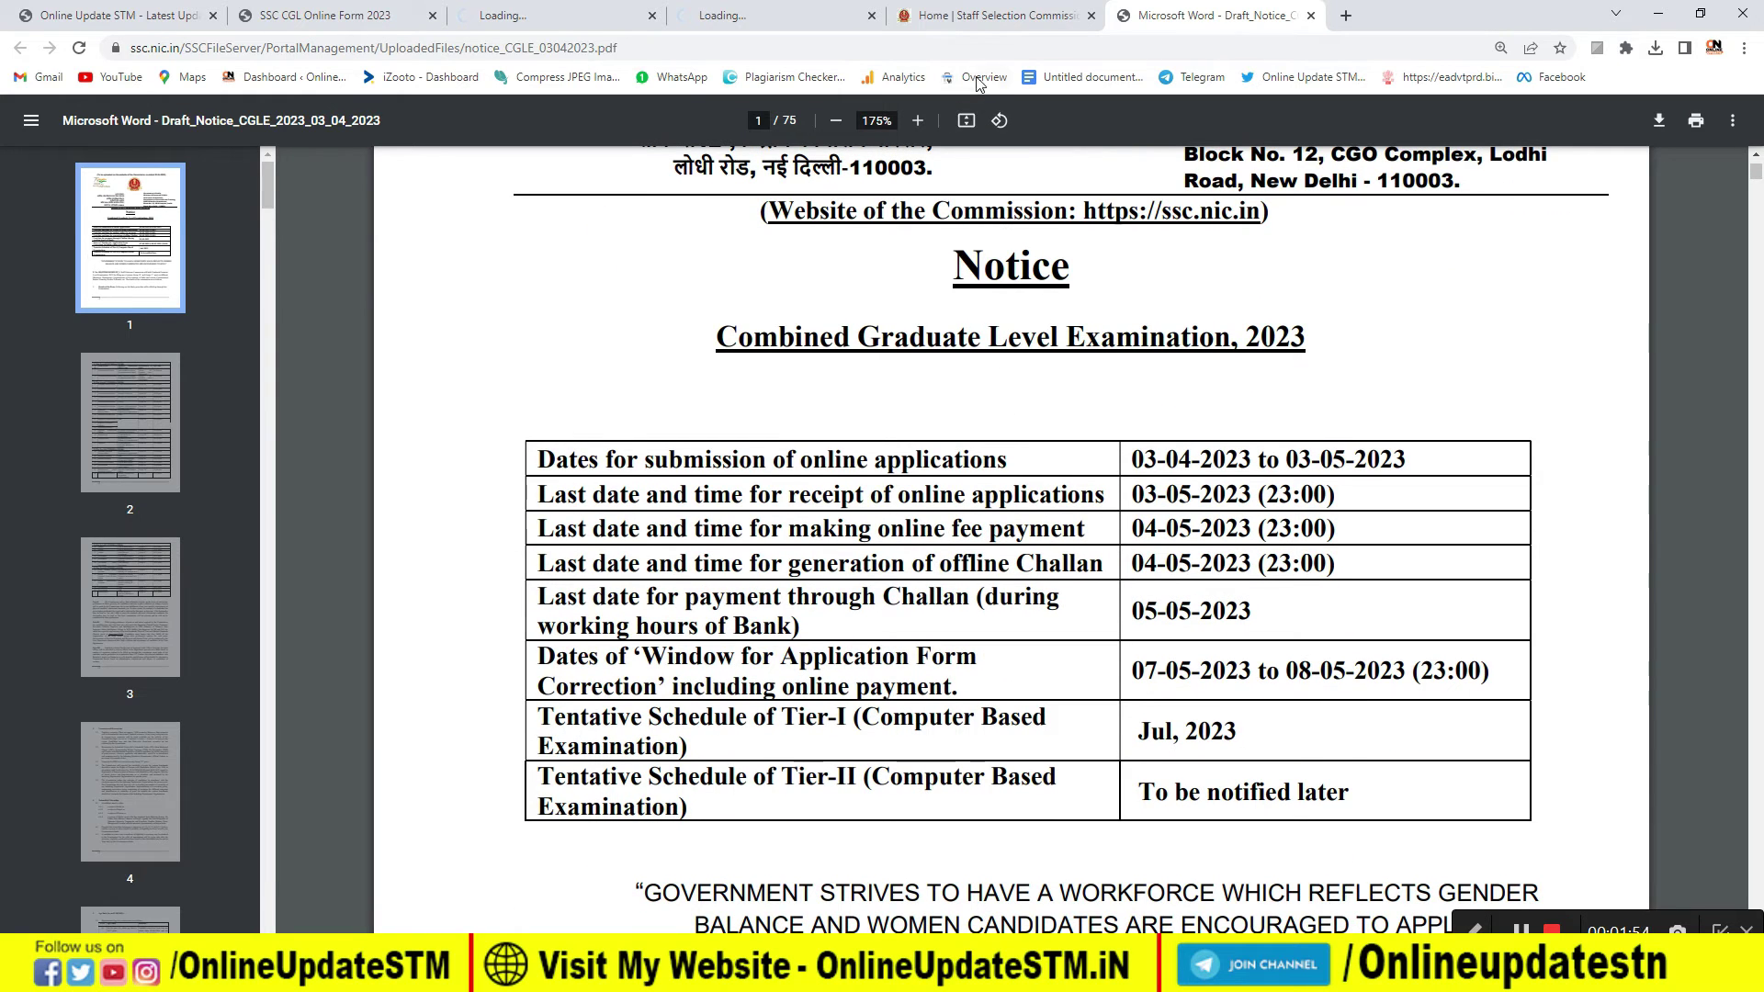
left_click(974, 15)
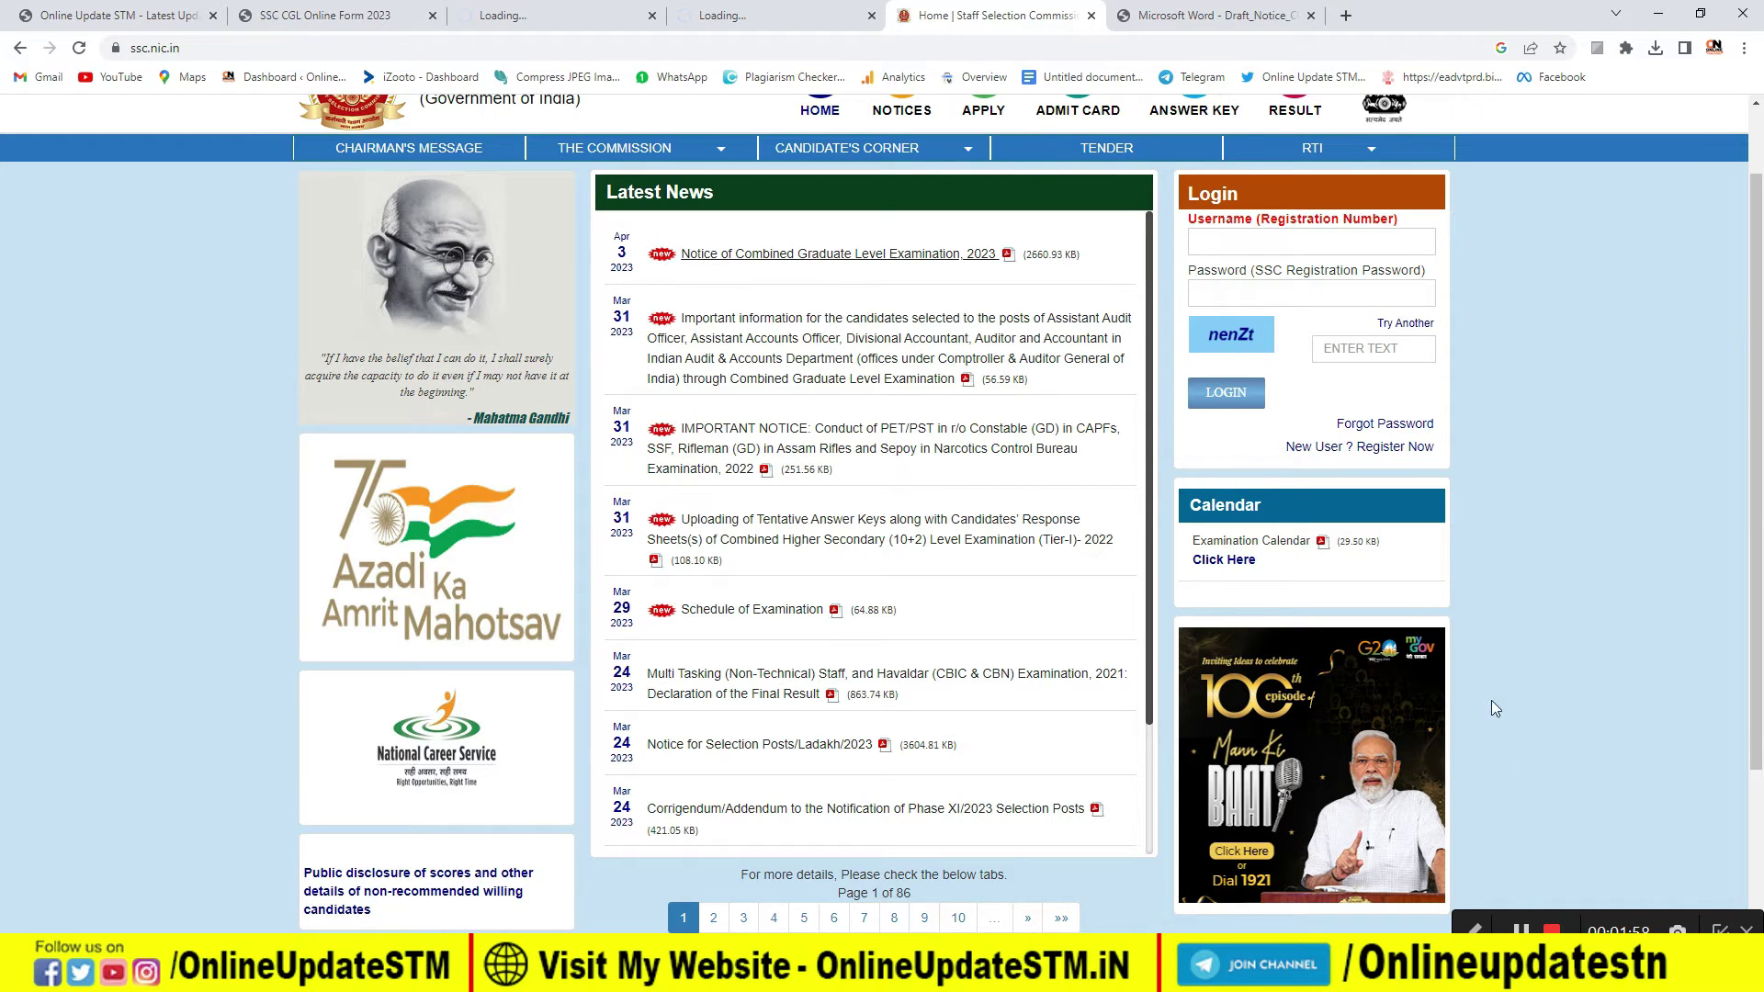
left_click(1474, 929)
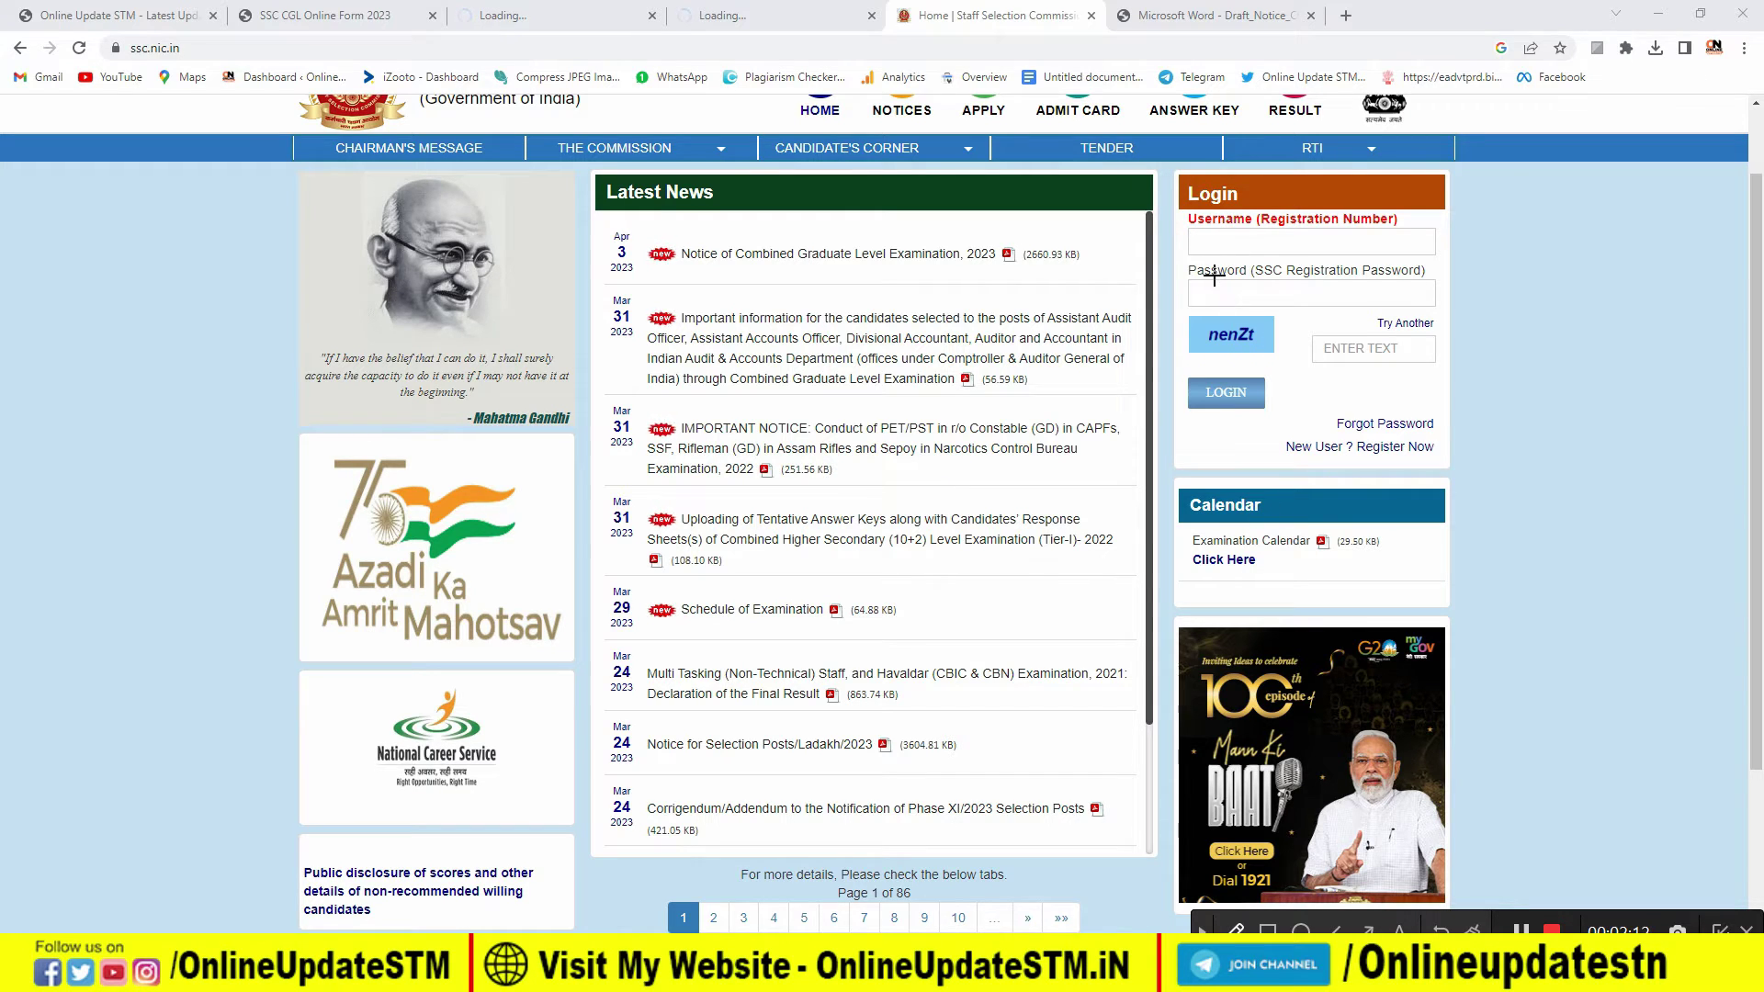
mouse_move(1192, 223)
left_mouse_down()
mouse_move(1178, 234)
mouse_move(1229, 252)
mouse_move(1349, 249)
mouse_move(1334, 232)
mouse_move(1202, 232)
mouse_move(1188, 303)
mouse_move(1314, 300)
mouse_move(1191, 283)
left_mouse_up()
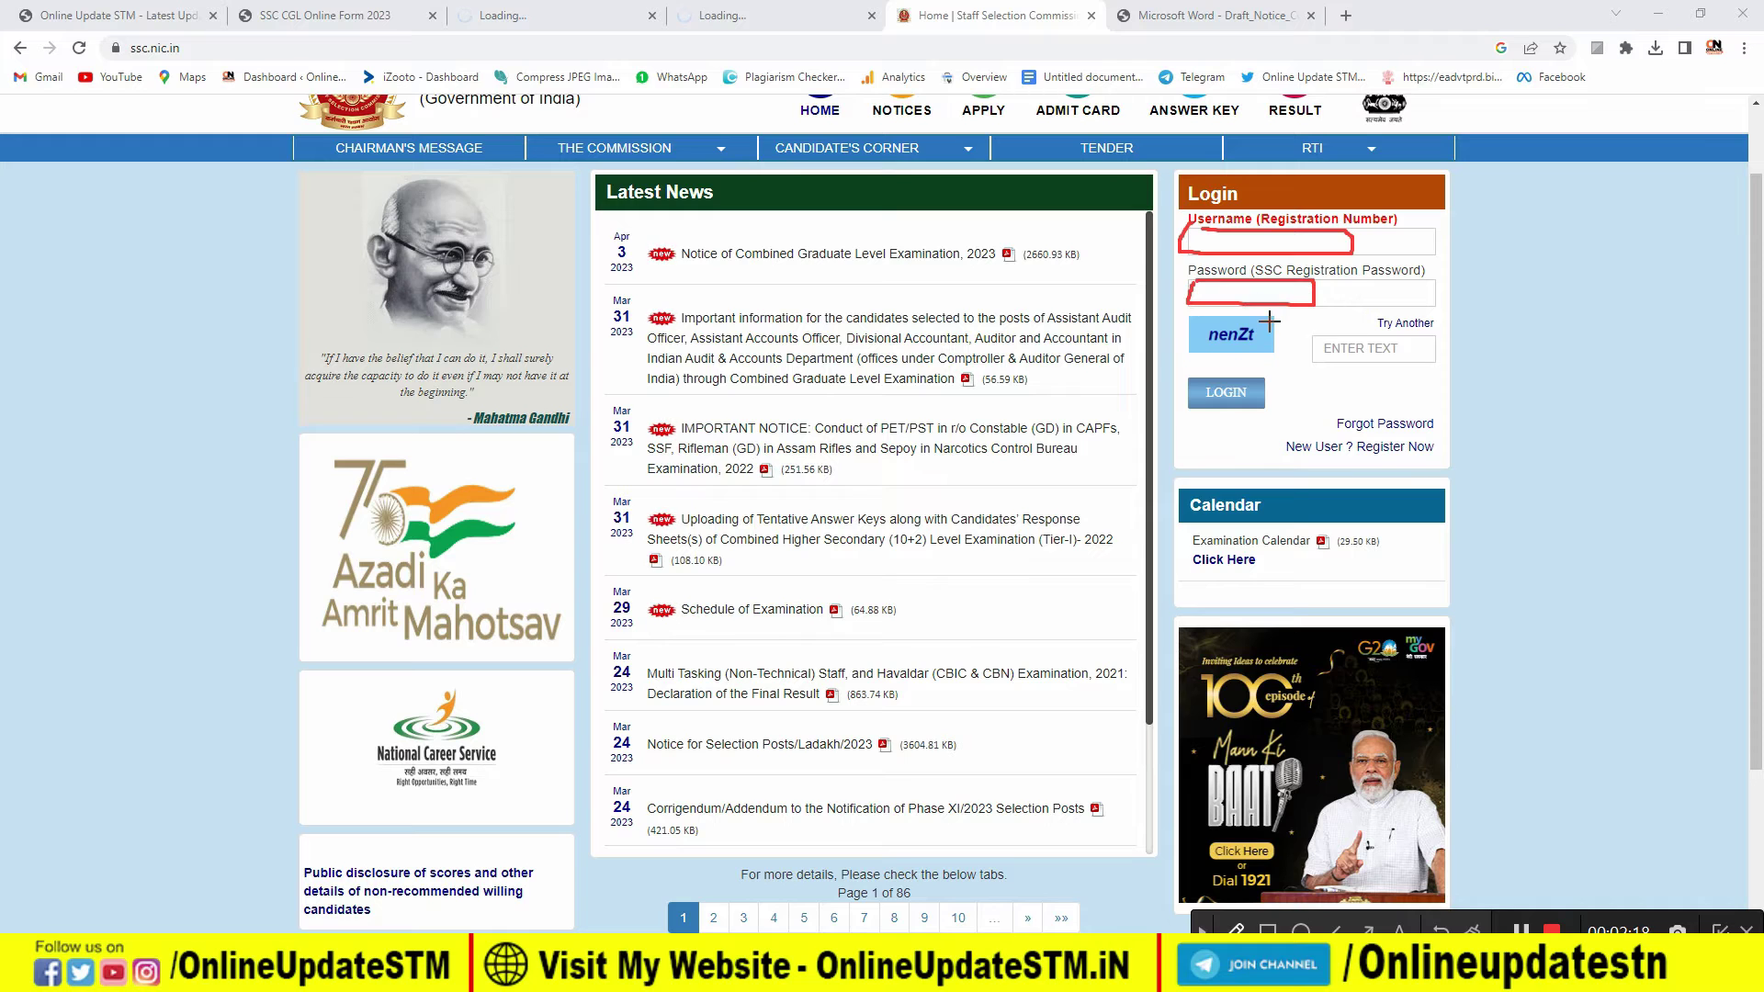
mouse_move(1312, 334)
left_mouse_down()
mouse_move(1383, 362)
mouse_move(1319, 336)
mouse_move(1191, 377)
mouse_move(1253, 364)
left_mouse_up()
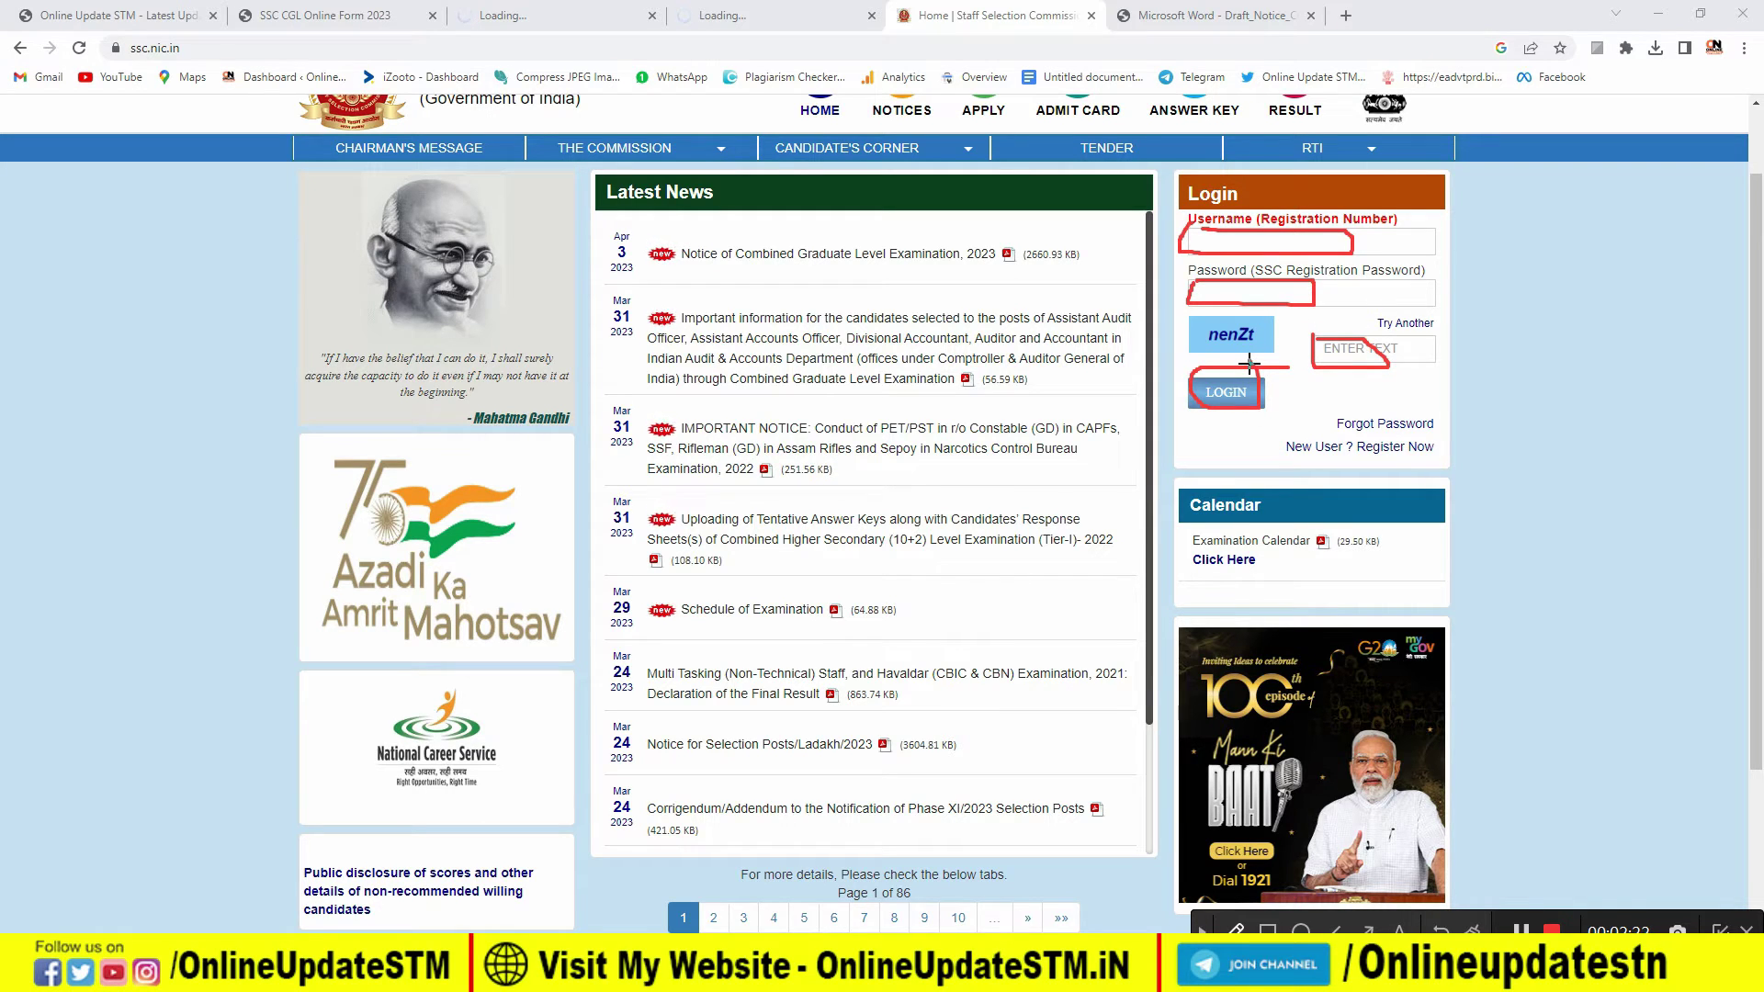
mouse_move(1273, 430)
left_mouse_down()
mouse_move(1268, 450)
mouse_move(1408, 479)
left_mouse_up()
mouse_move(1272, 429)
left_mouse_down()
mouse_move(1461, 439)
mouse_move(1450, 487)
mouse_move(1359, 496)
left_mouse_up()
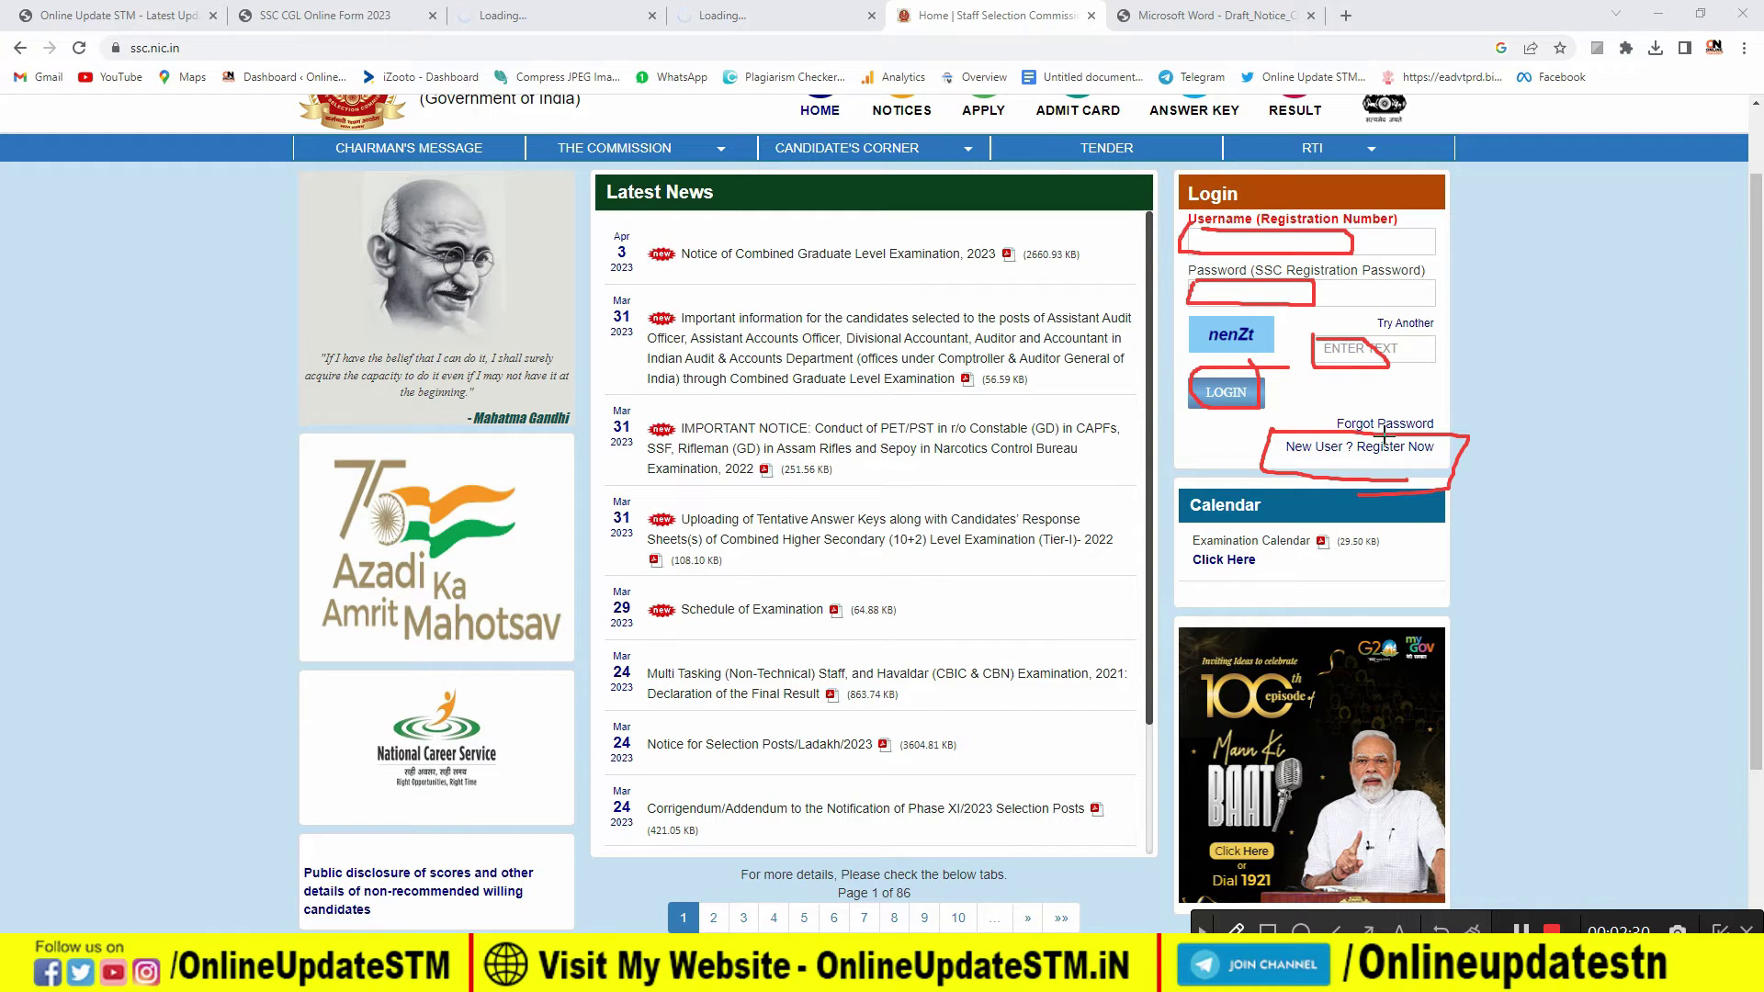
mouse_move(1433, 399)
left_mouse_down()
mouse_move(1343, 389)
mouse_move(1316, 430)
mouse_move(1446, 430)
mouse_move(1410, 402)
left_mouse_up()
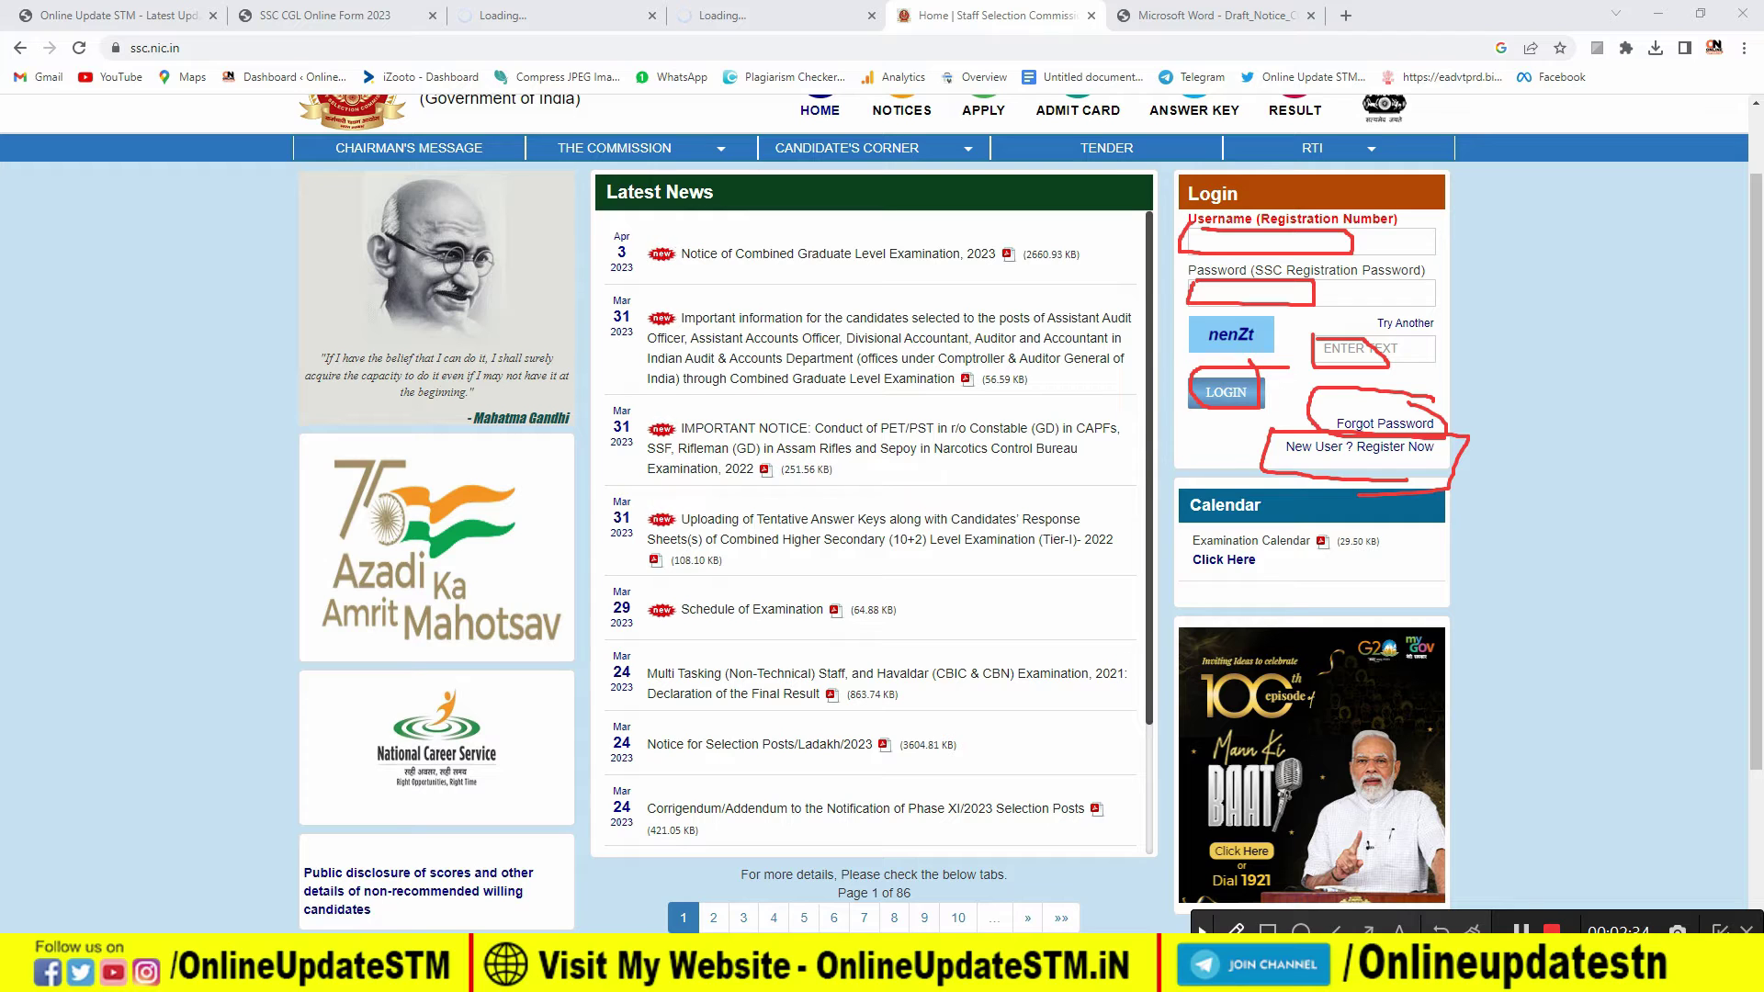
left_click(1234, 931)
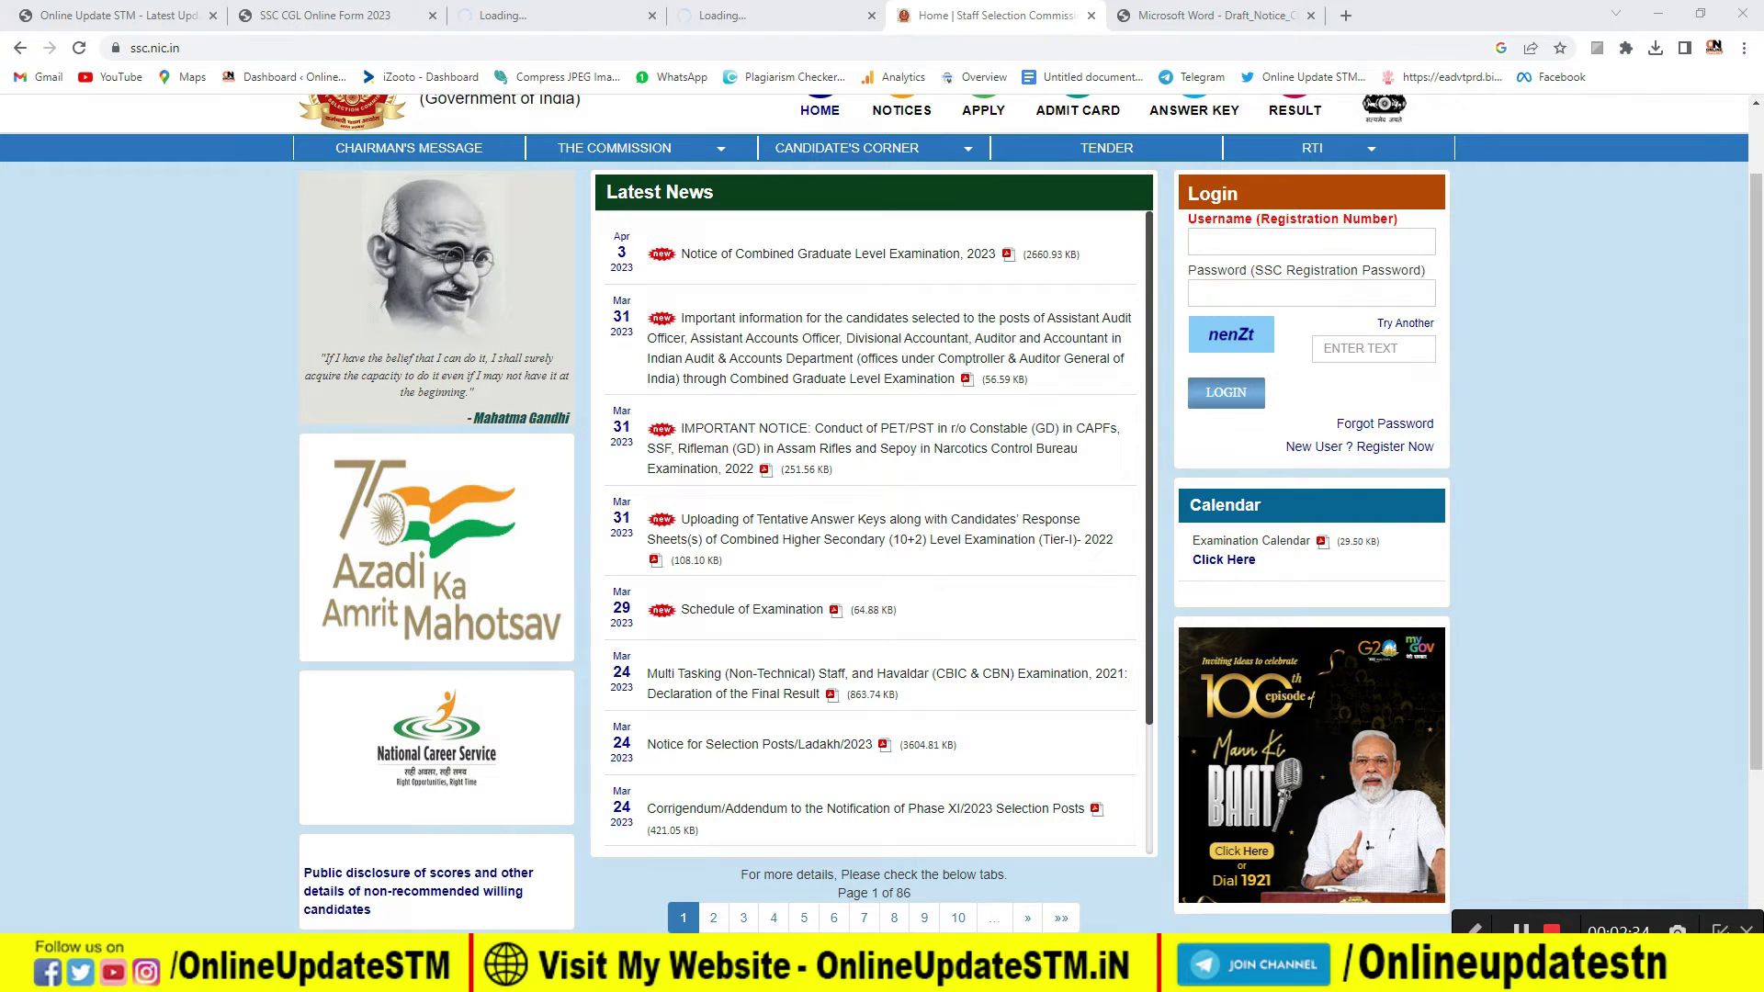
- Open the new user registration form and answer Yes to having an Aadhaar
left_click(1317, 451)
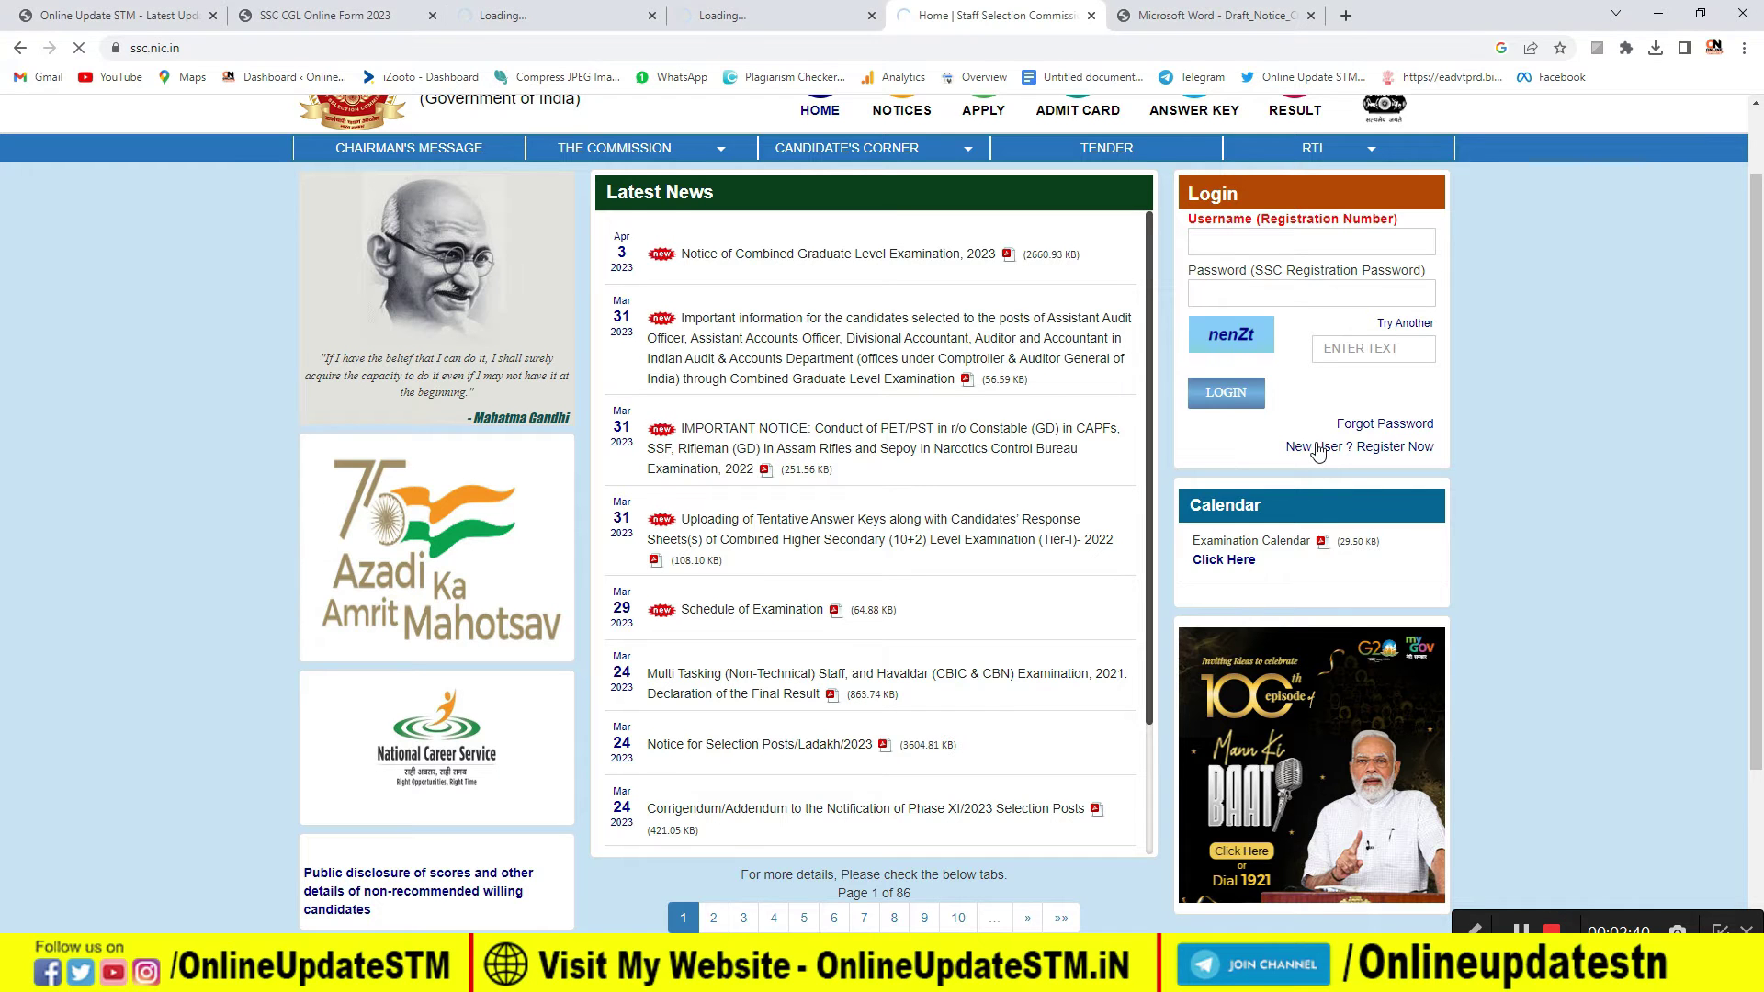
scroll(969, 530, "down", 1)
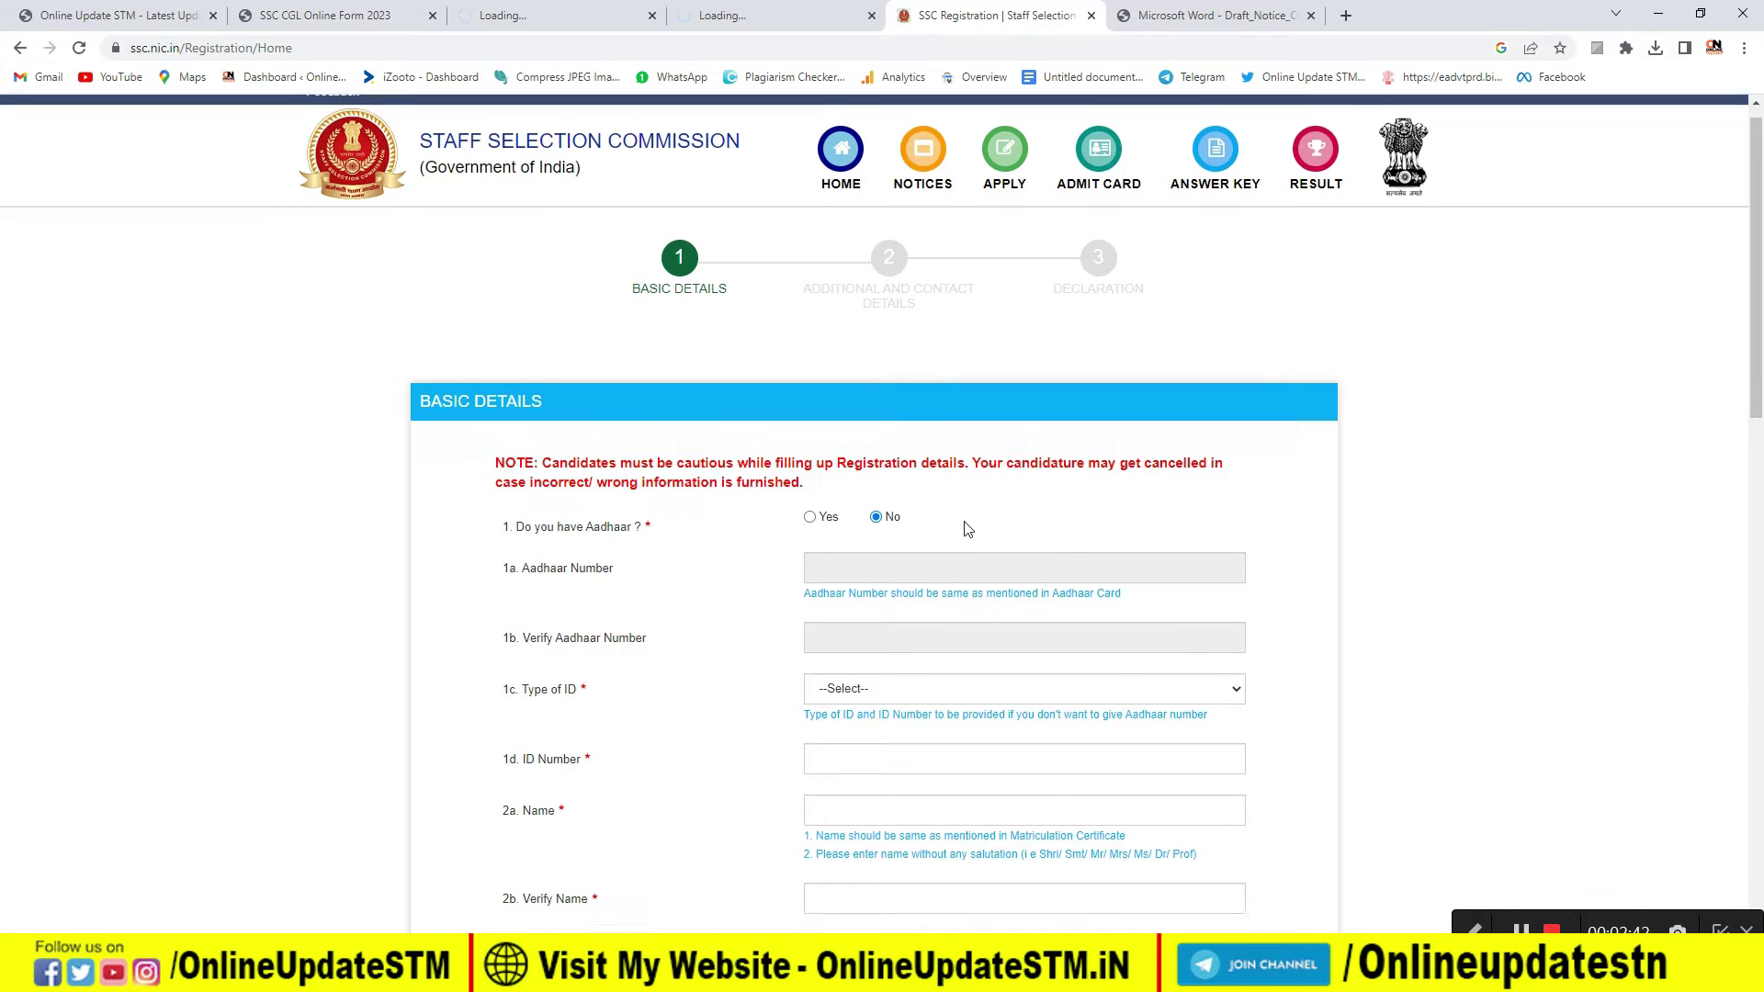
scroll(969, 530, "down", 2)
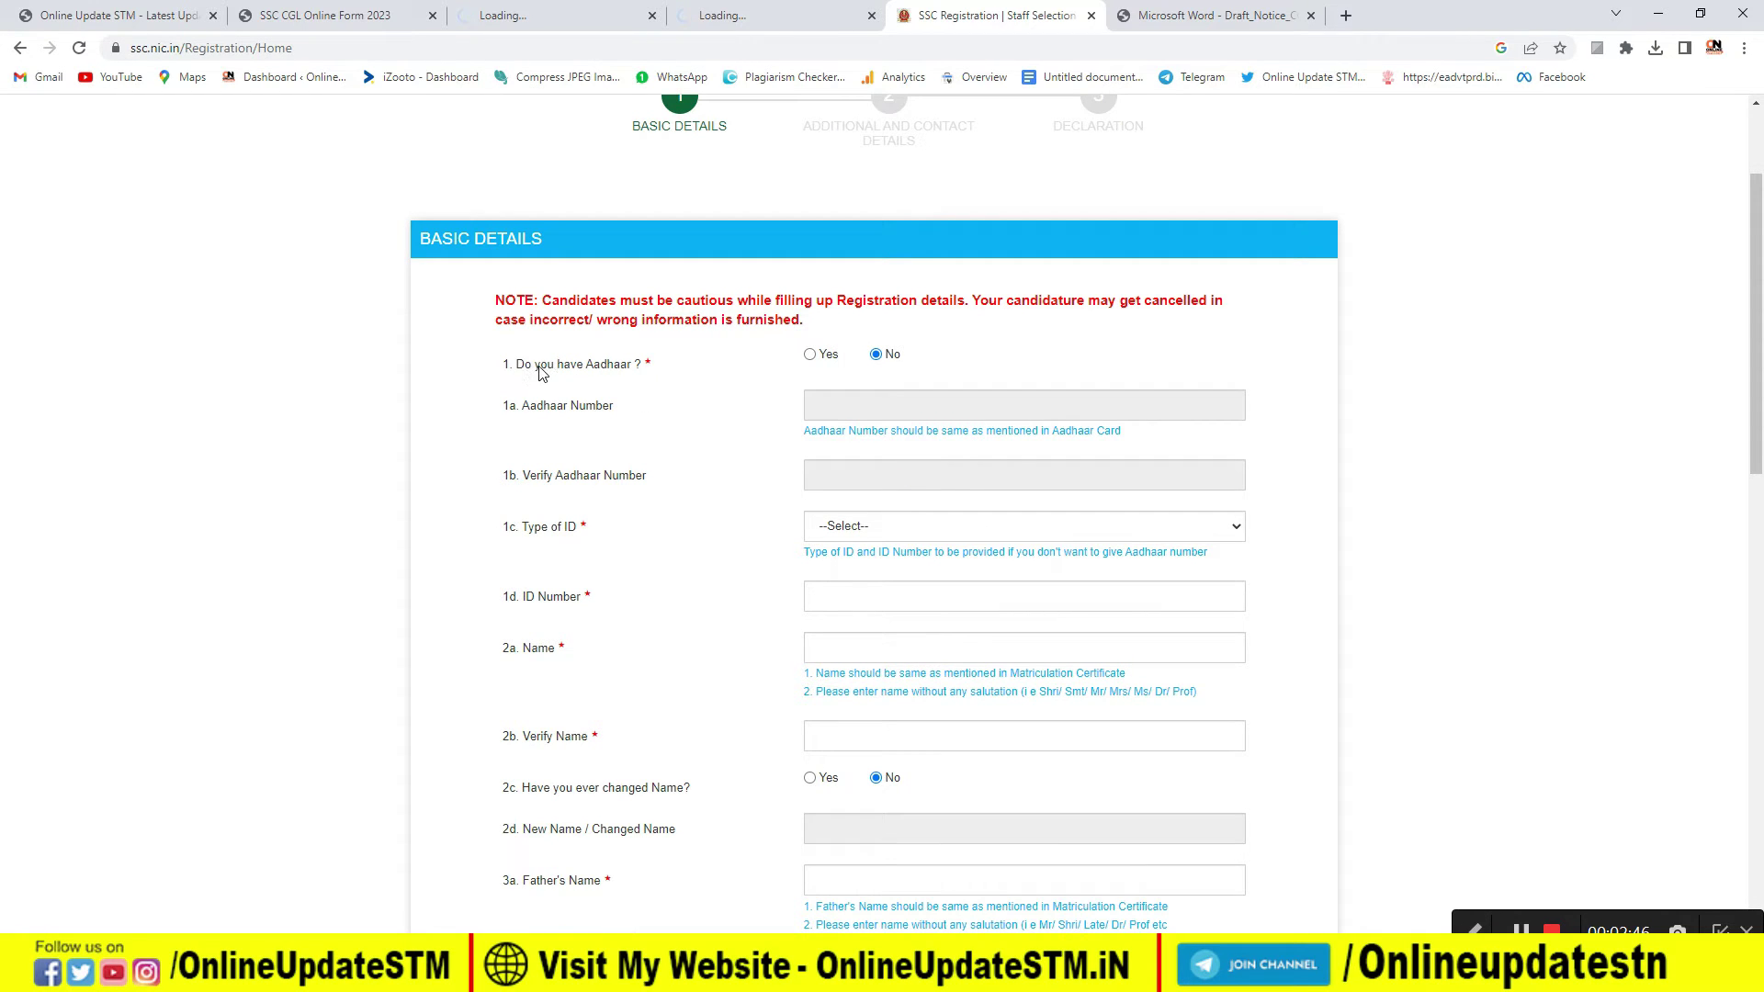
left_click(809, 355)
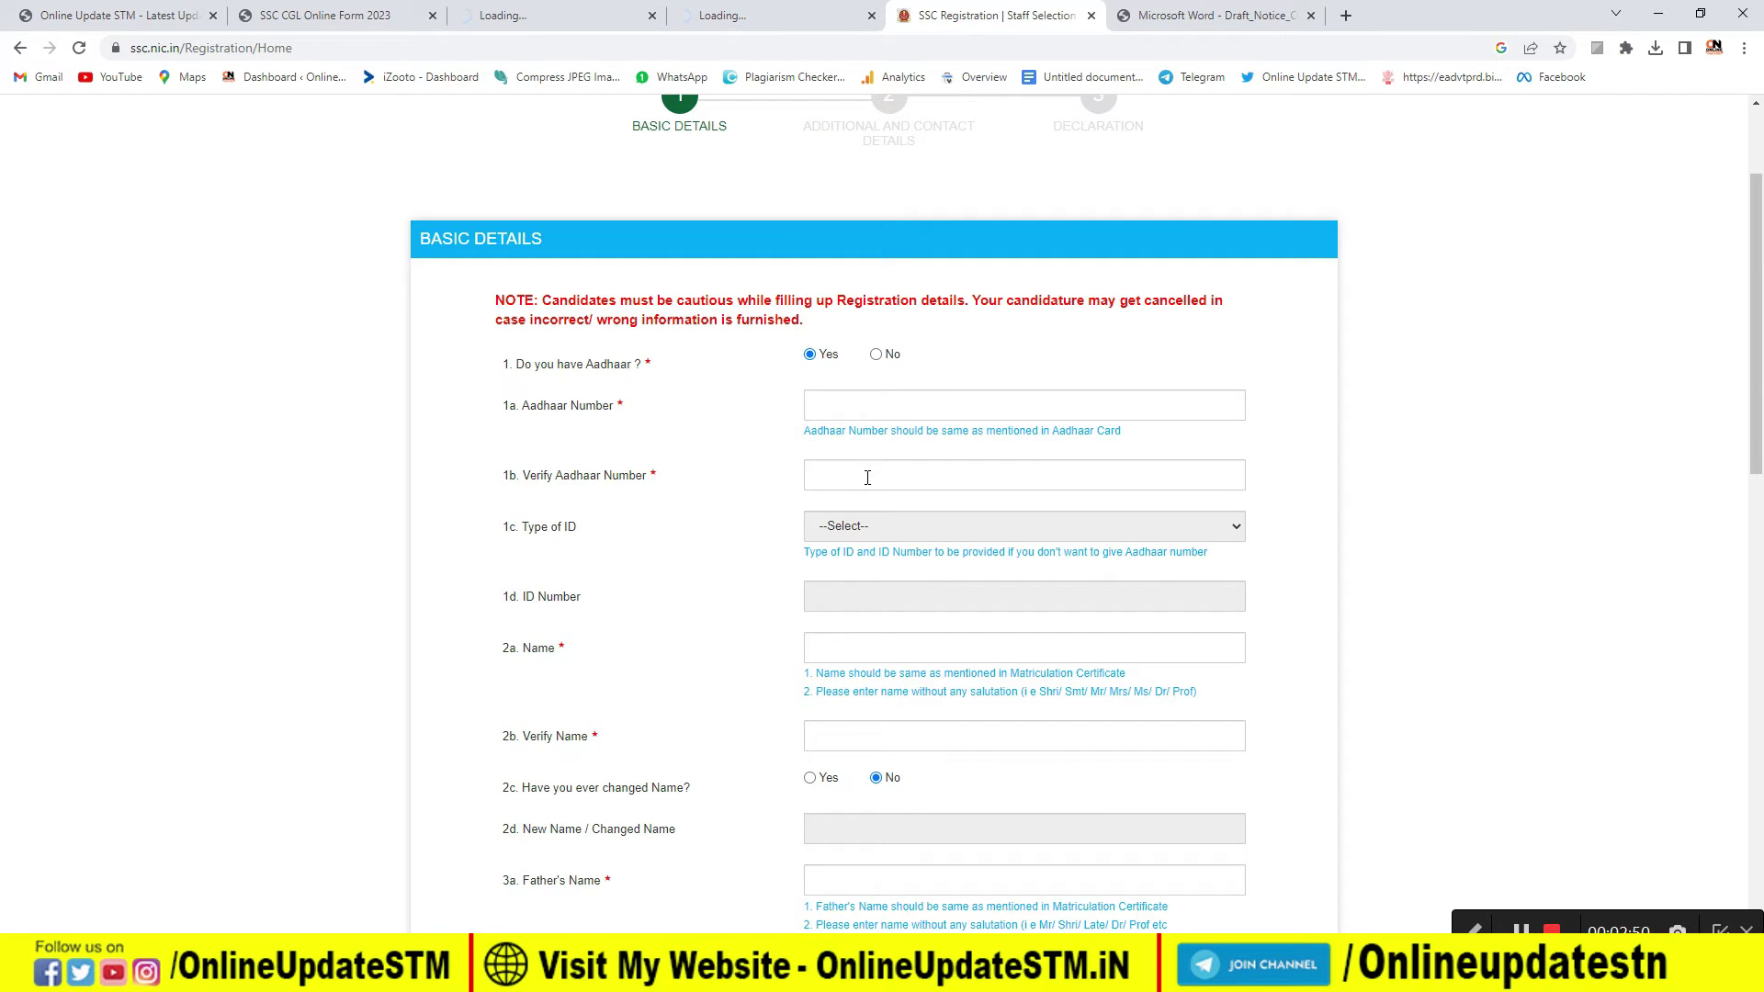
- Enter the candidate's date of birth in the Basic Details section, picking the year, month and day from the calendar
scroll(867, 477, "down", 3)
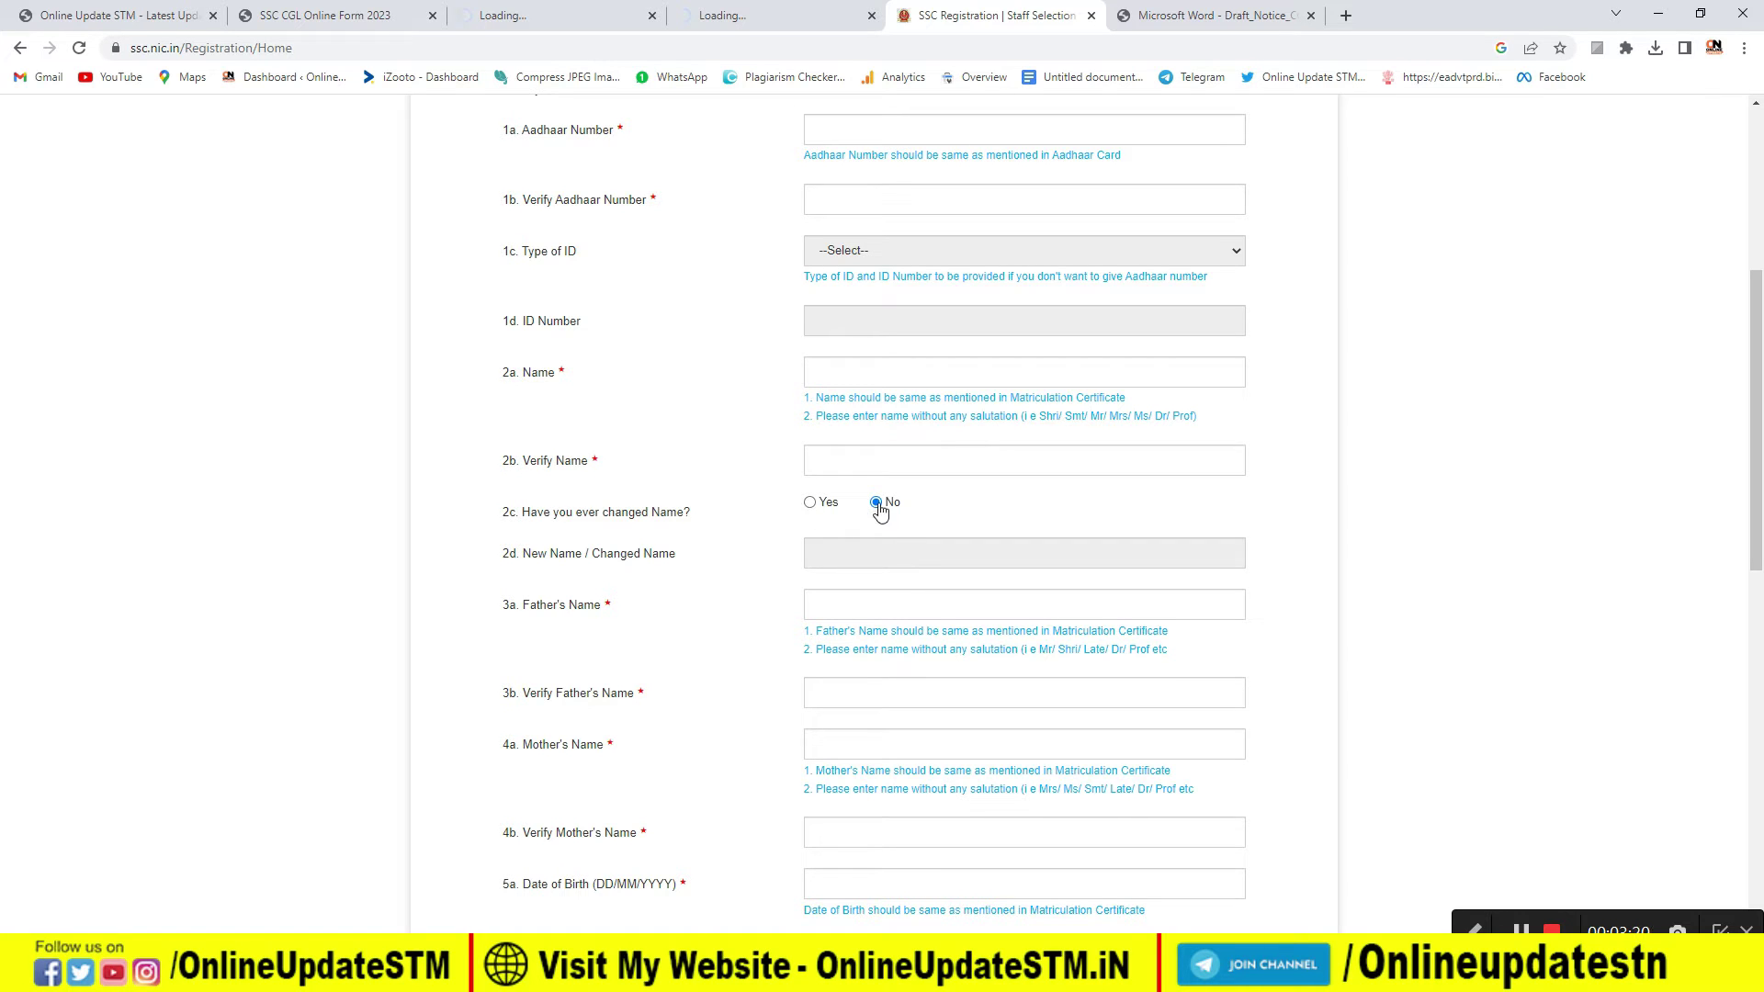
scroll(887, 524, "down", 1)
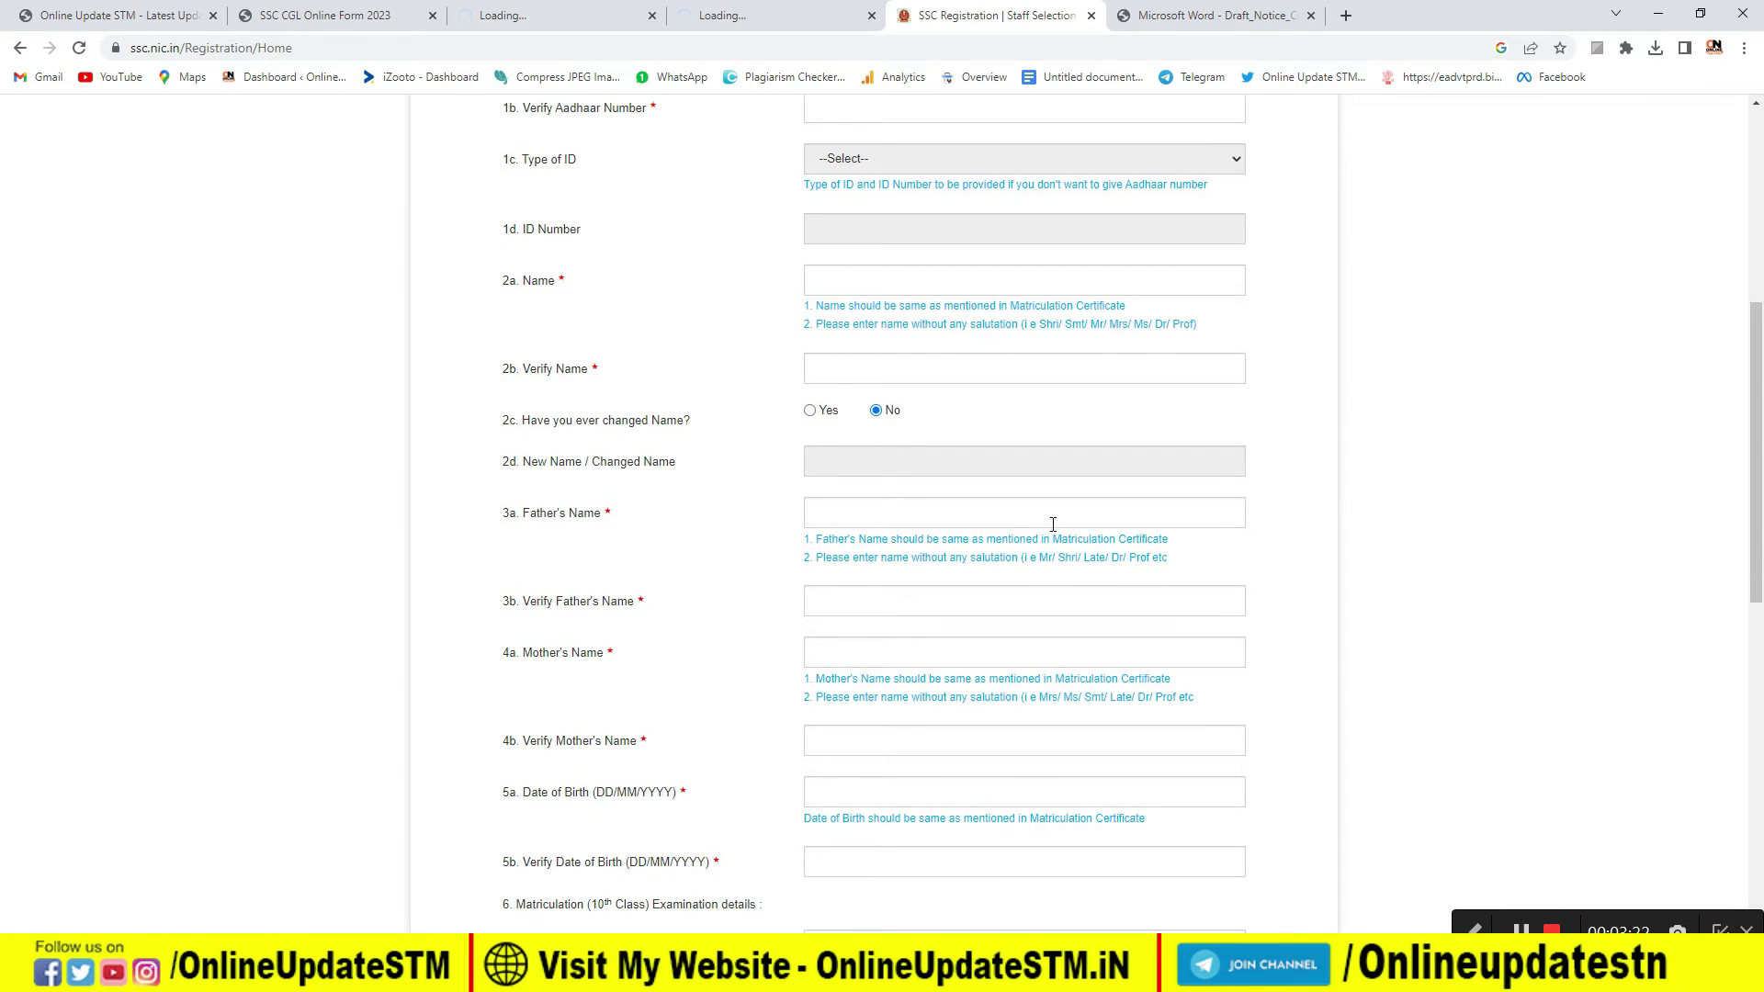
scroll(948, 596, "down", 2)
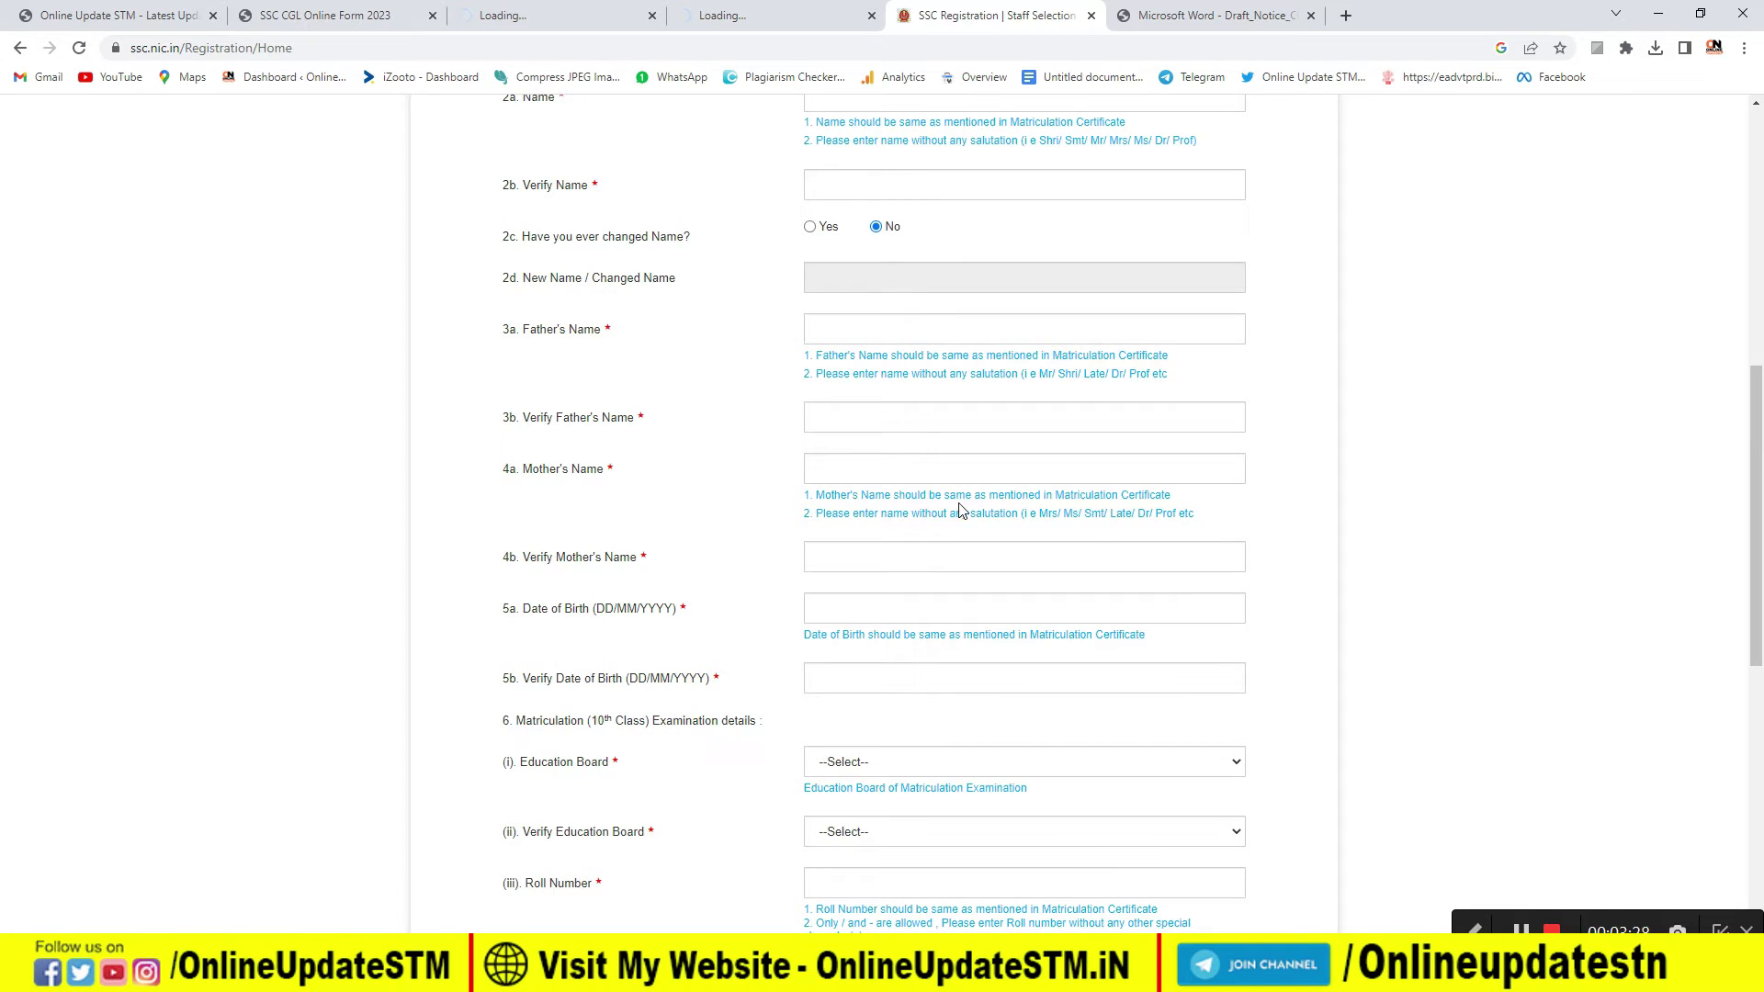
scroll(956, 507, "down", 2)
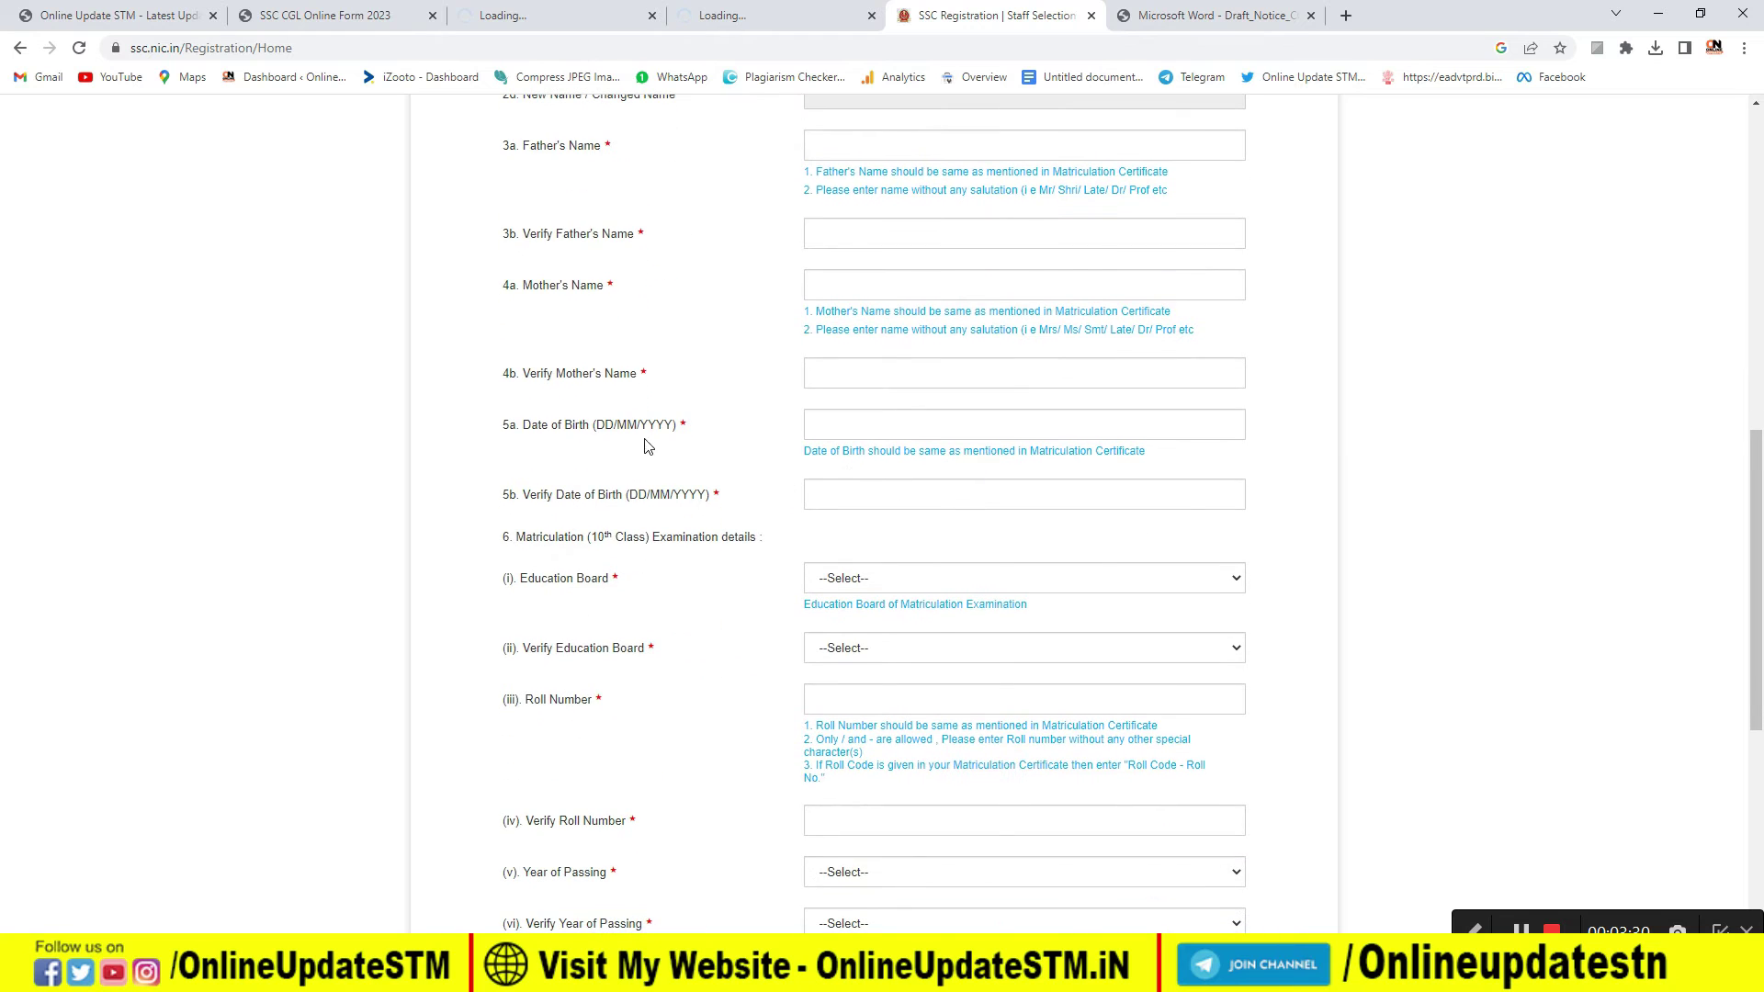
left_click(878, 429)
left_click(898, 221)
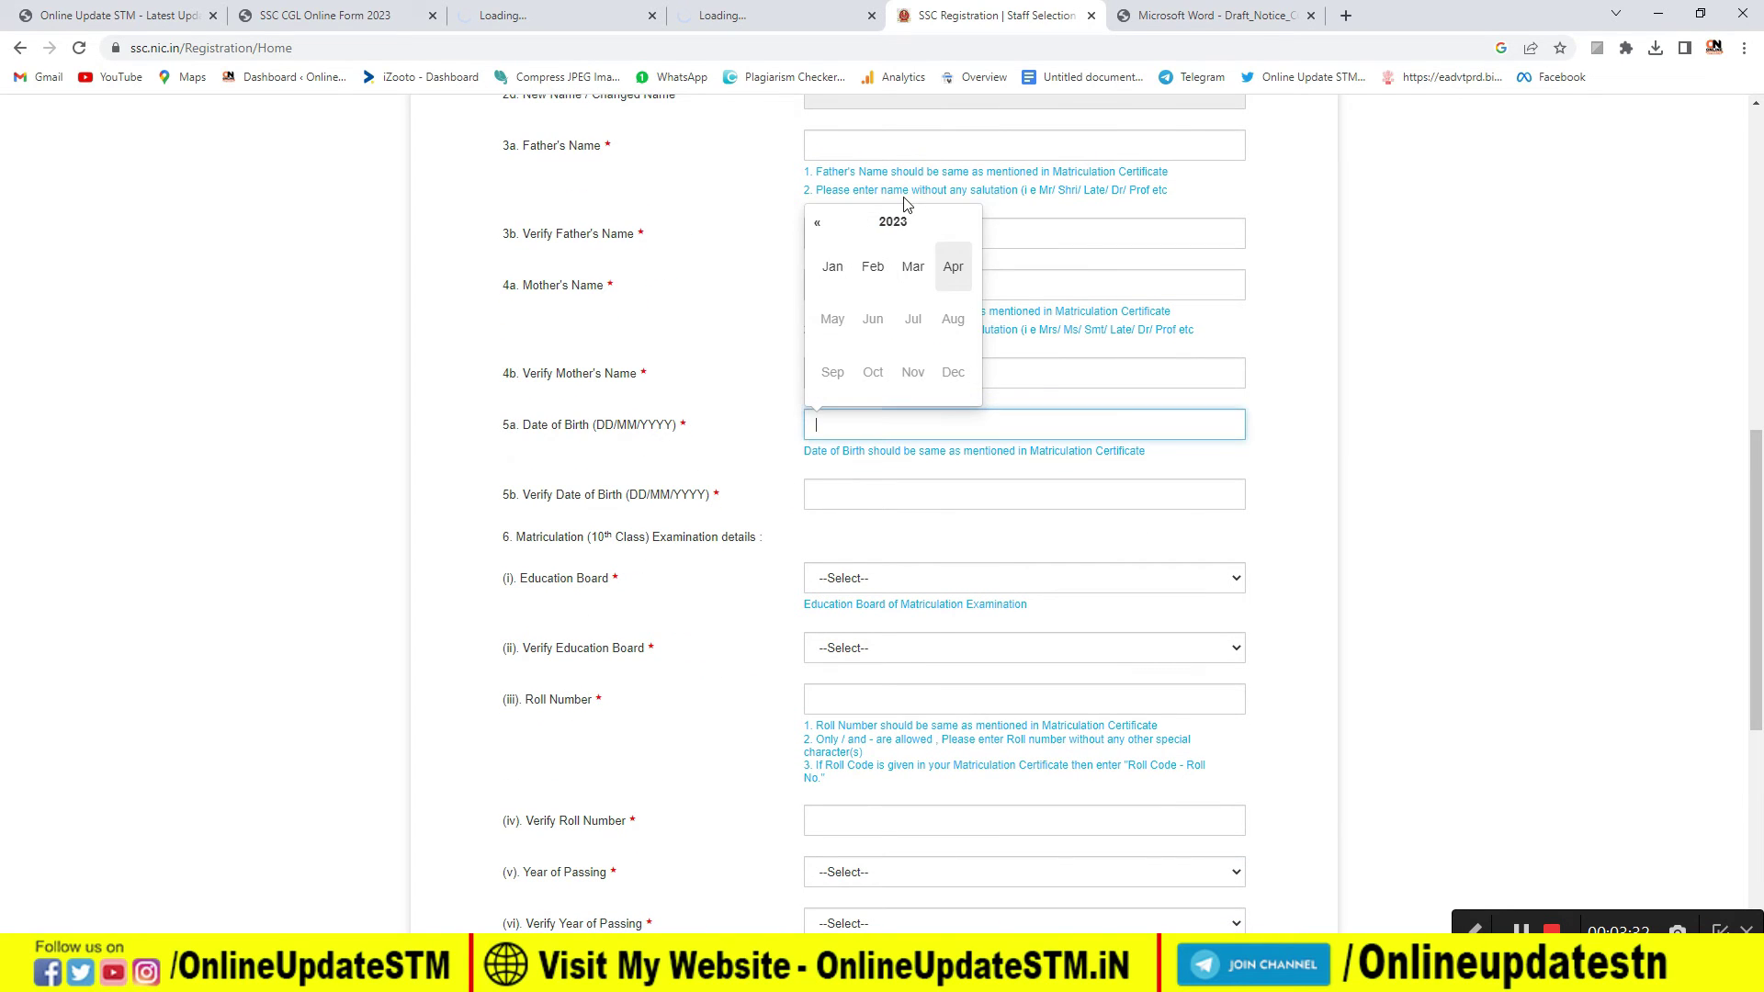
left_click(899, 220)
left_click(817, 222)
left_click(817, 222)
left_click(817, 223)
left_click(967, 226)
left_click(912, 267)
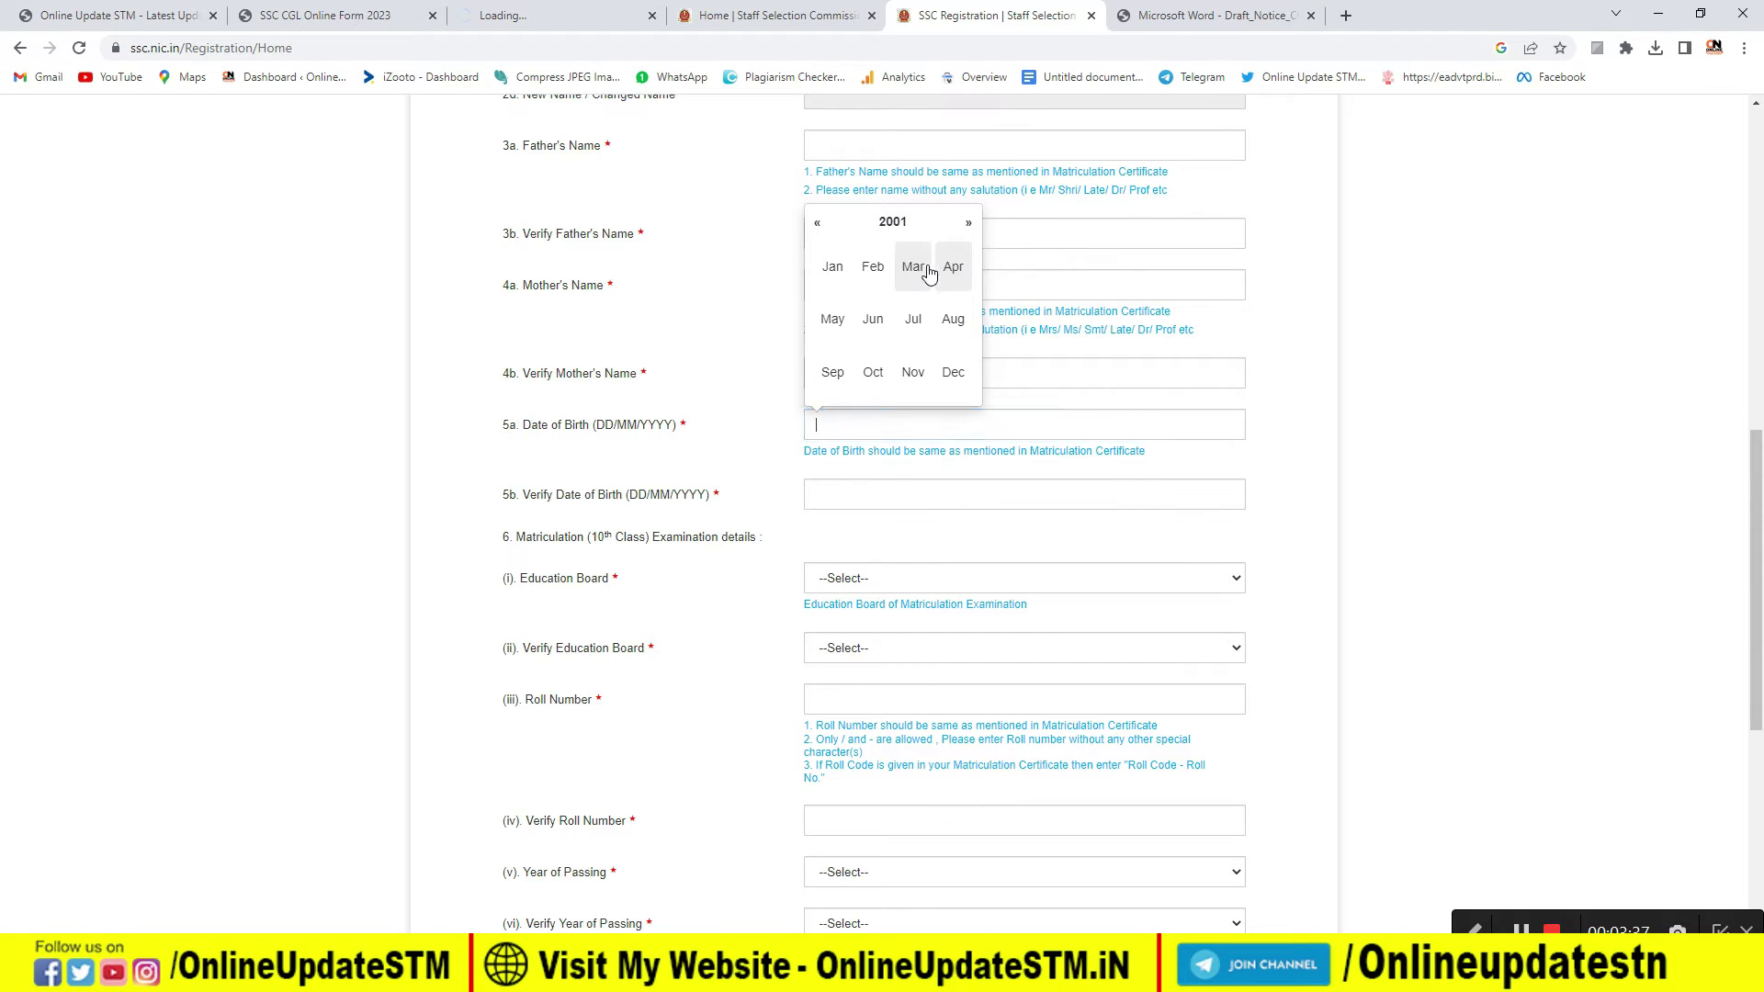
left_click(834, 271)
left_click(955, 250)
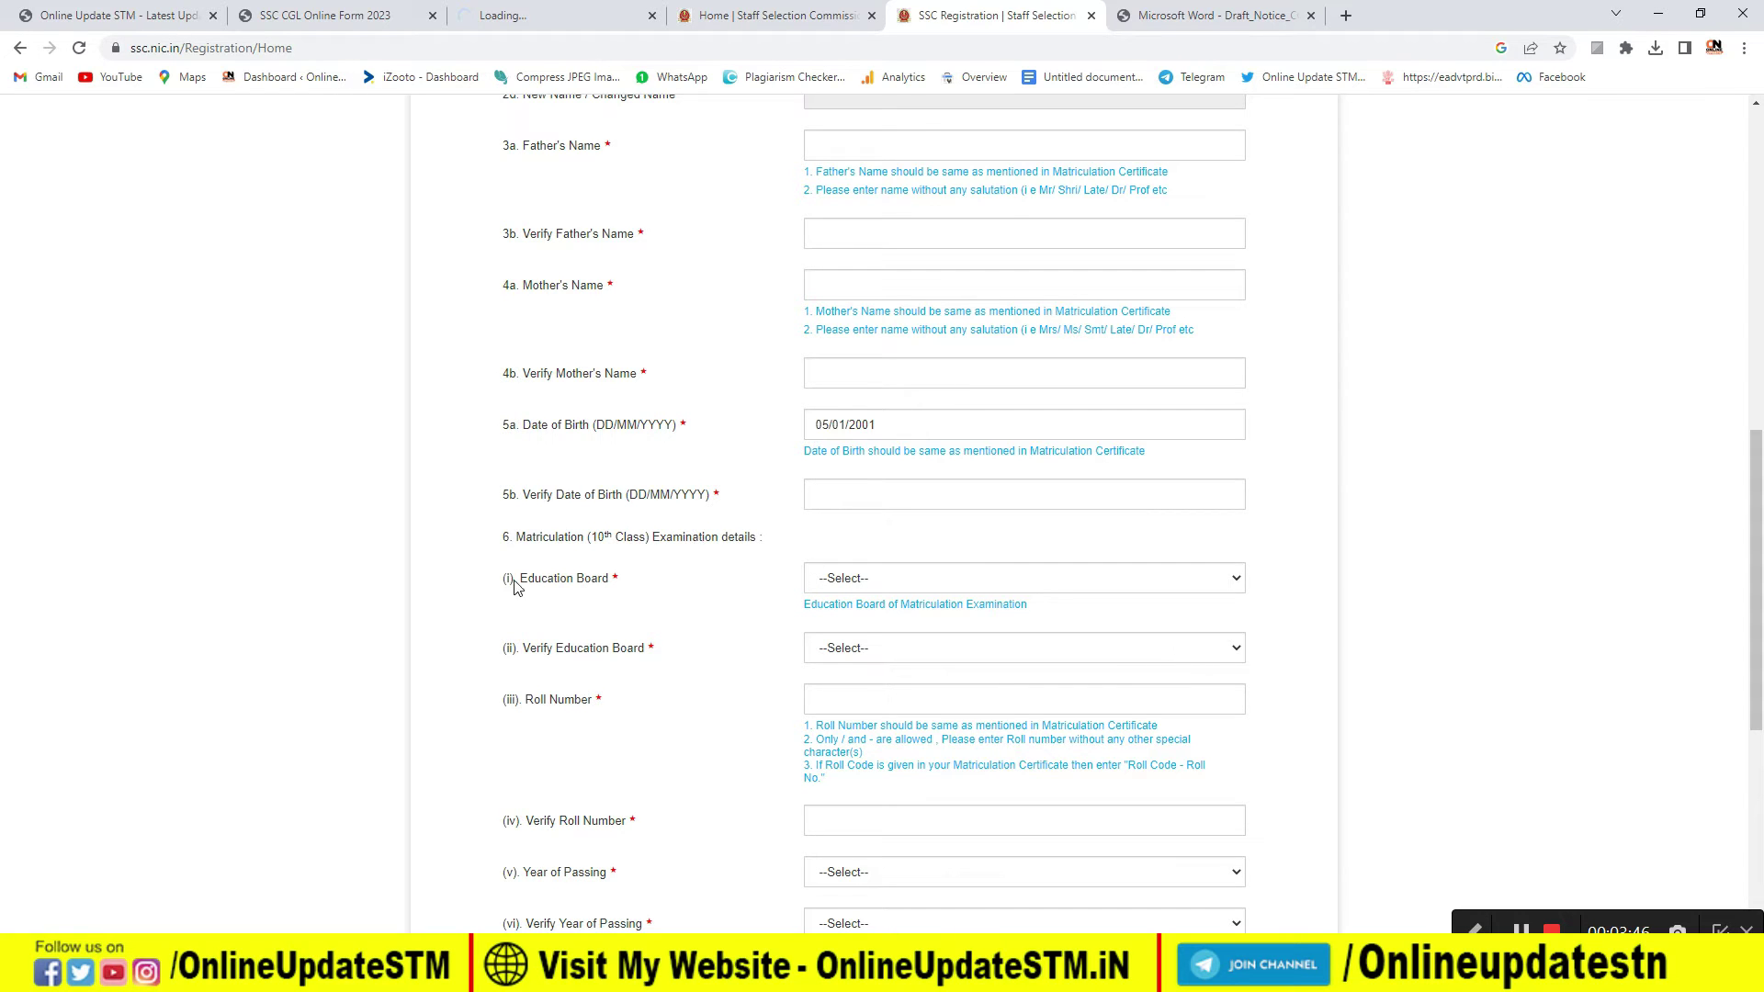
- Set both Education Board and Verify Education Board to Central Board of Secondary Education (CBSE)
left_click(876, 582)
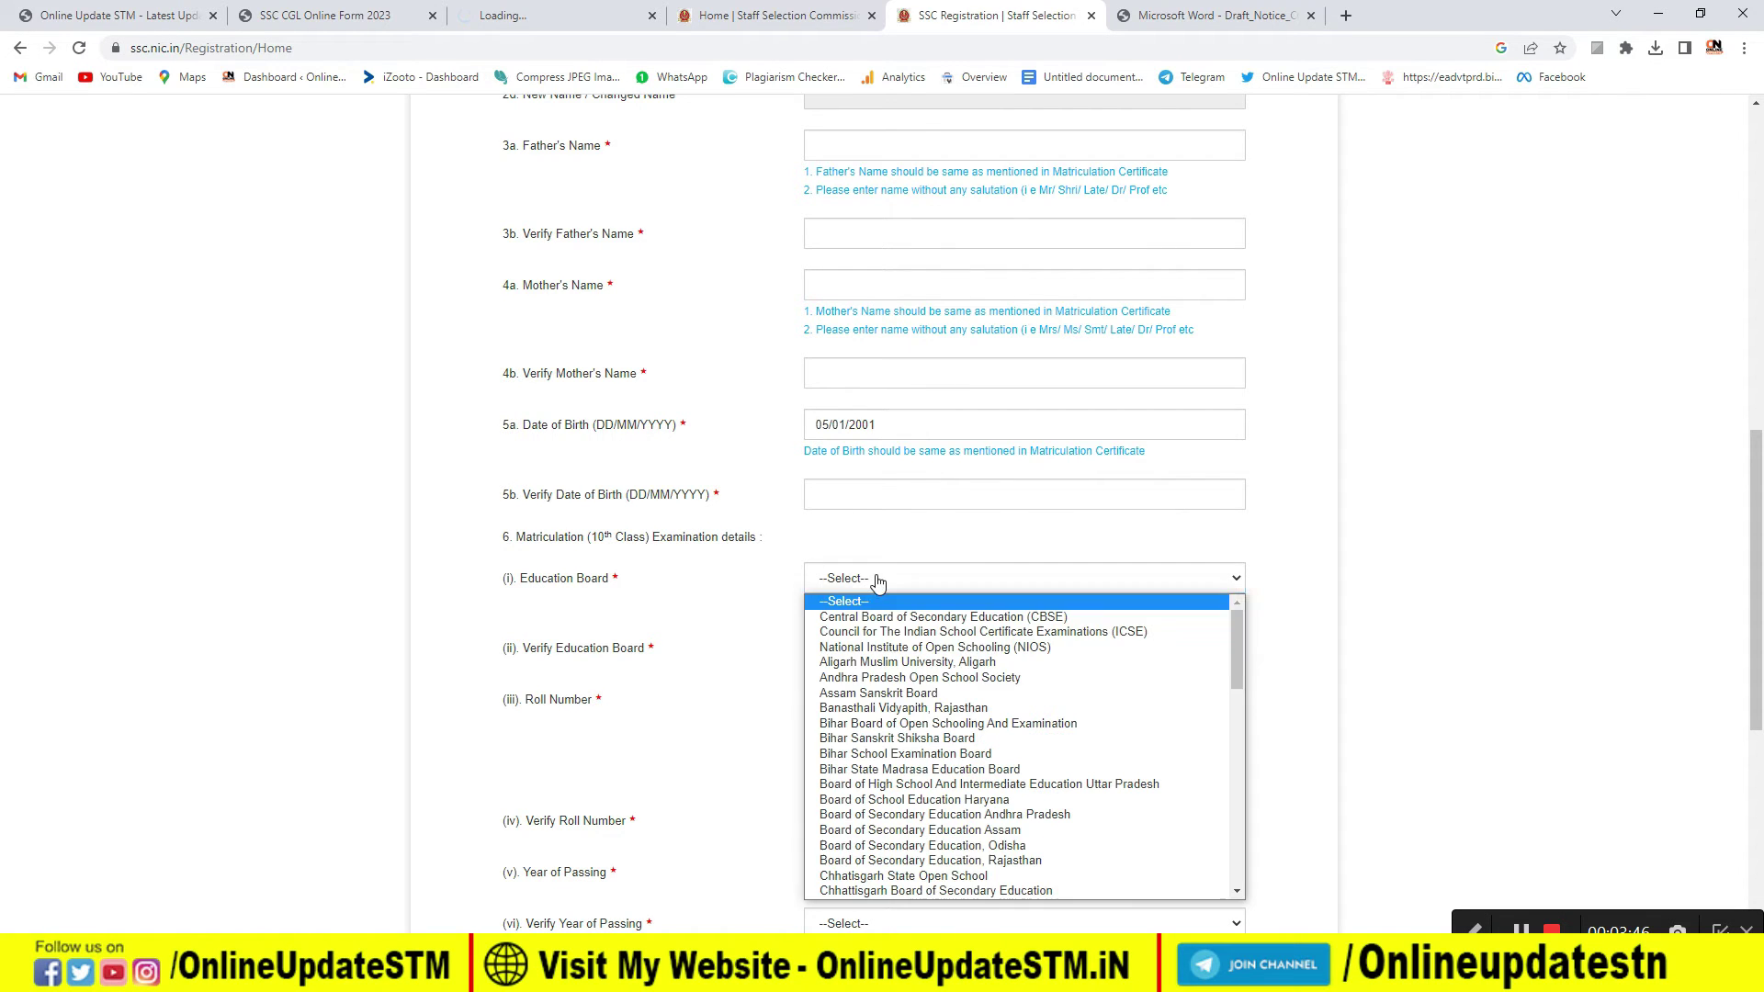
left_click(962, 621)
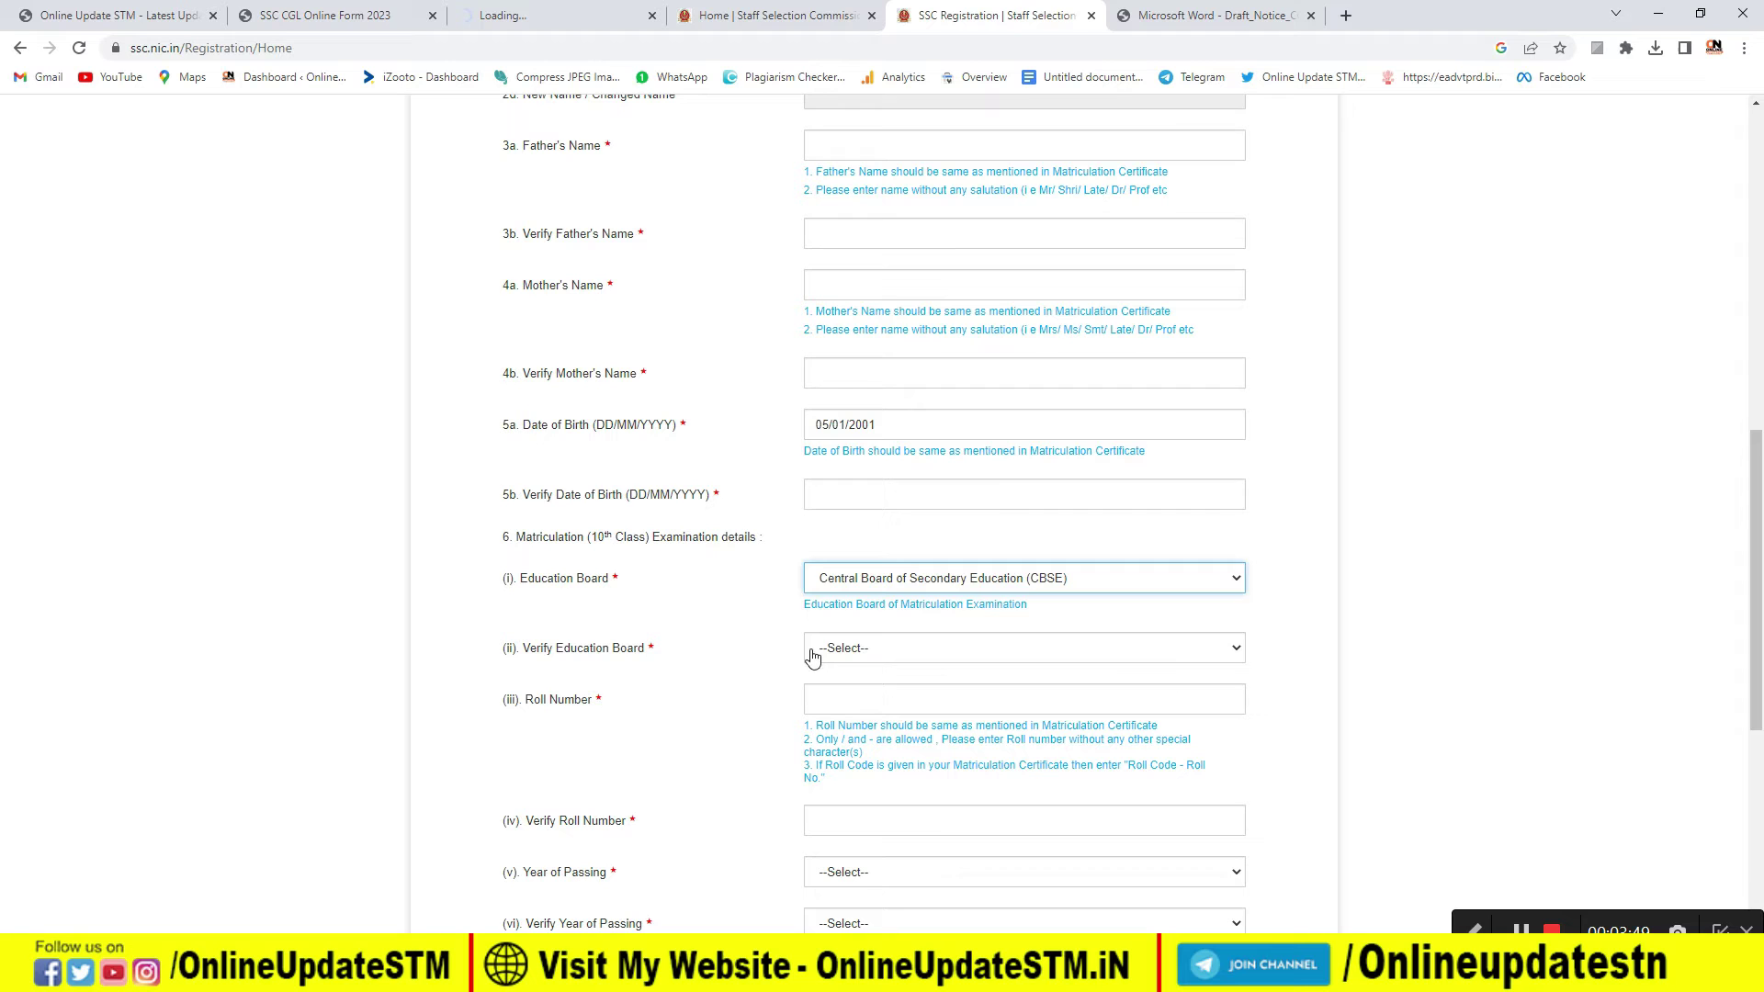
left_click(892, 653)
left_click(919, 348)
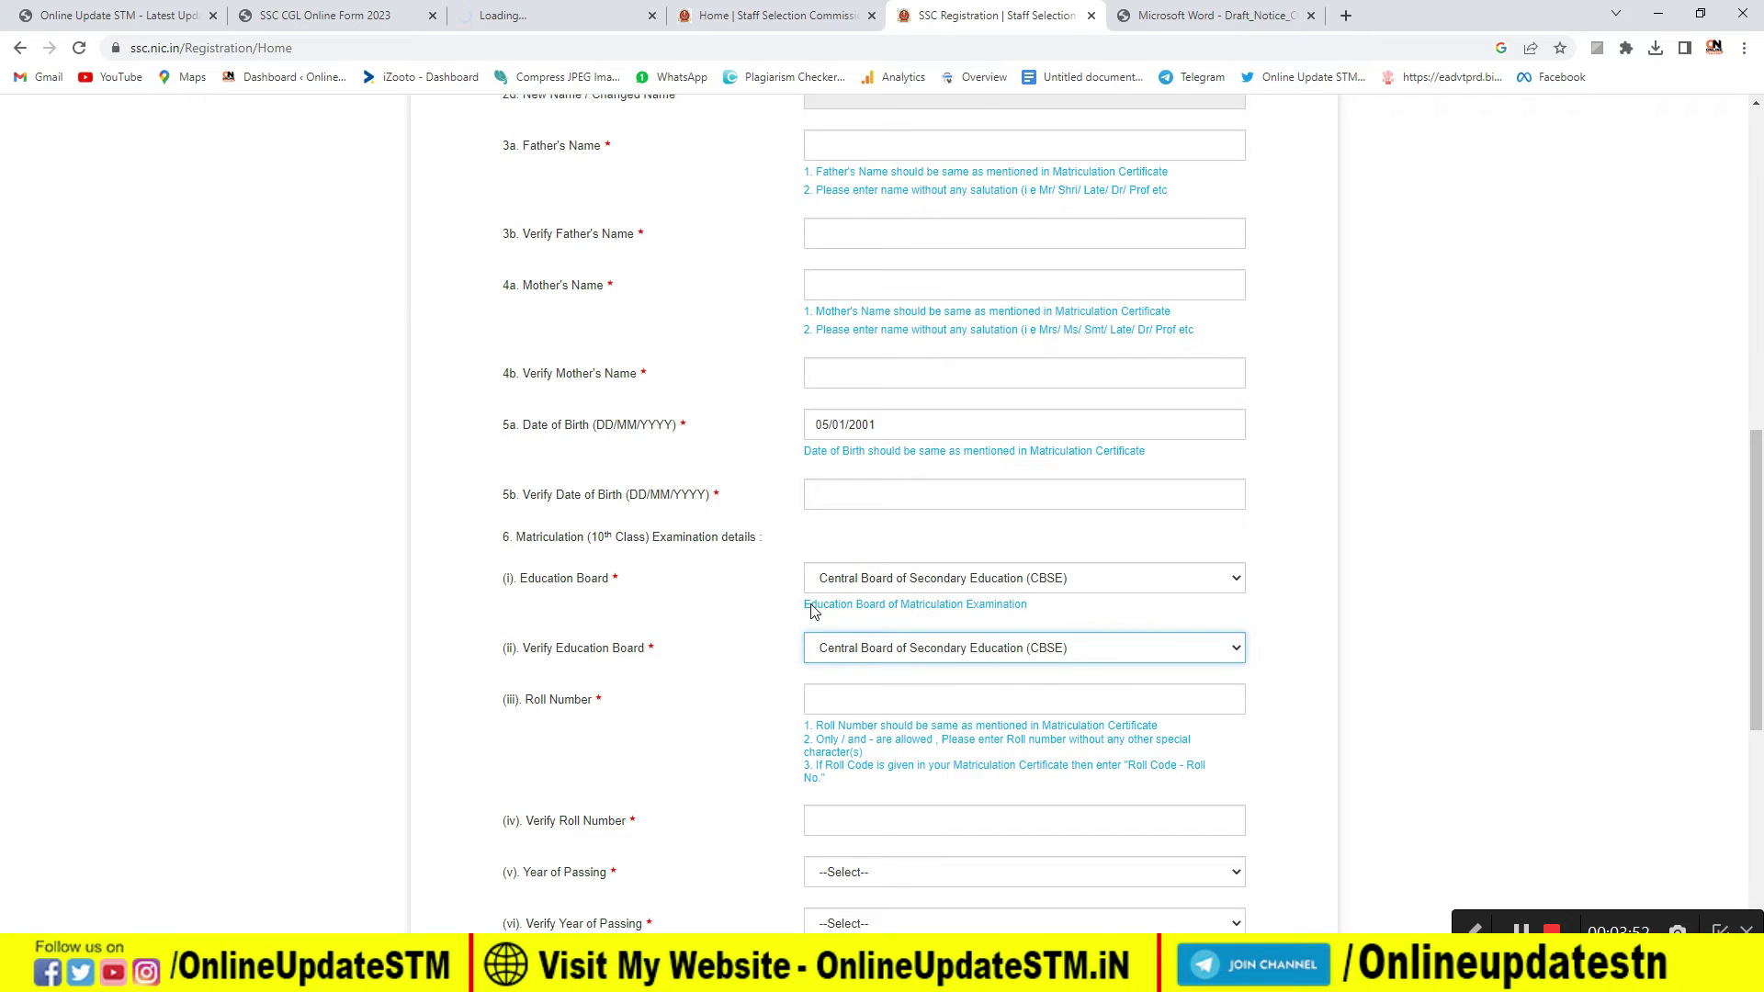
- Set the Year of Passing for the matriculation examination to 2017
scroll(886, 621, "down", 1)
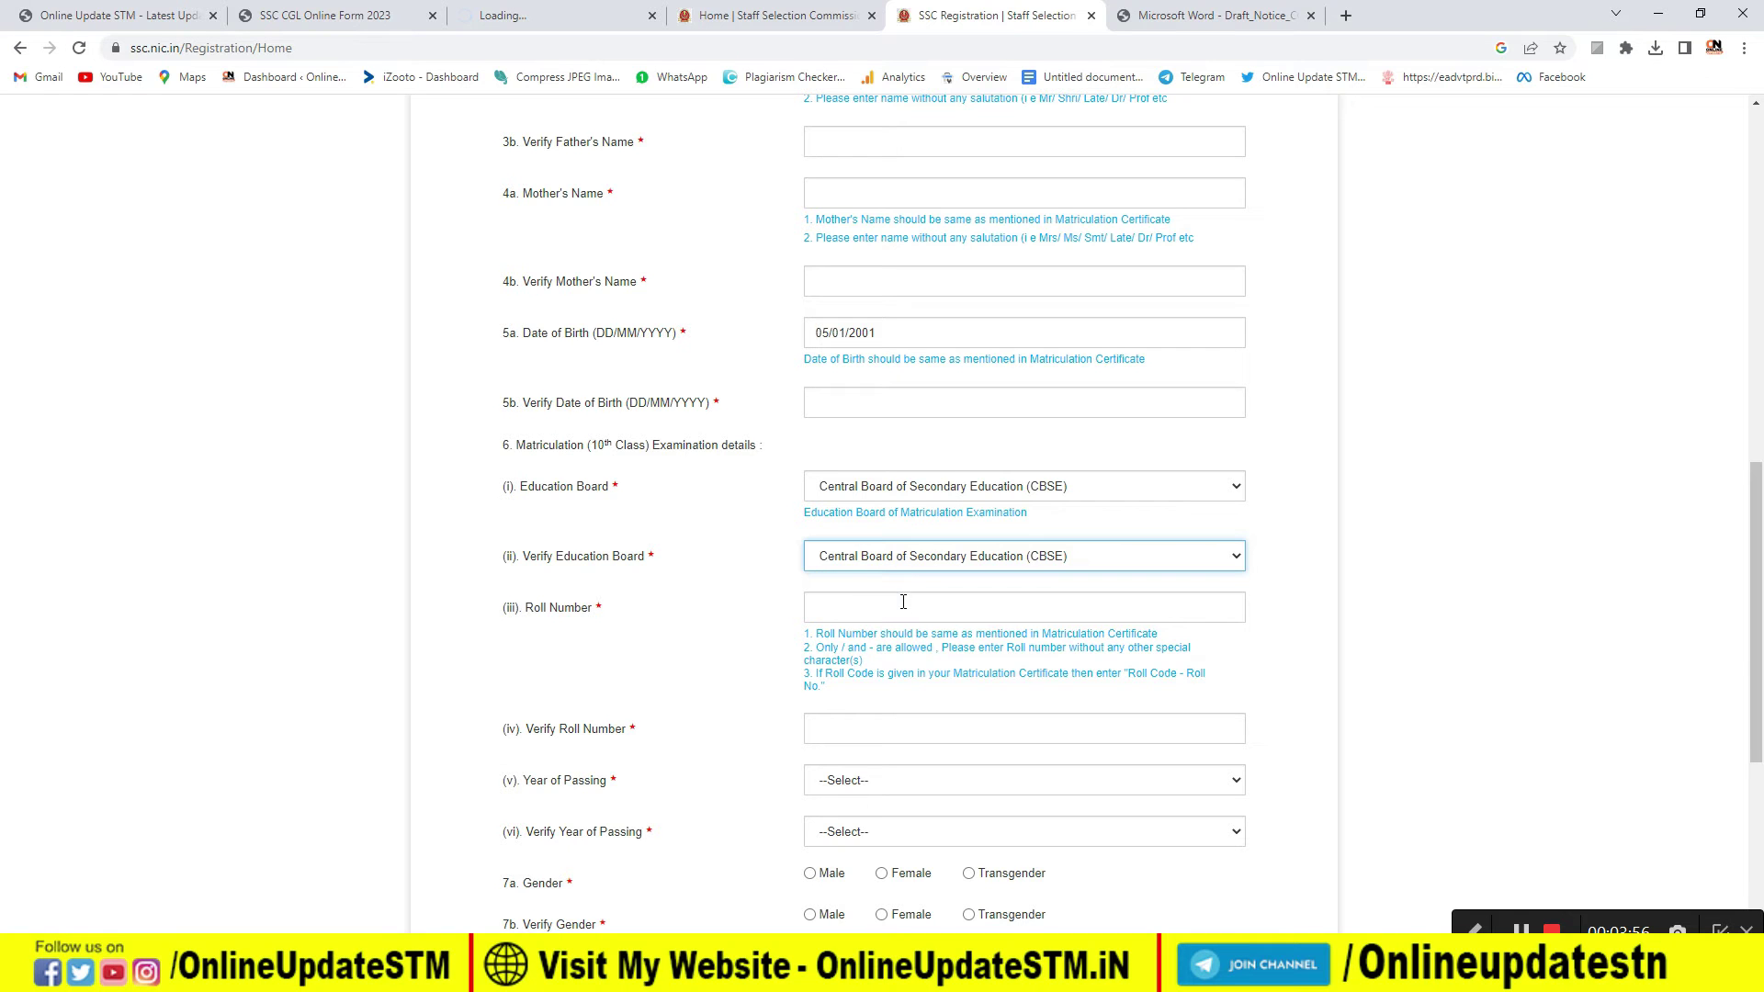
scroll(837, 715, "down", 2)
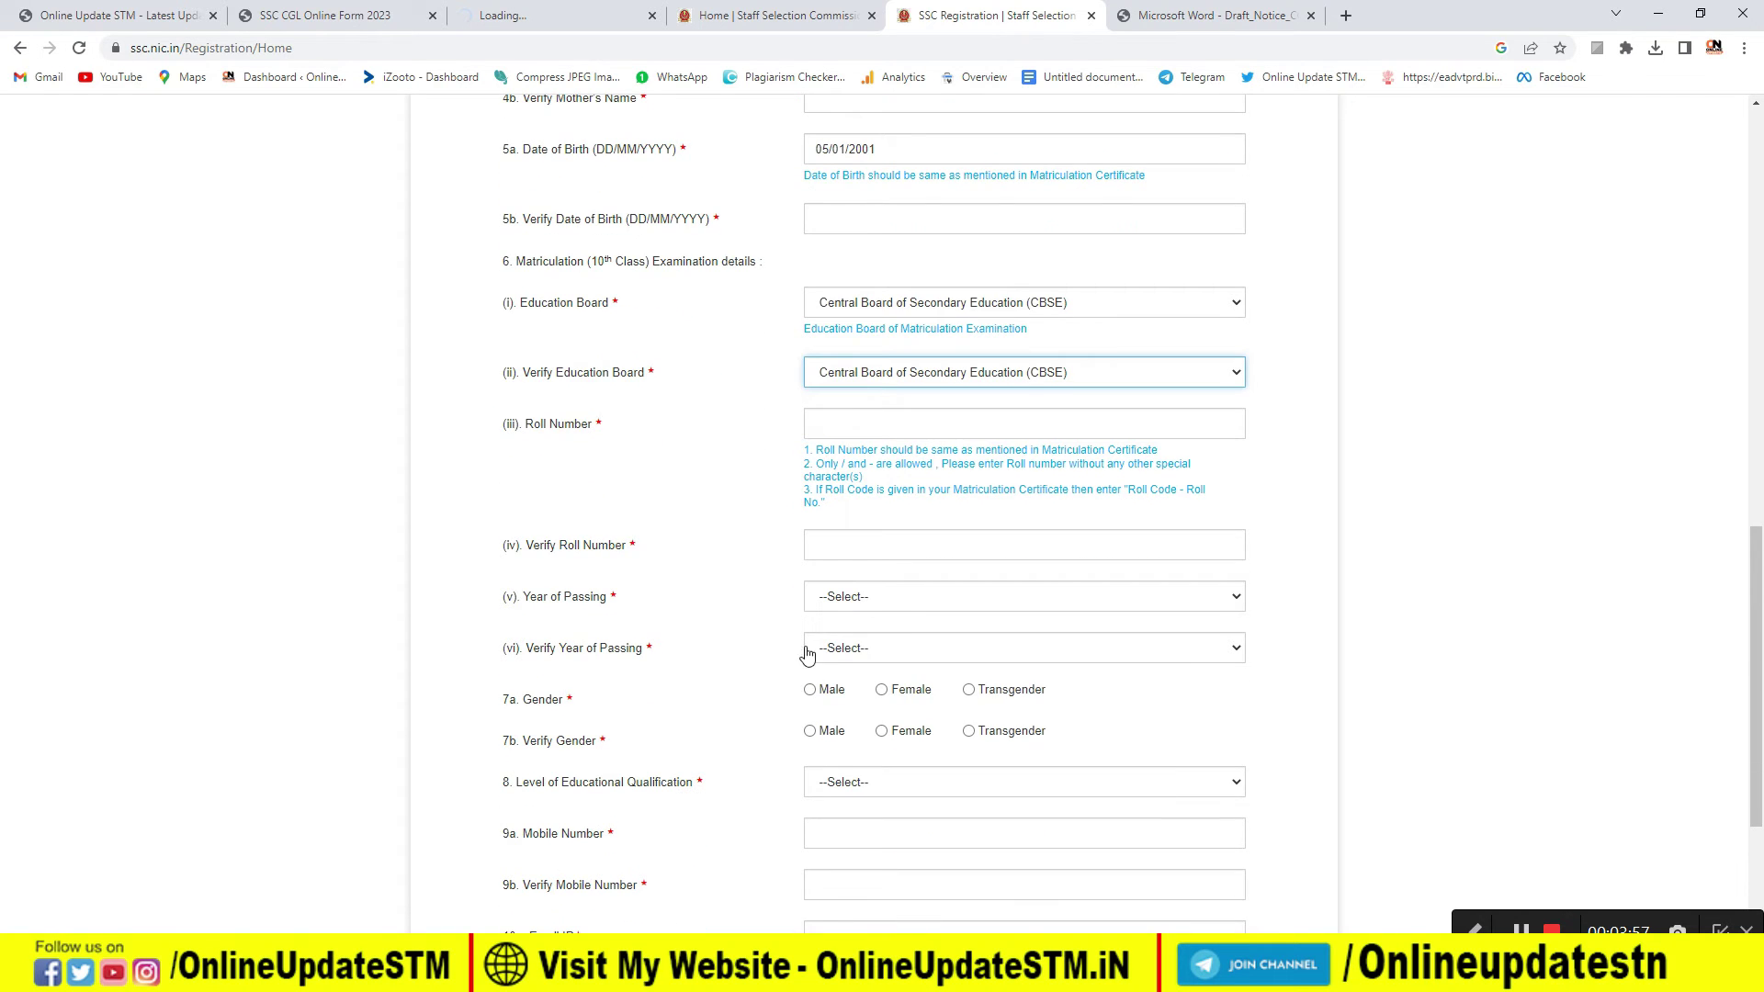
left_click(919, 597)
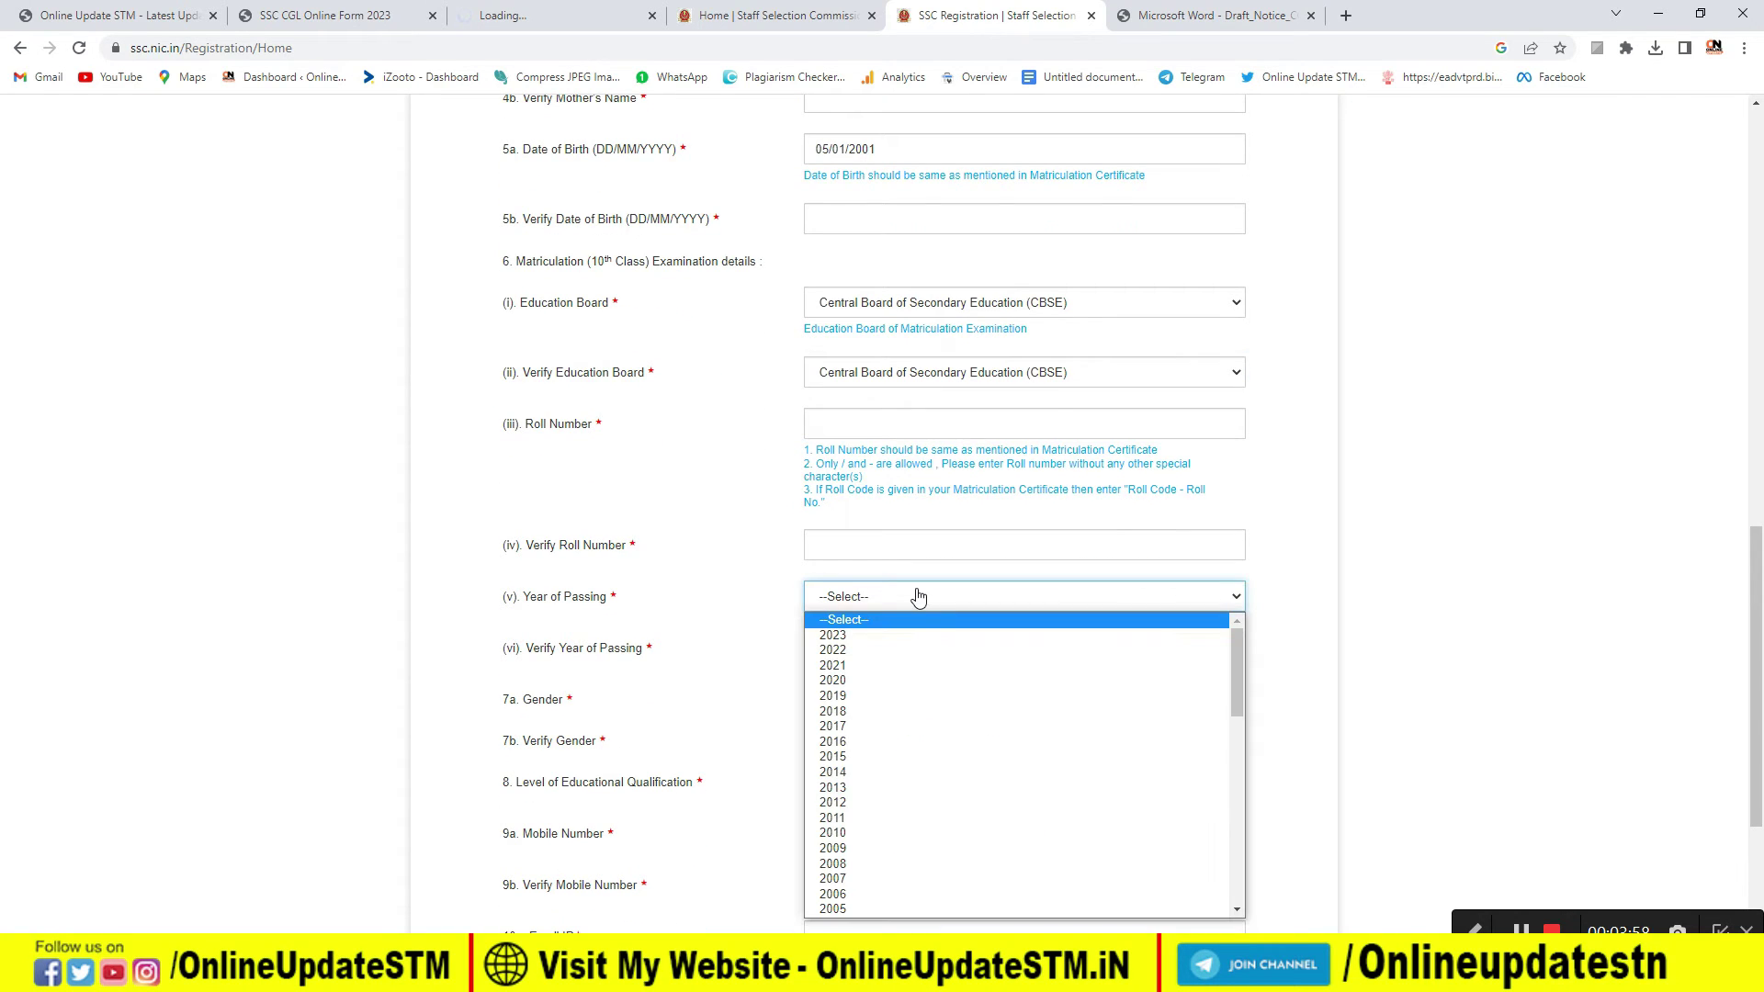
left_click(914, 732)
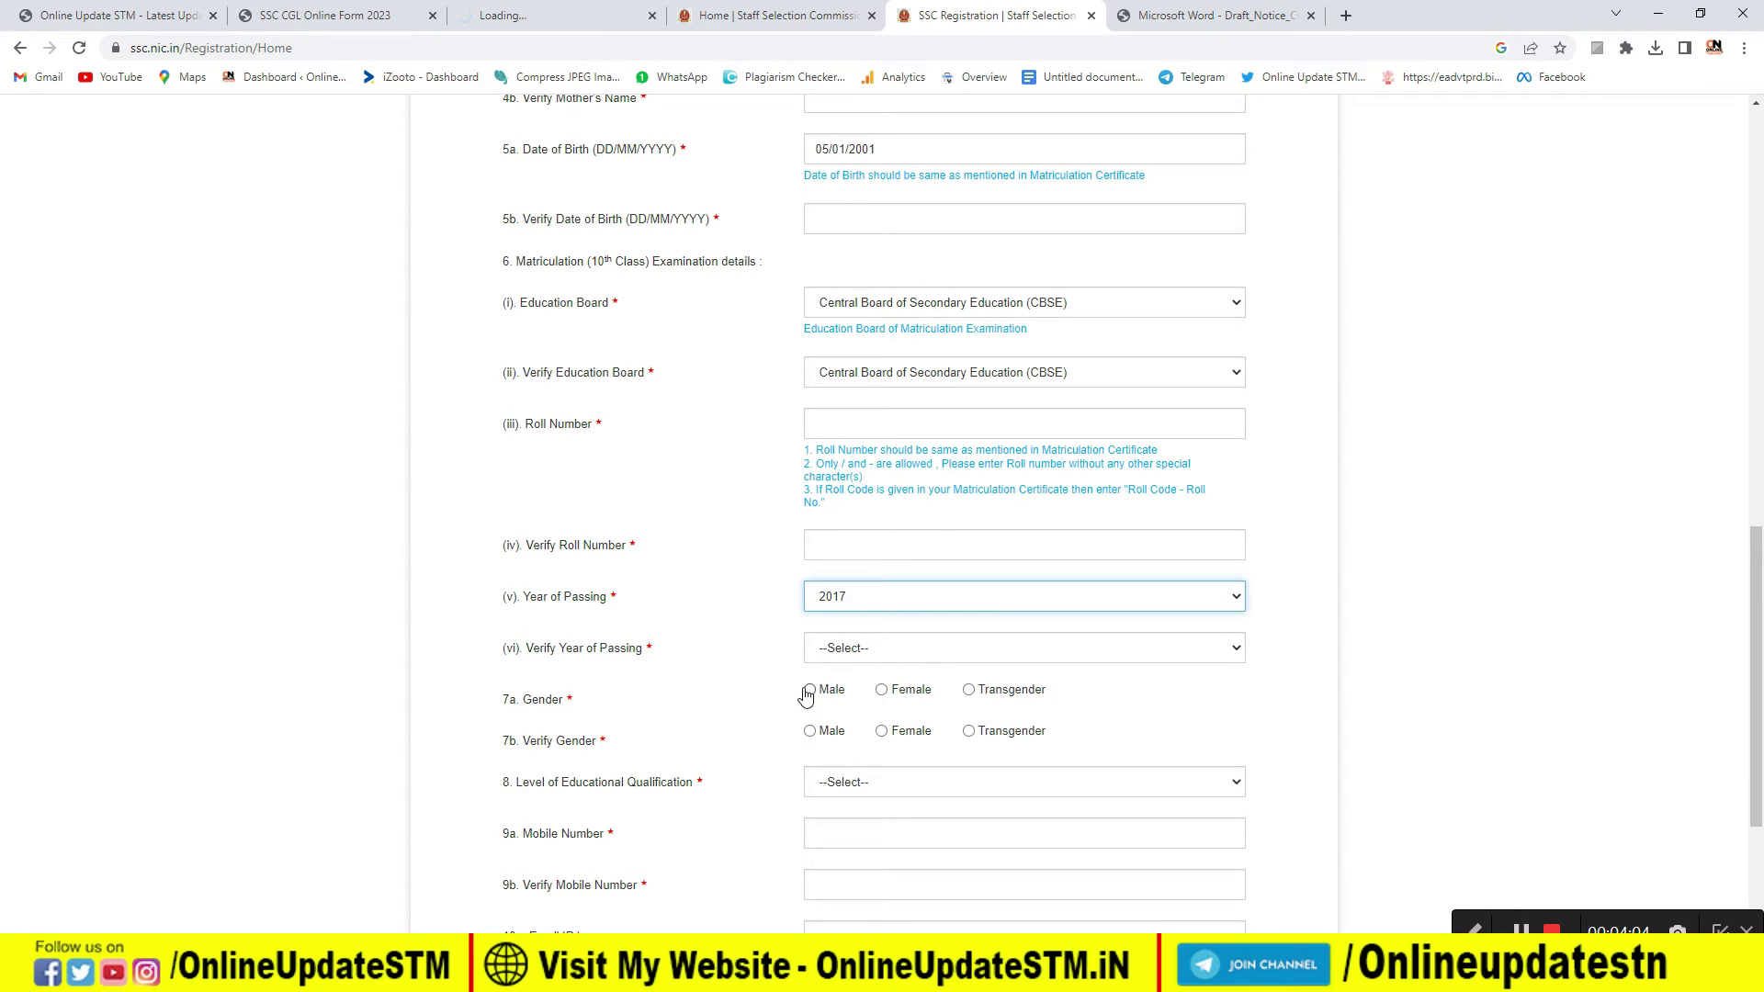
- Set the Level of Educational Qualification to Graduation and the State / UT of Permanent Address to Bihar
scroll(877, 703, "down", 3)
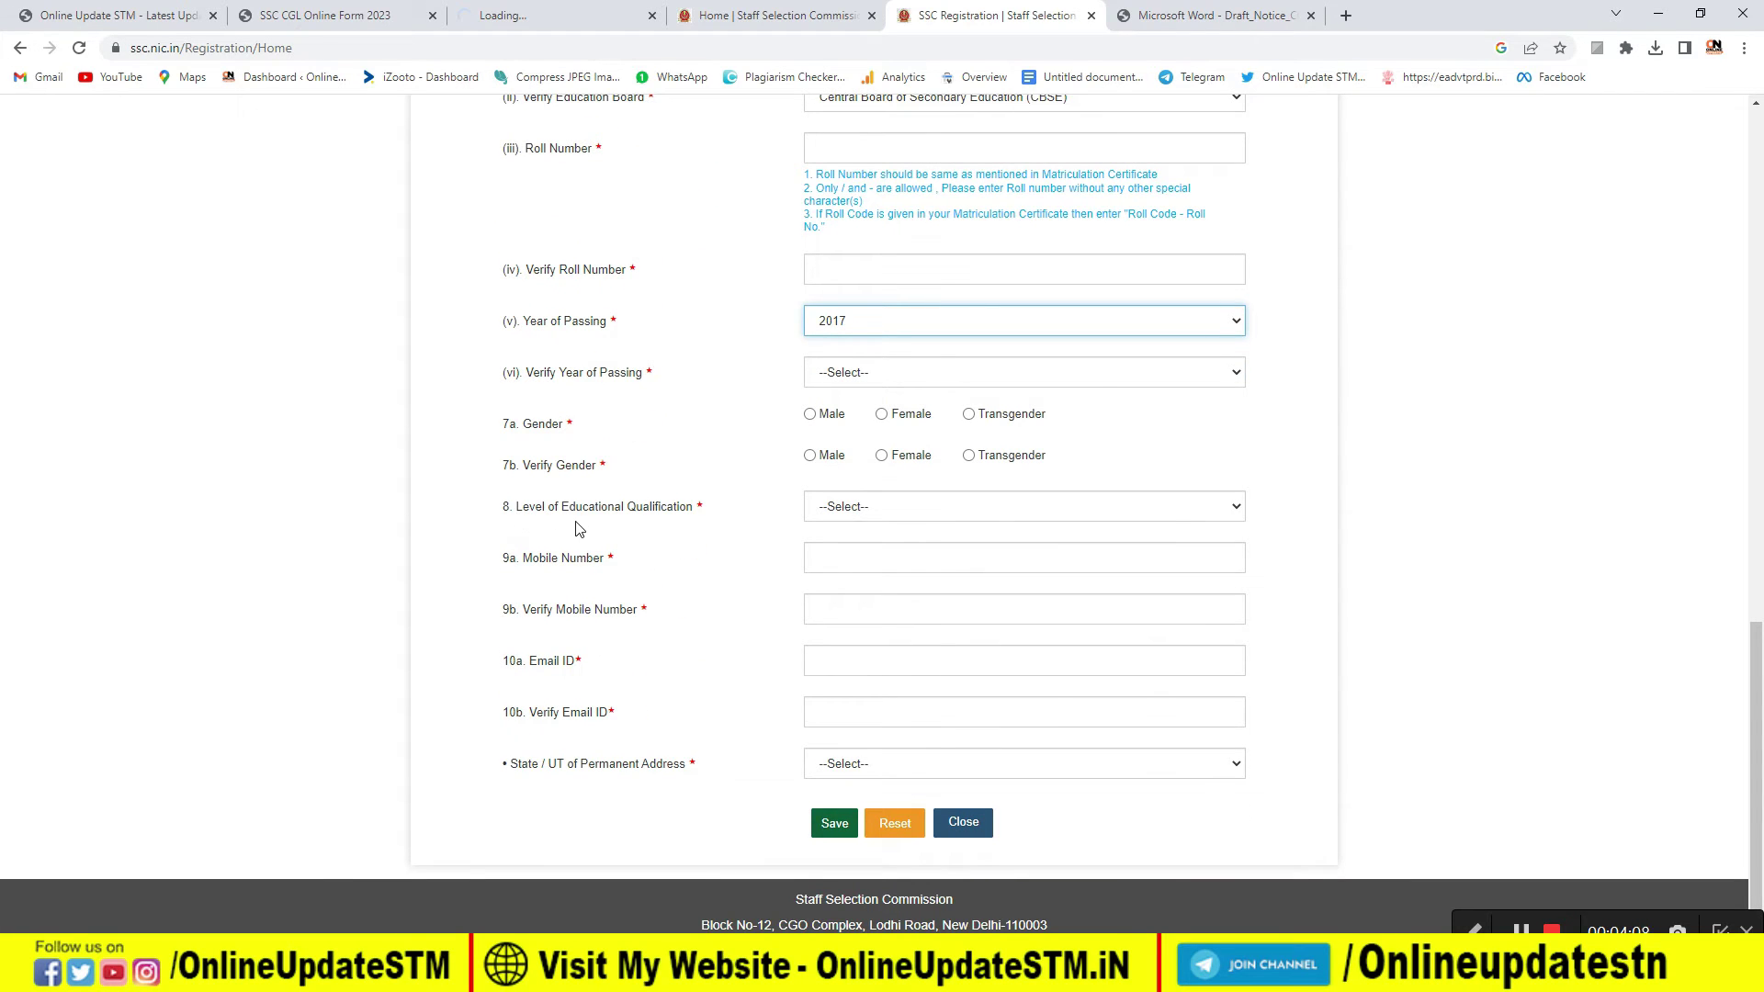
left_click(843, 511)
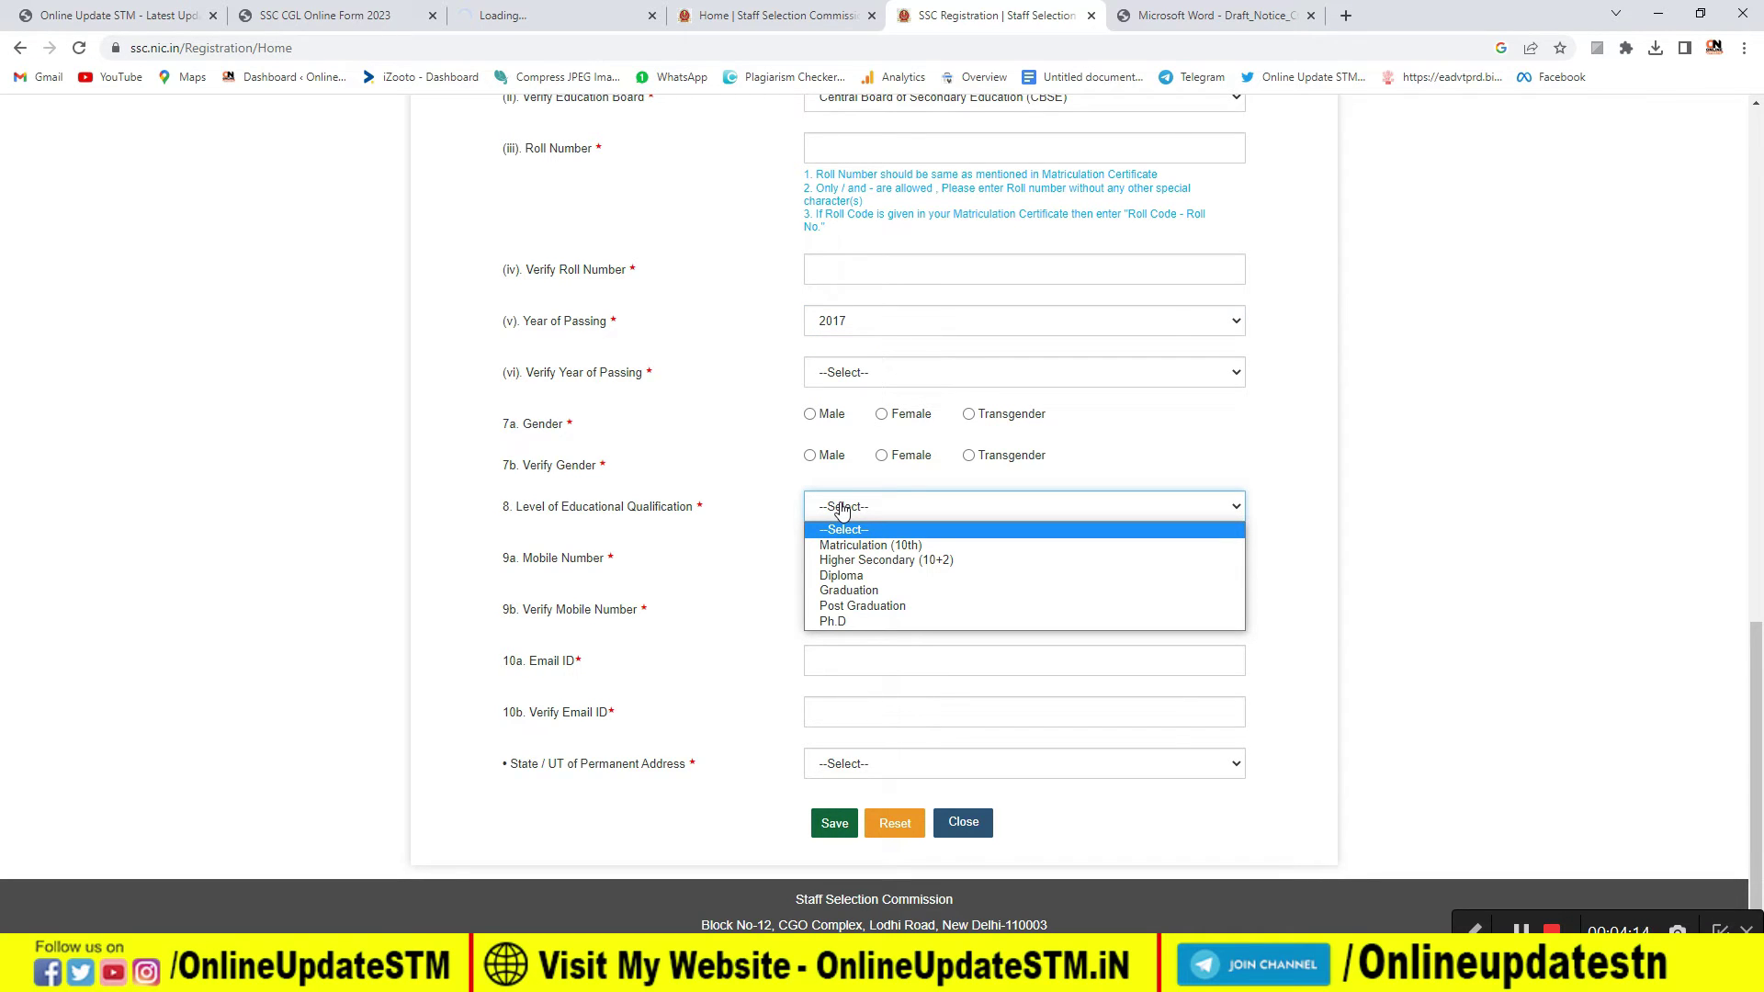
left_click(875, 593)
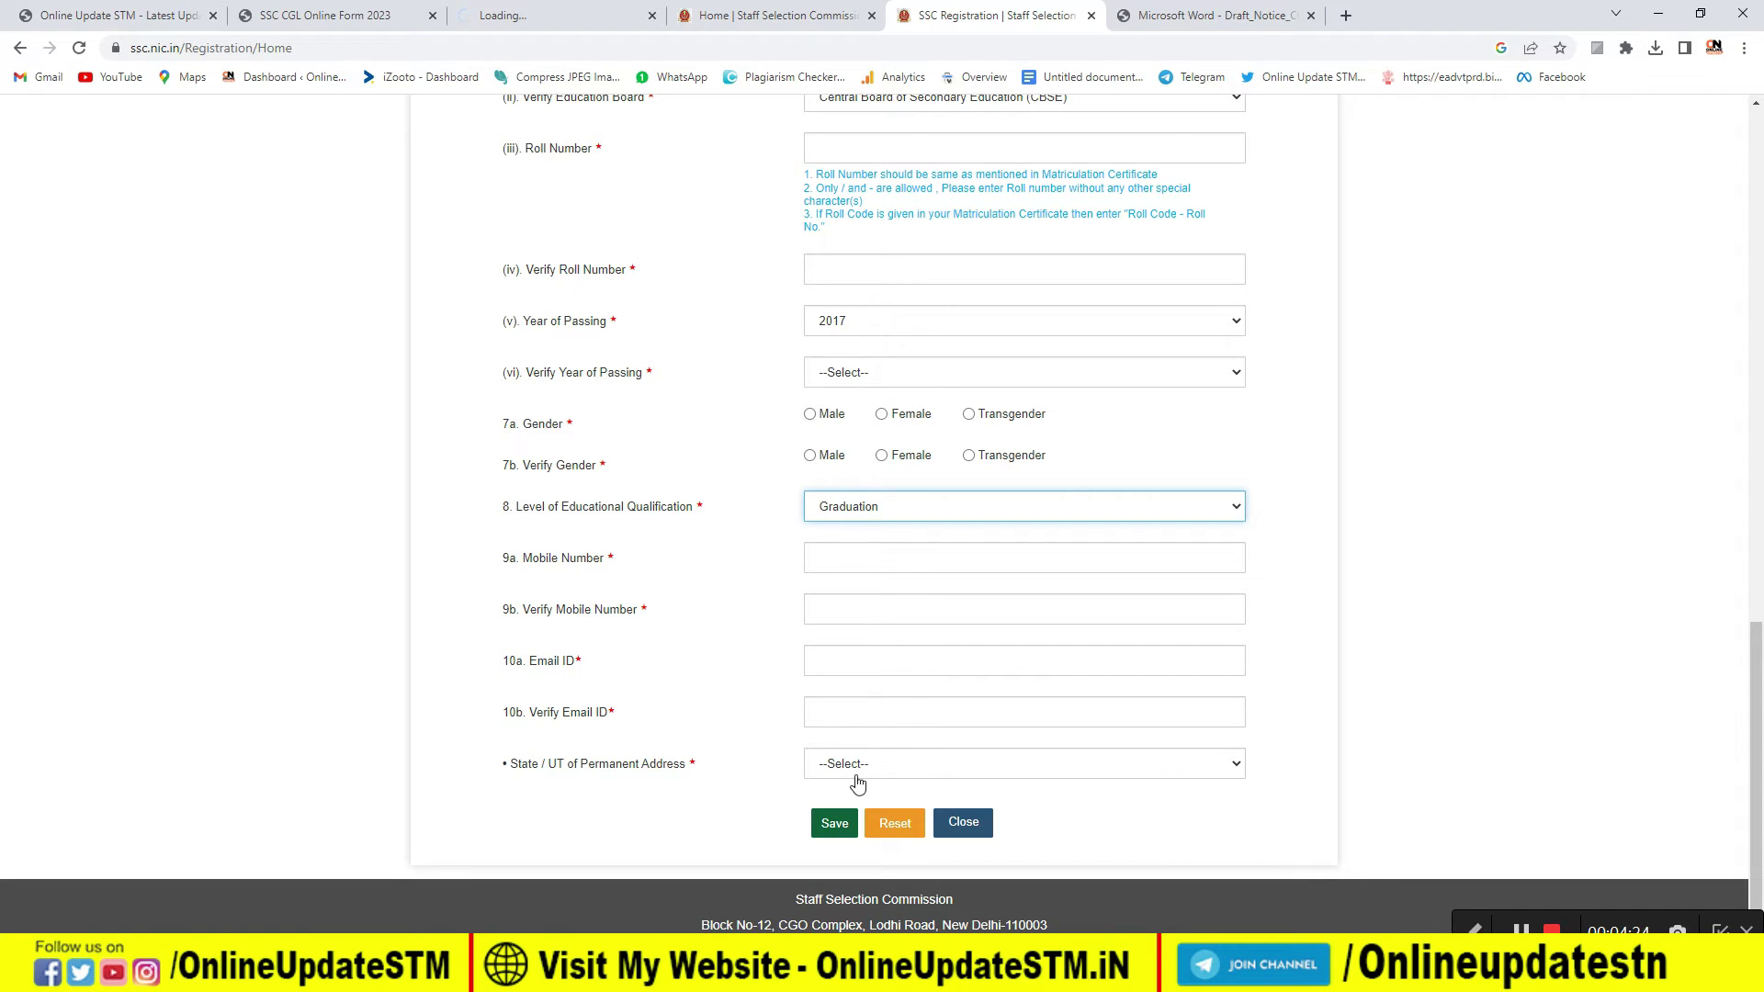
left_click(889, 768)
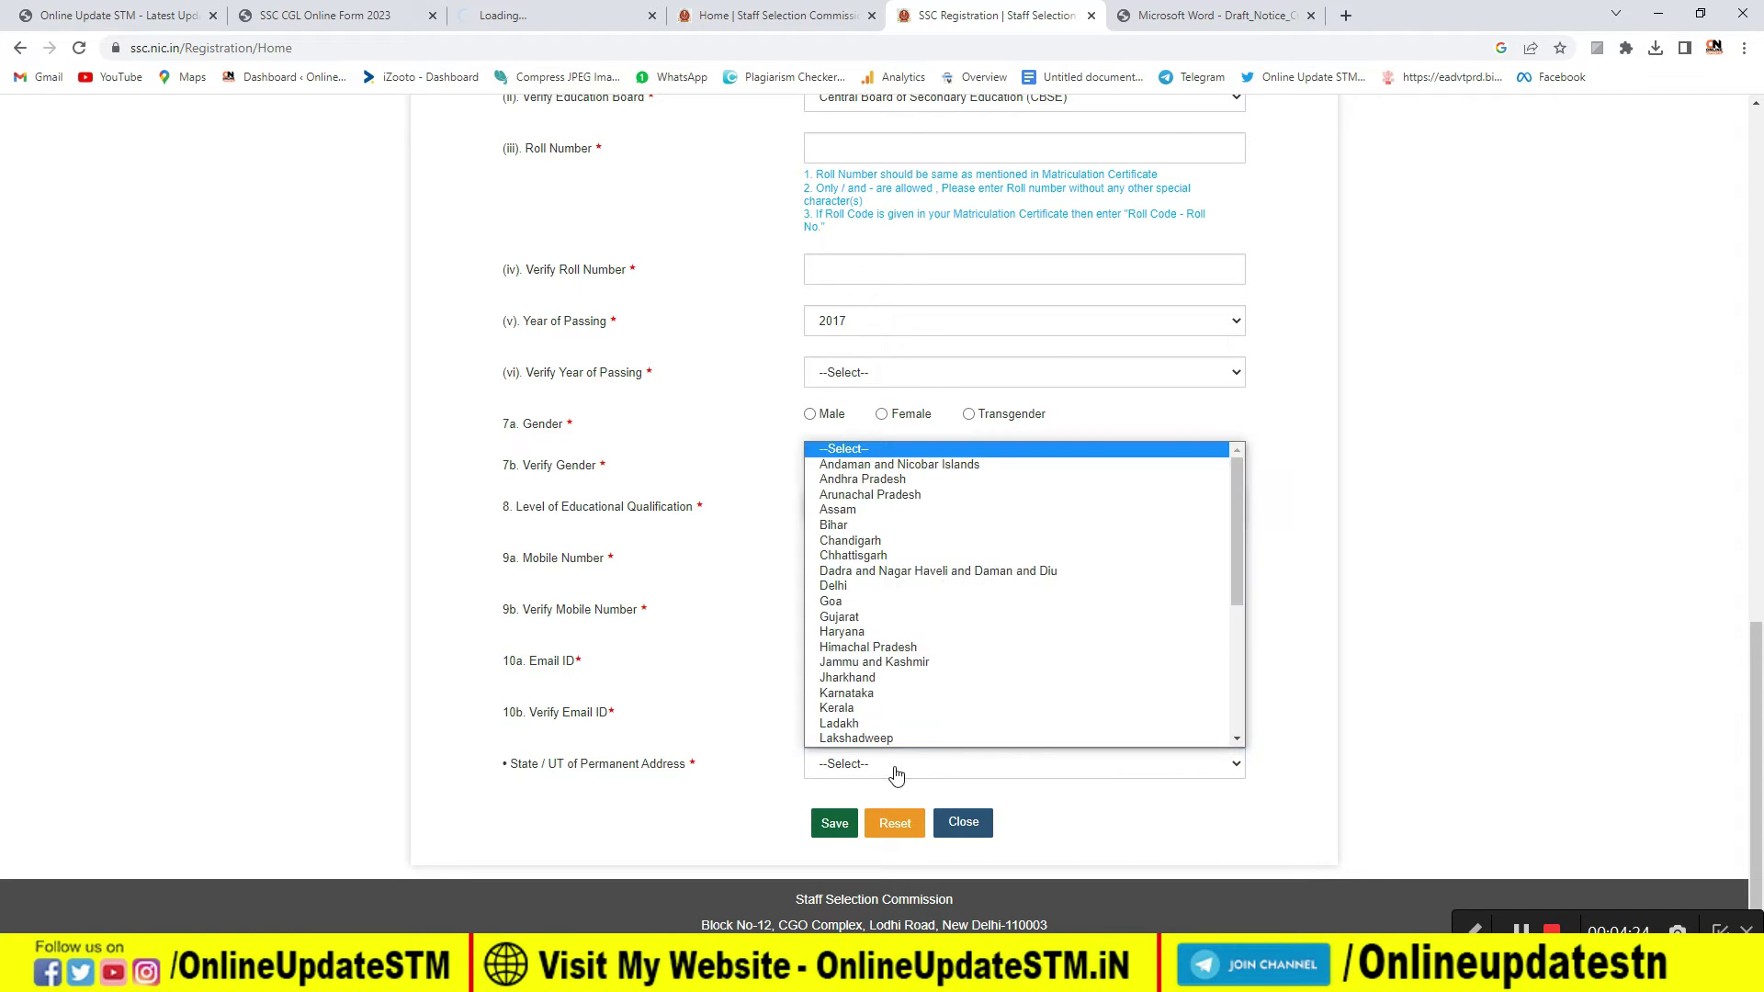
left_click(888, 529)
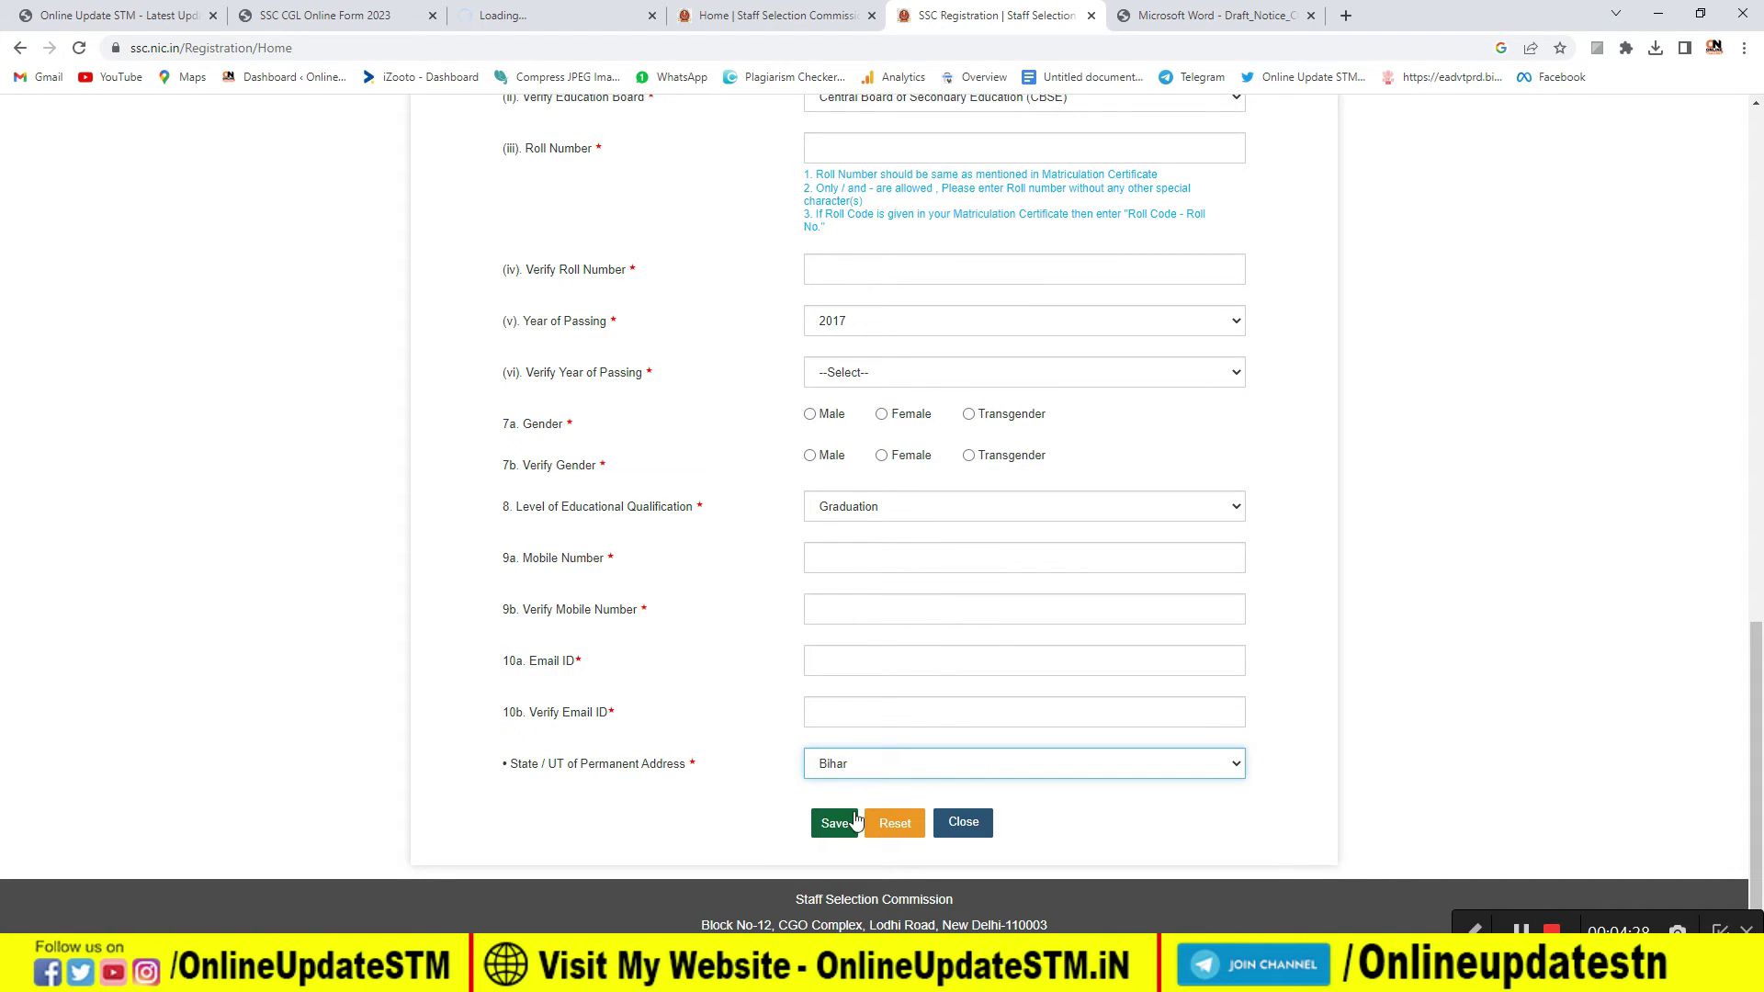
- Examine the sample Additional and Contact Details section and the Declaration in the examination notice PDF
key("ctrl+Tab")
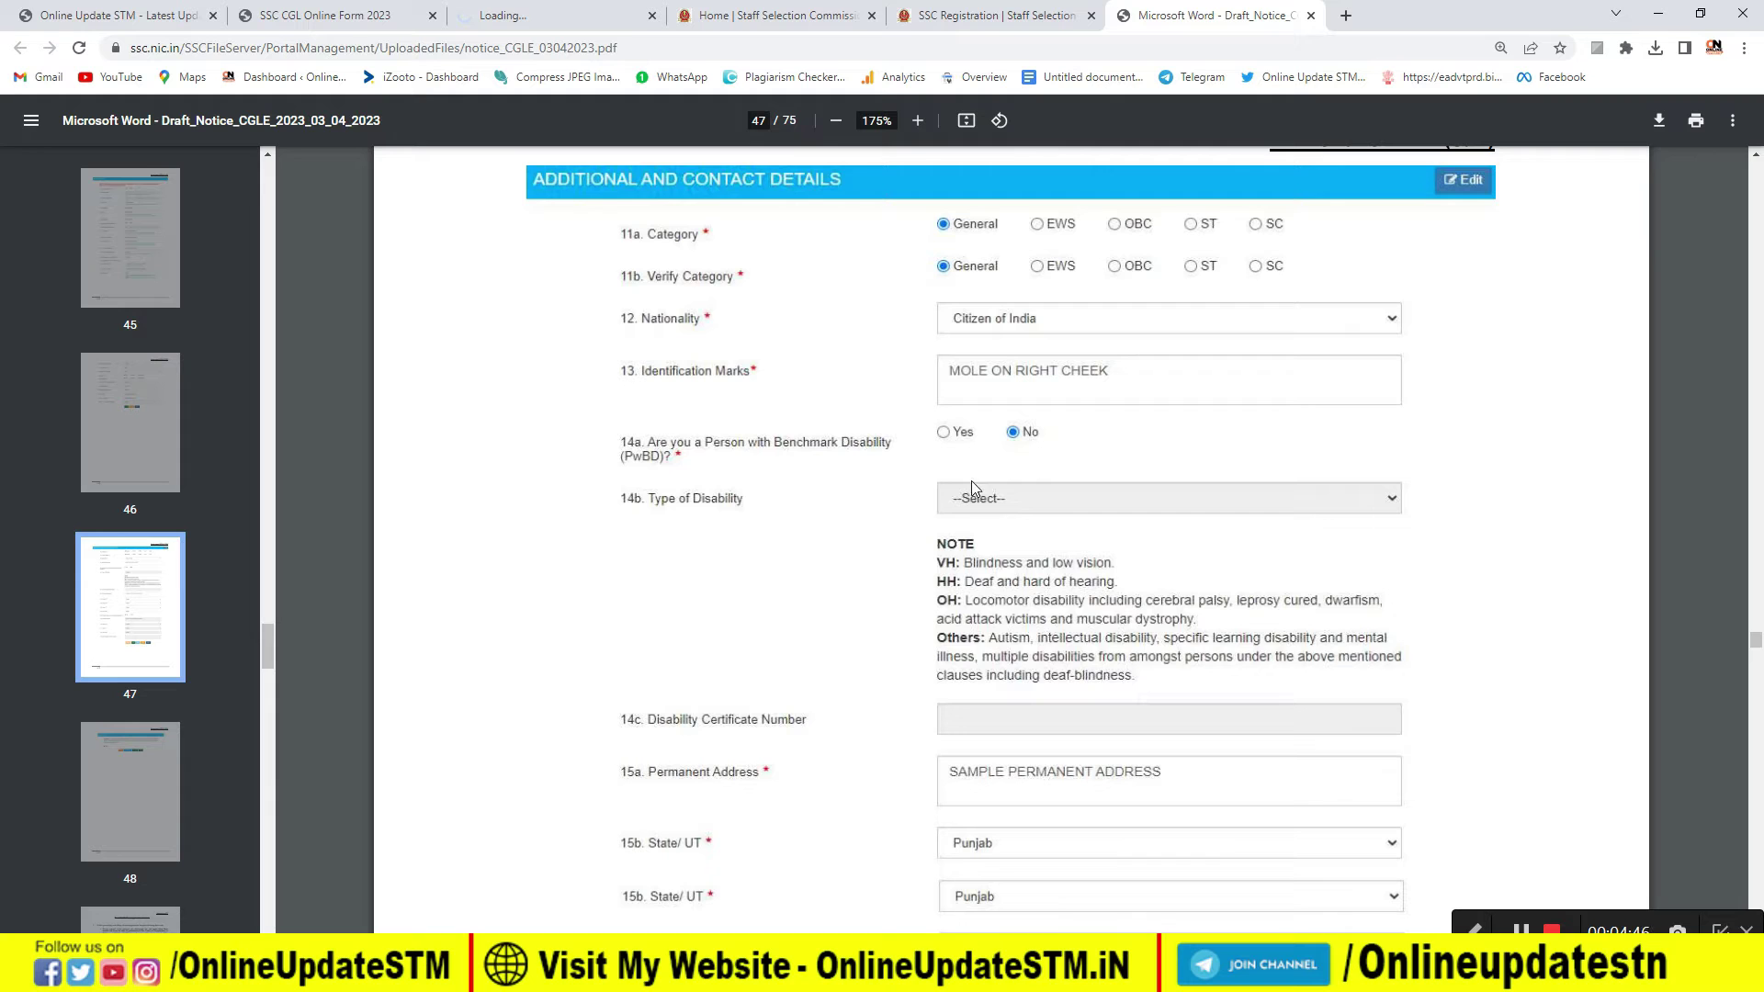
scroll(1053, 516, "down", 5)
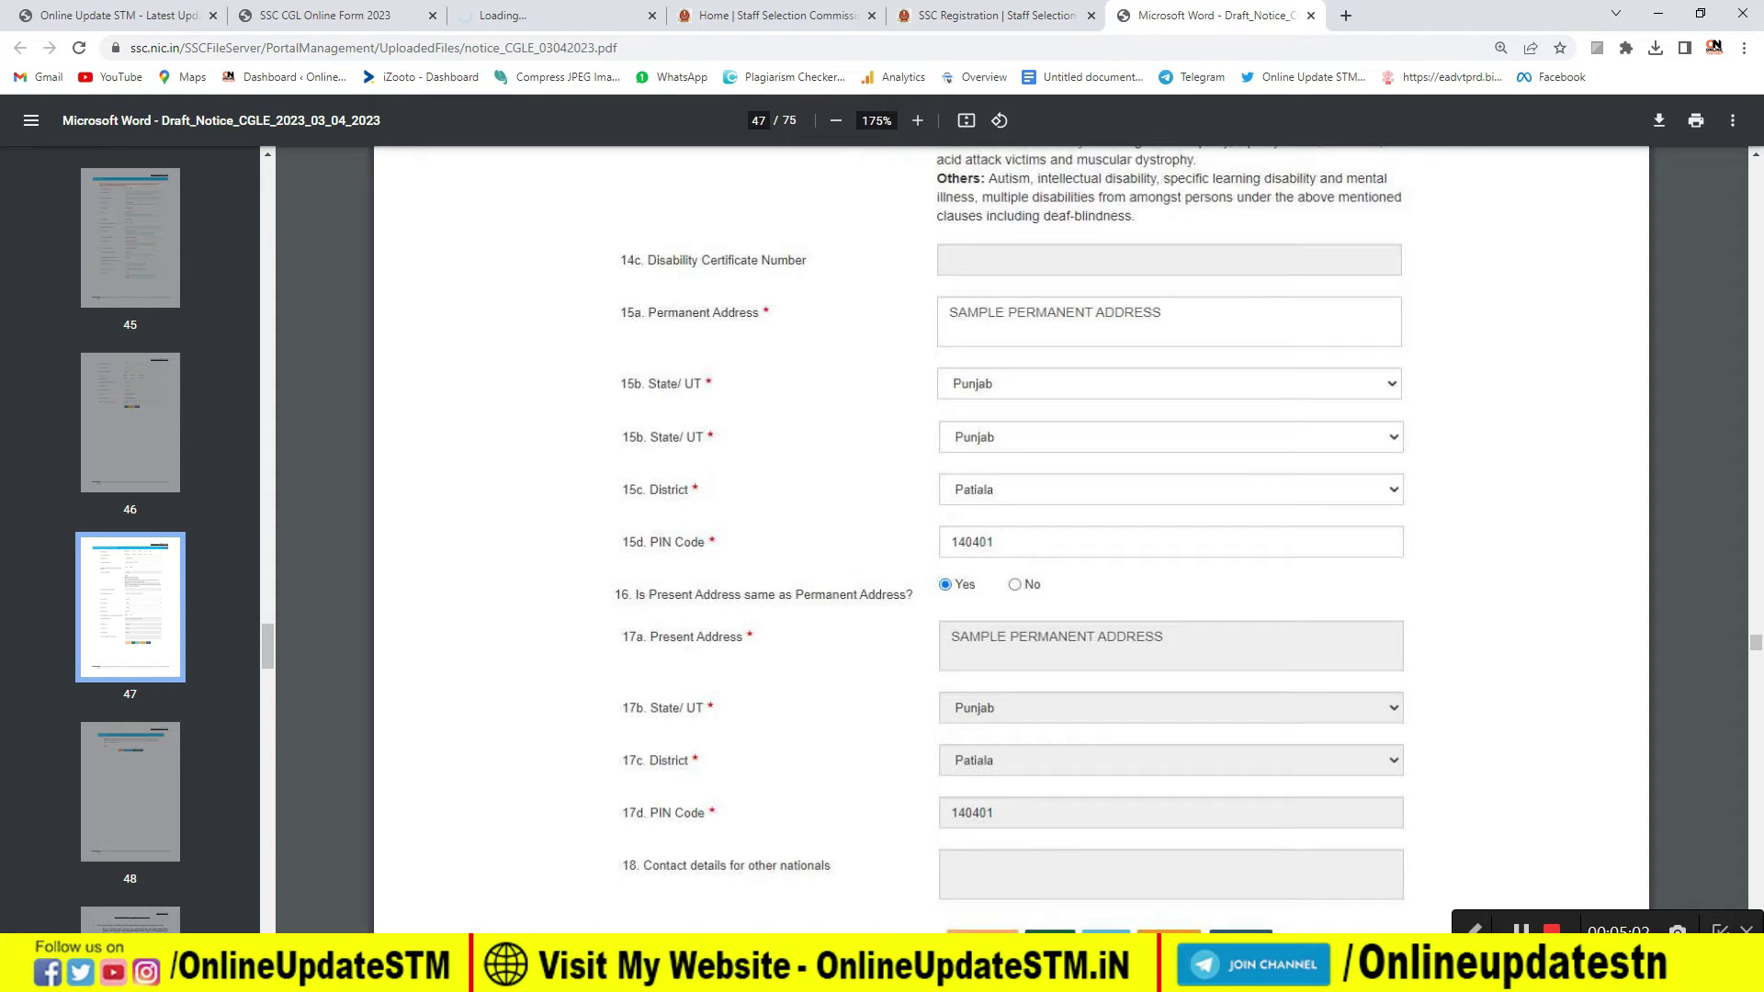
scroll(813, 417, "down", 10)
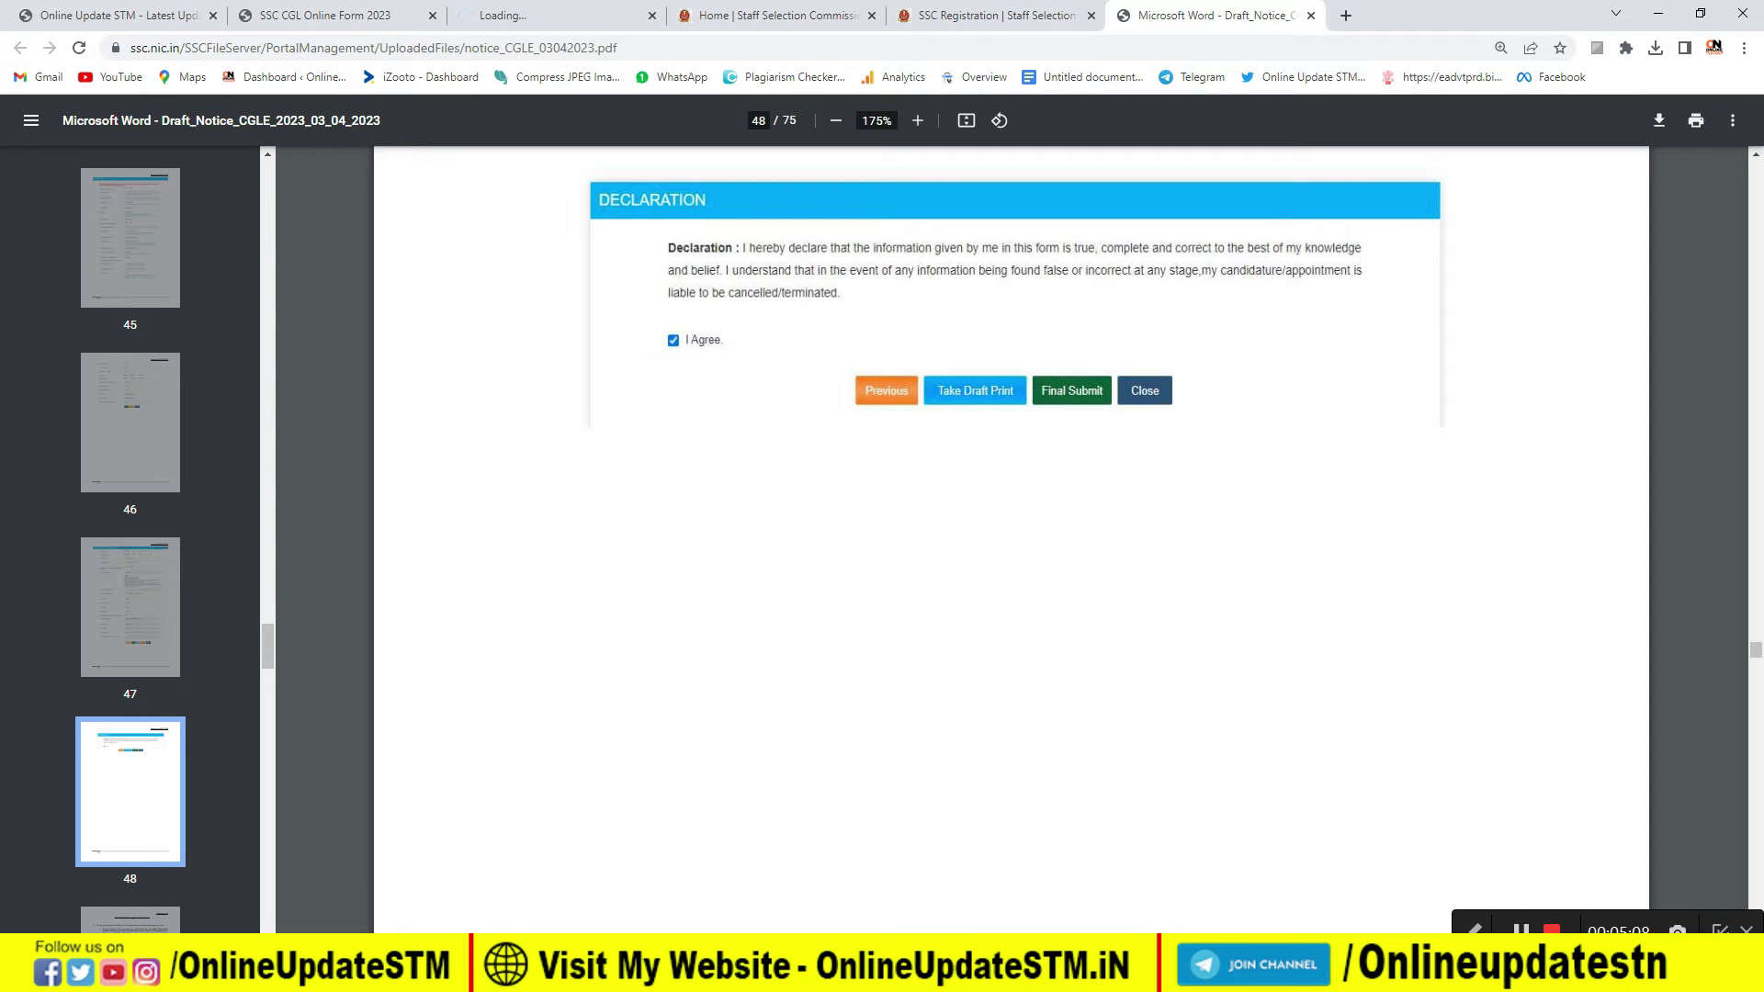
- Open the Login link for online application on the SSC CGL Online Form 2023 article and go to the Staff Selection Commission home page
key("ctrl+shift+Tab")
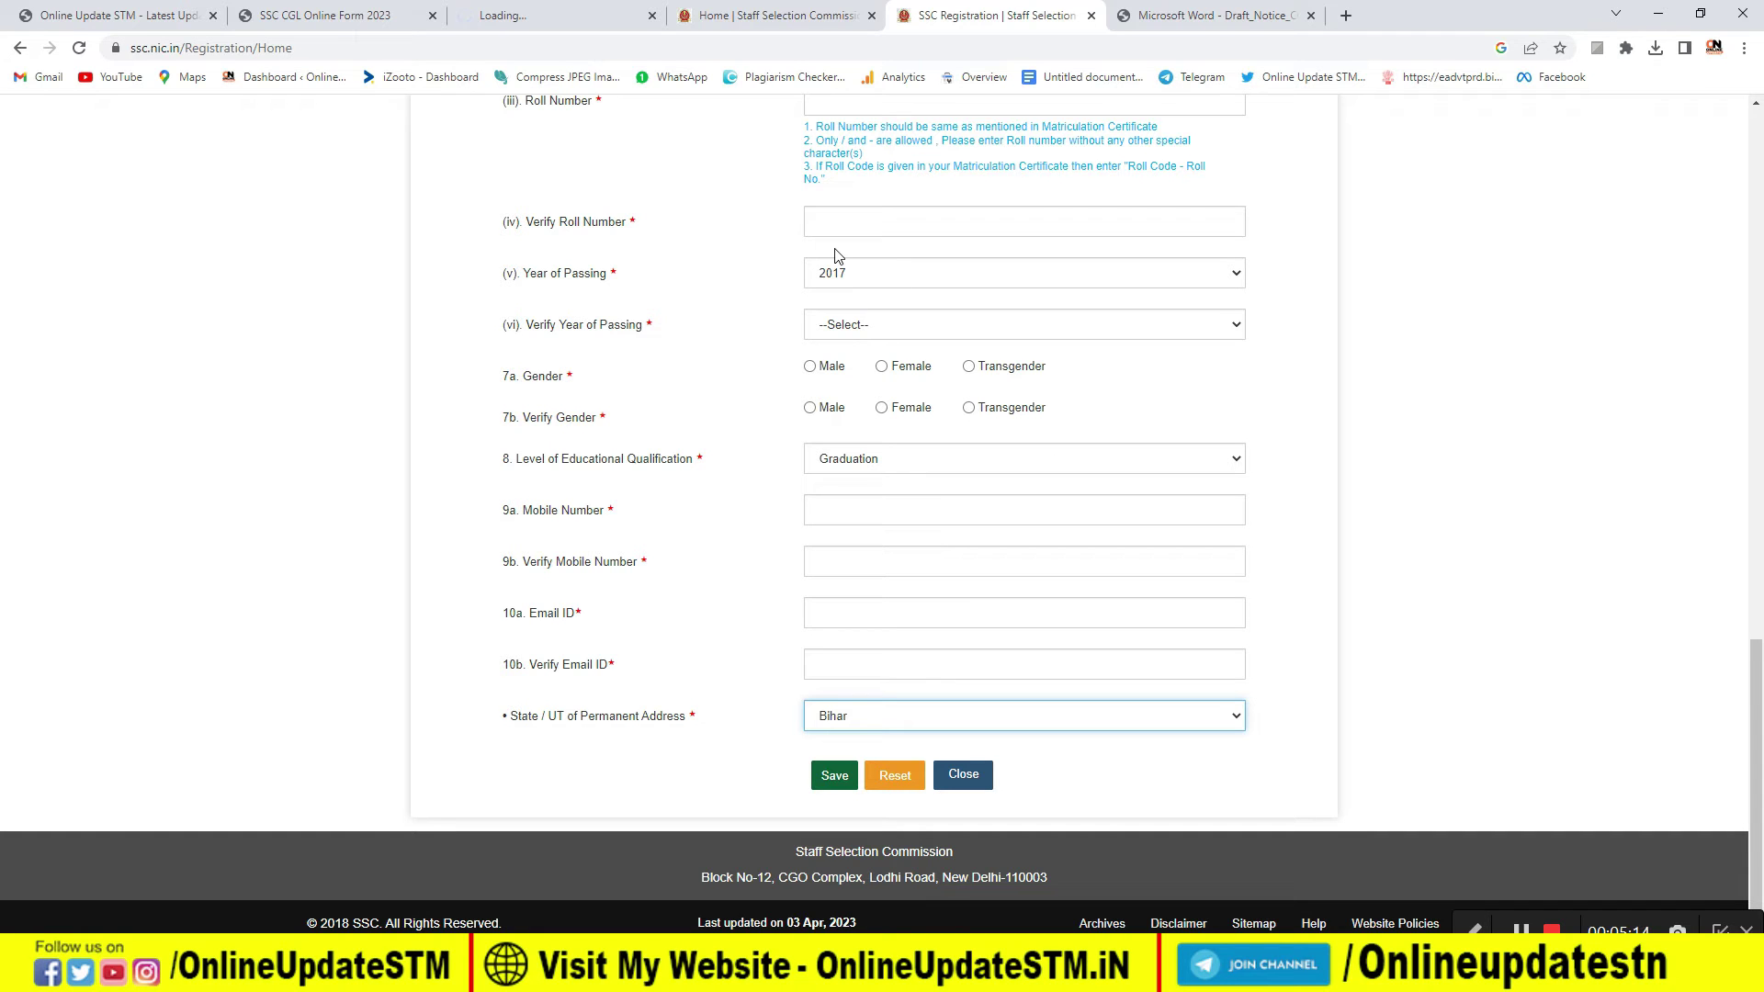
left_click(360, 16)
left_click(951, 466)
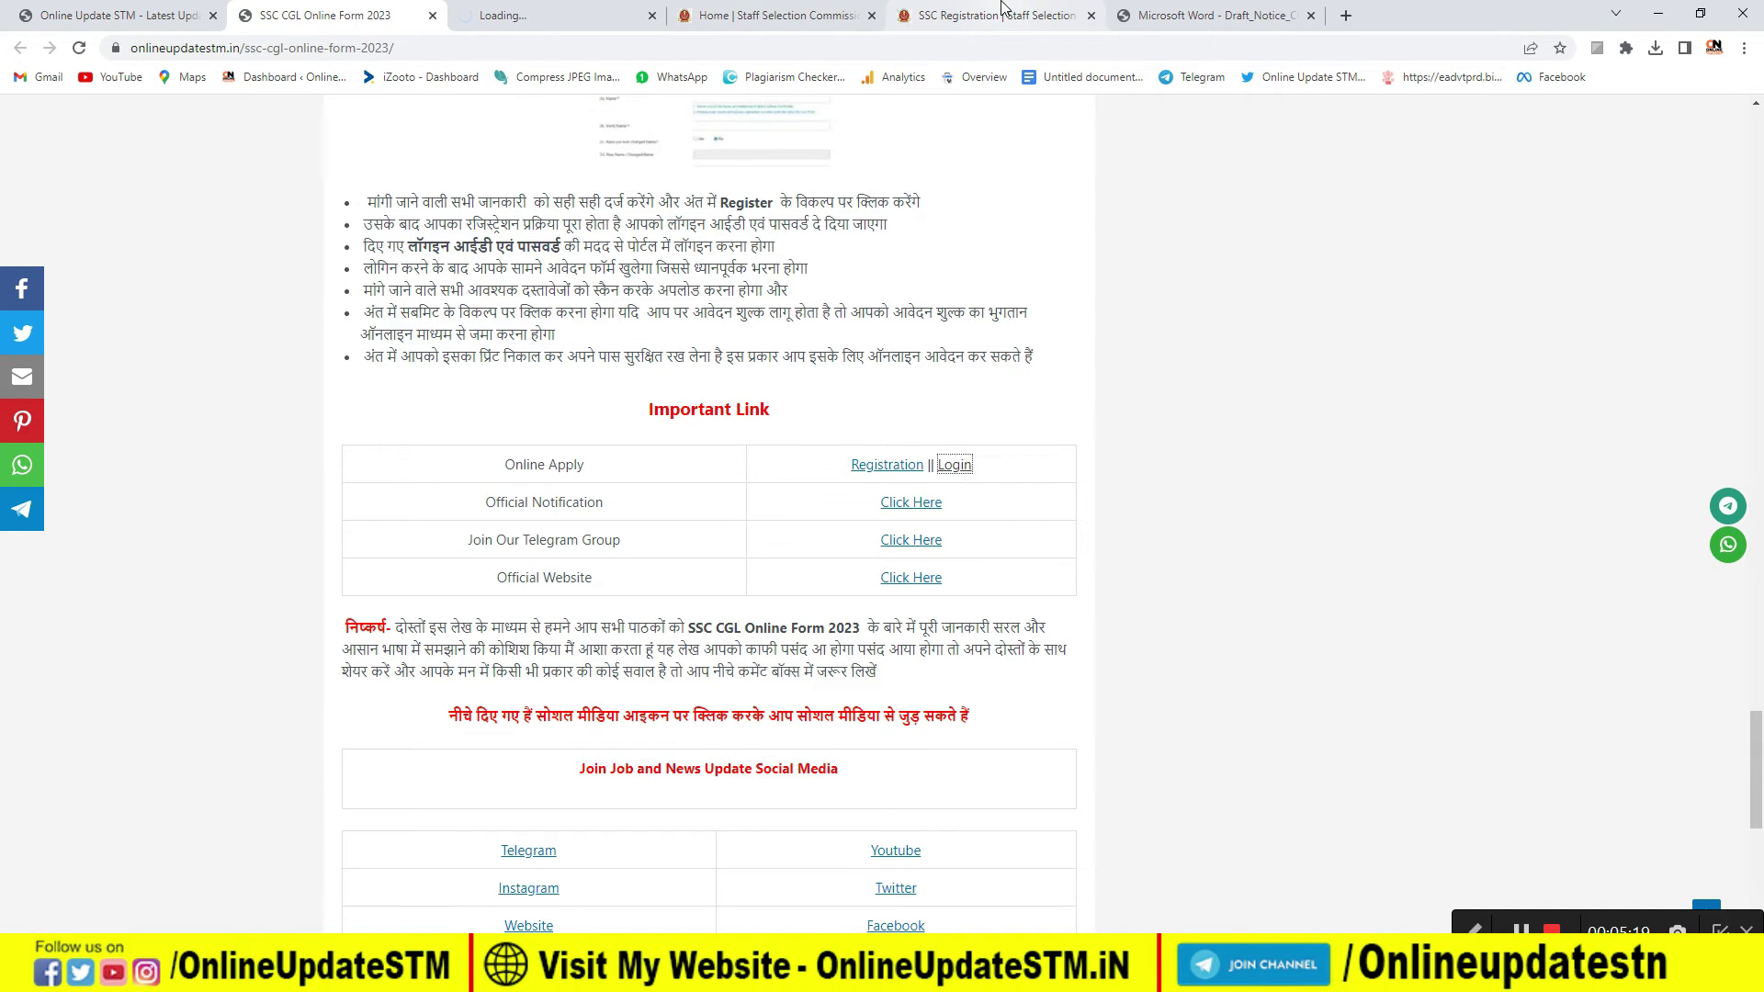
left_click(767, 11)
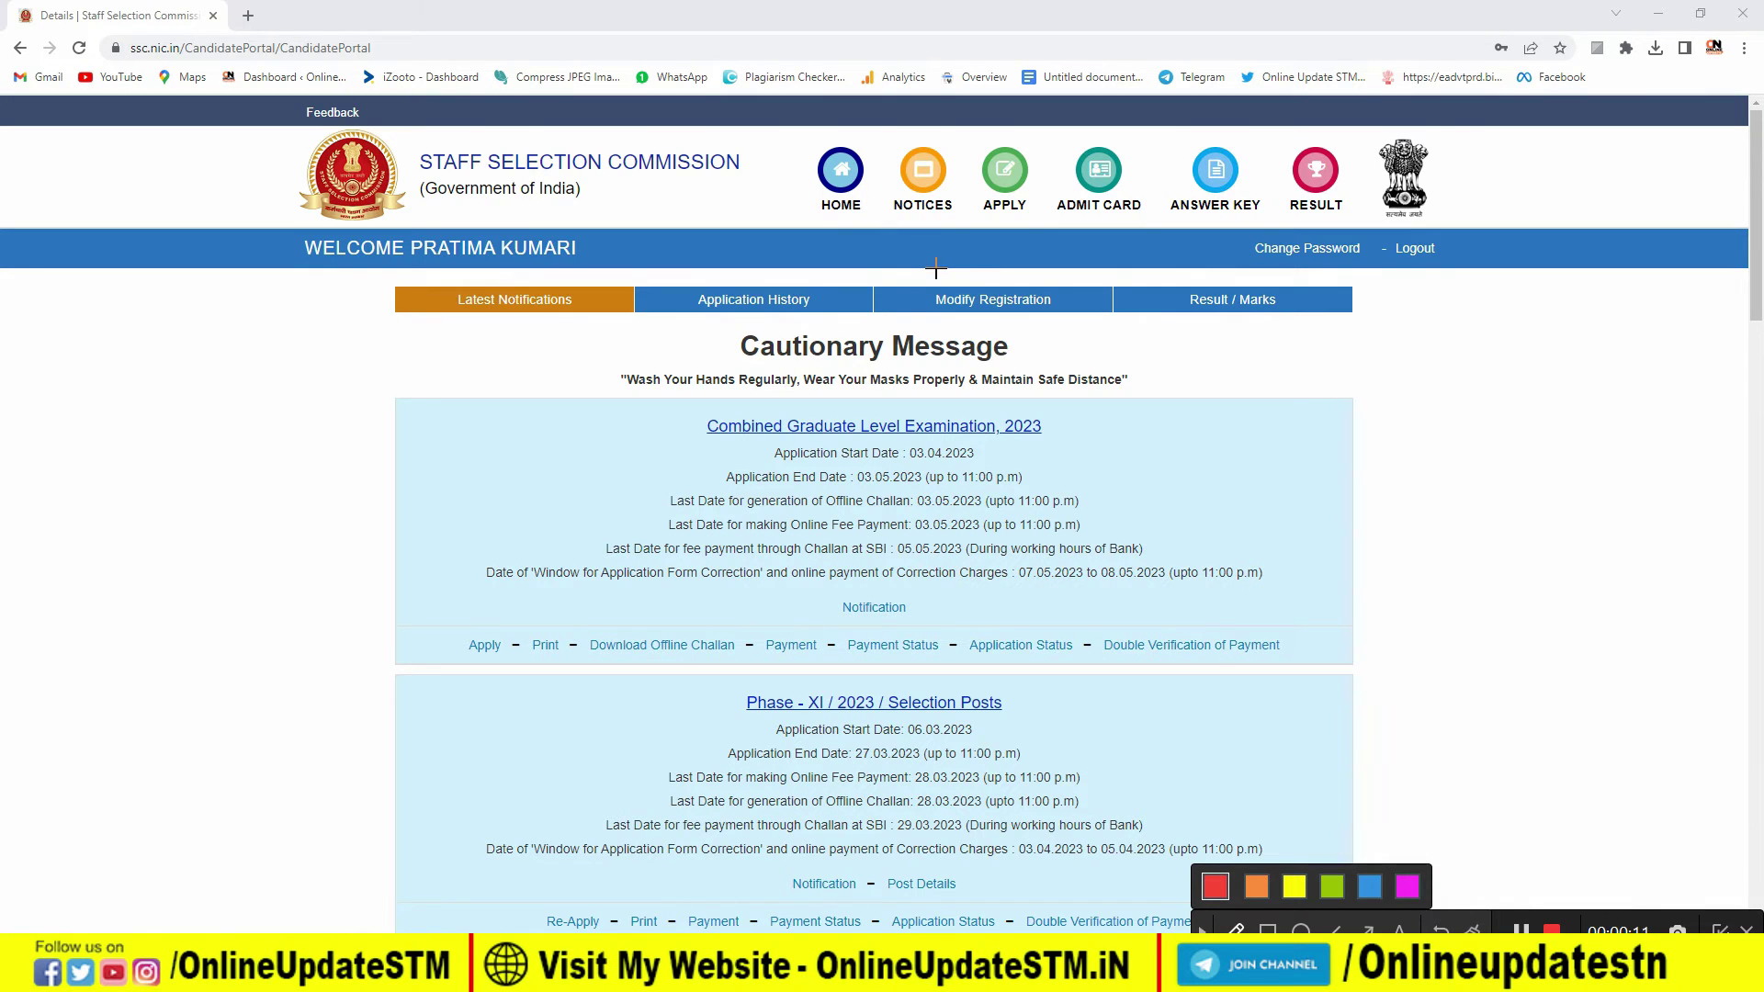
- Review the Basic Details form under Modify Registration and return to the candidate portal
mouse_move(937, 268)
left_mouse_down()
mouse_move(908, 305)
mouse_move(1049, 325)
left_mouse_up()
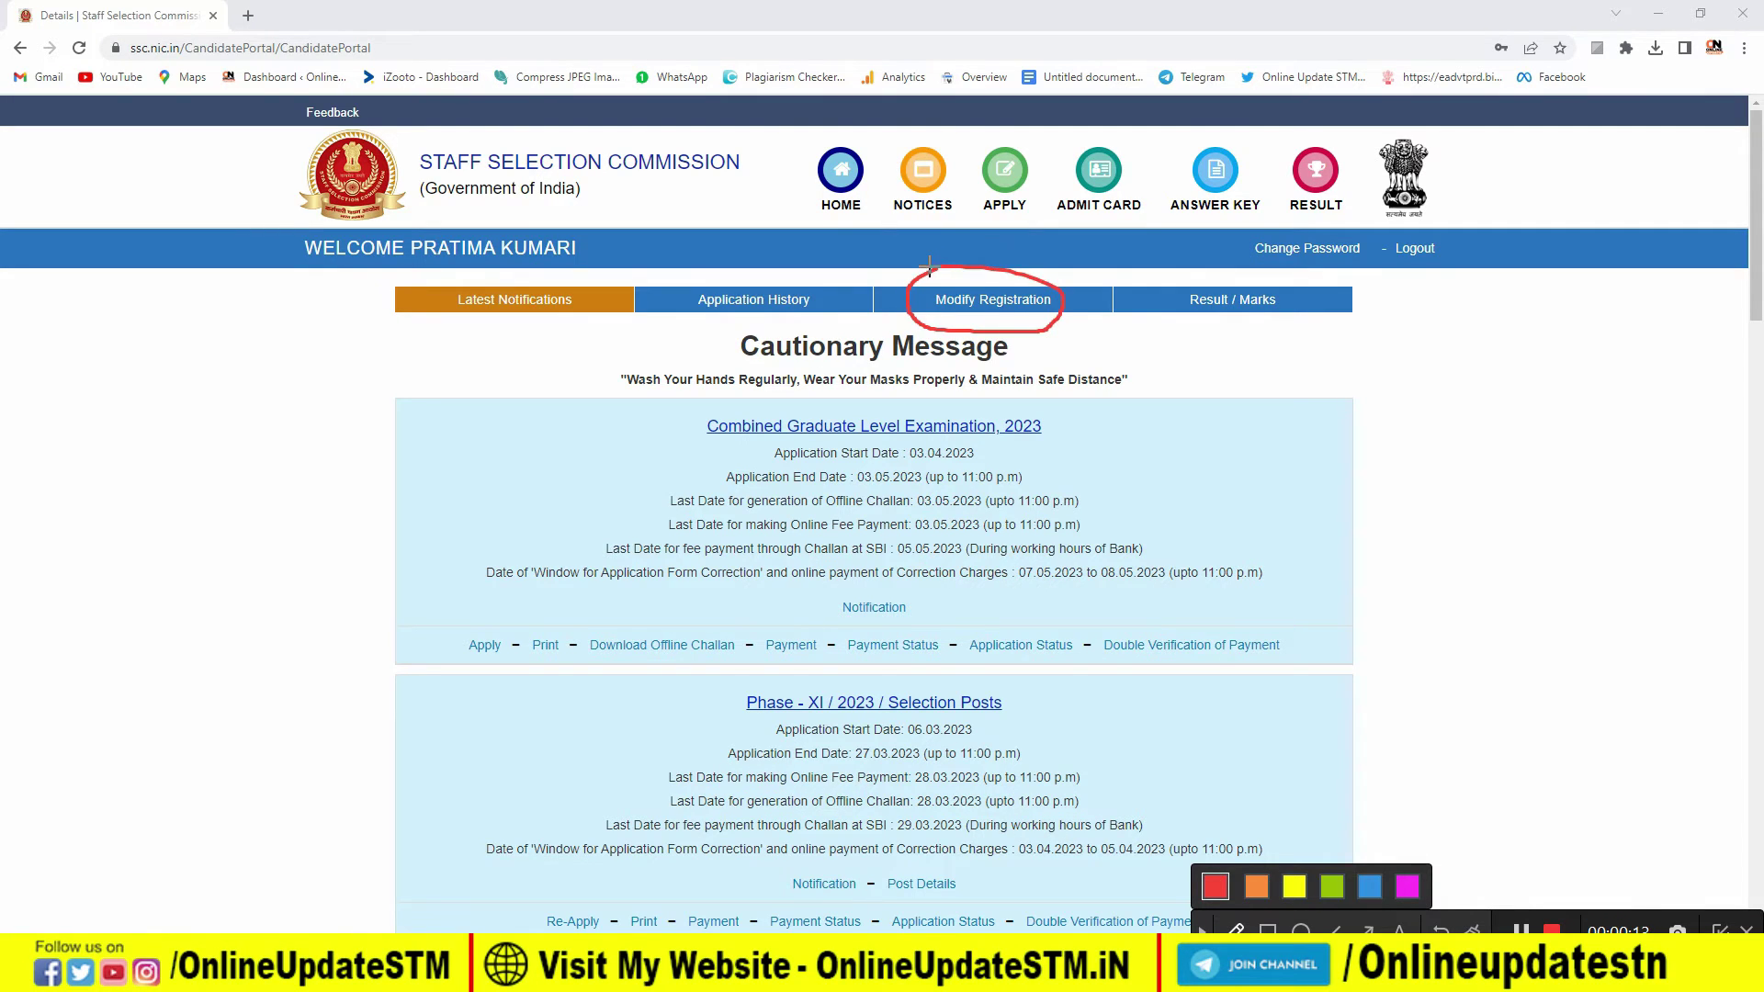
left_click(1198, 915)
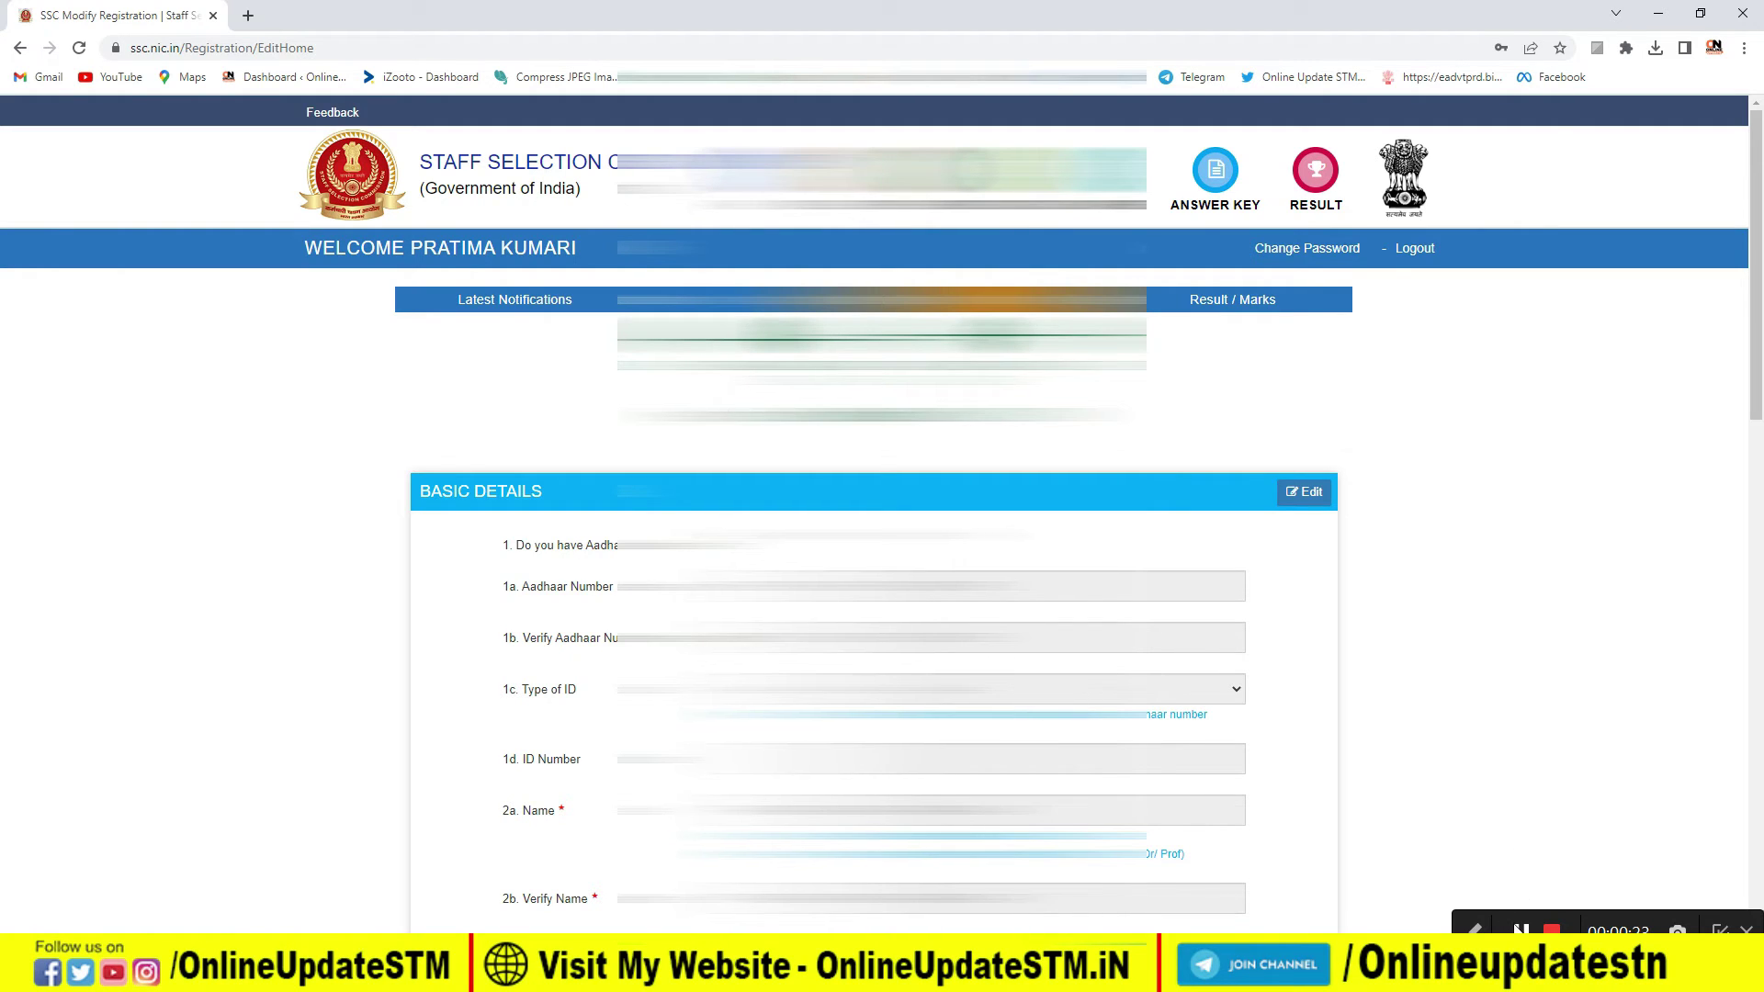
scroll(1152, 620, "down", 15)
scroll(1151, 620, "down", 3)
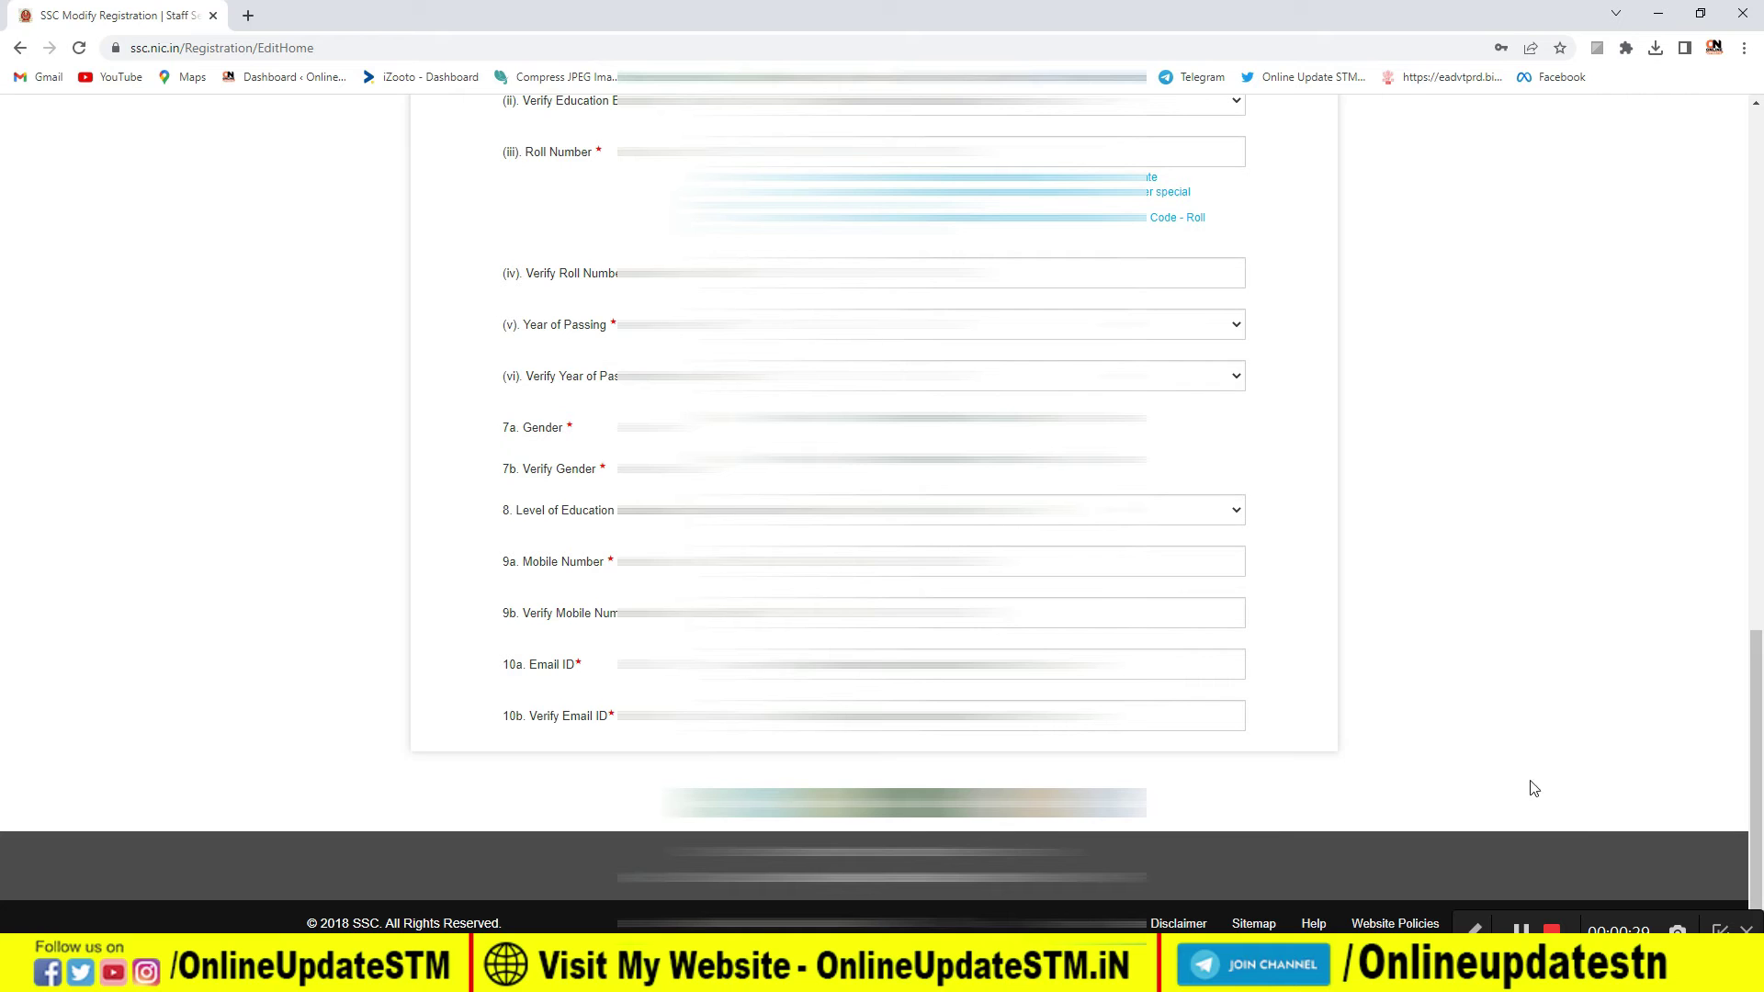
key("alt+Left")
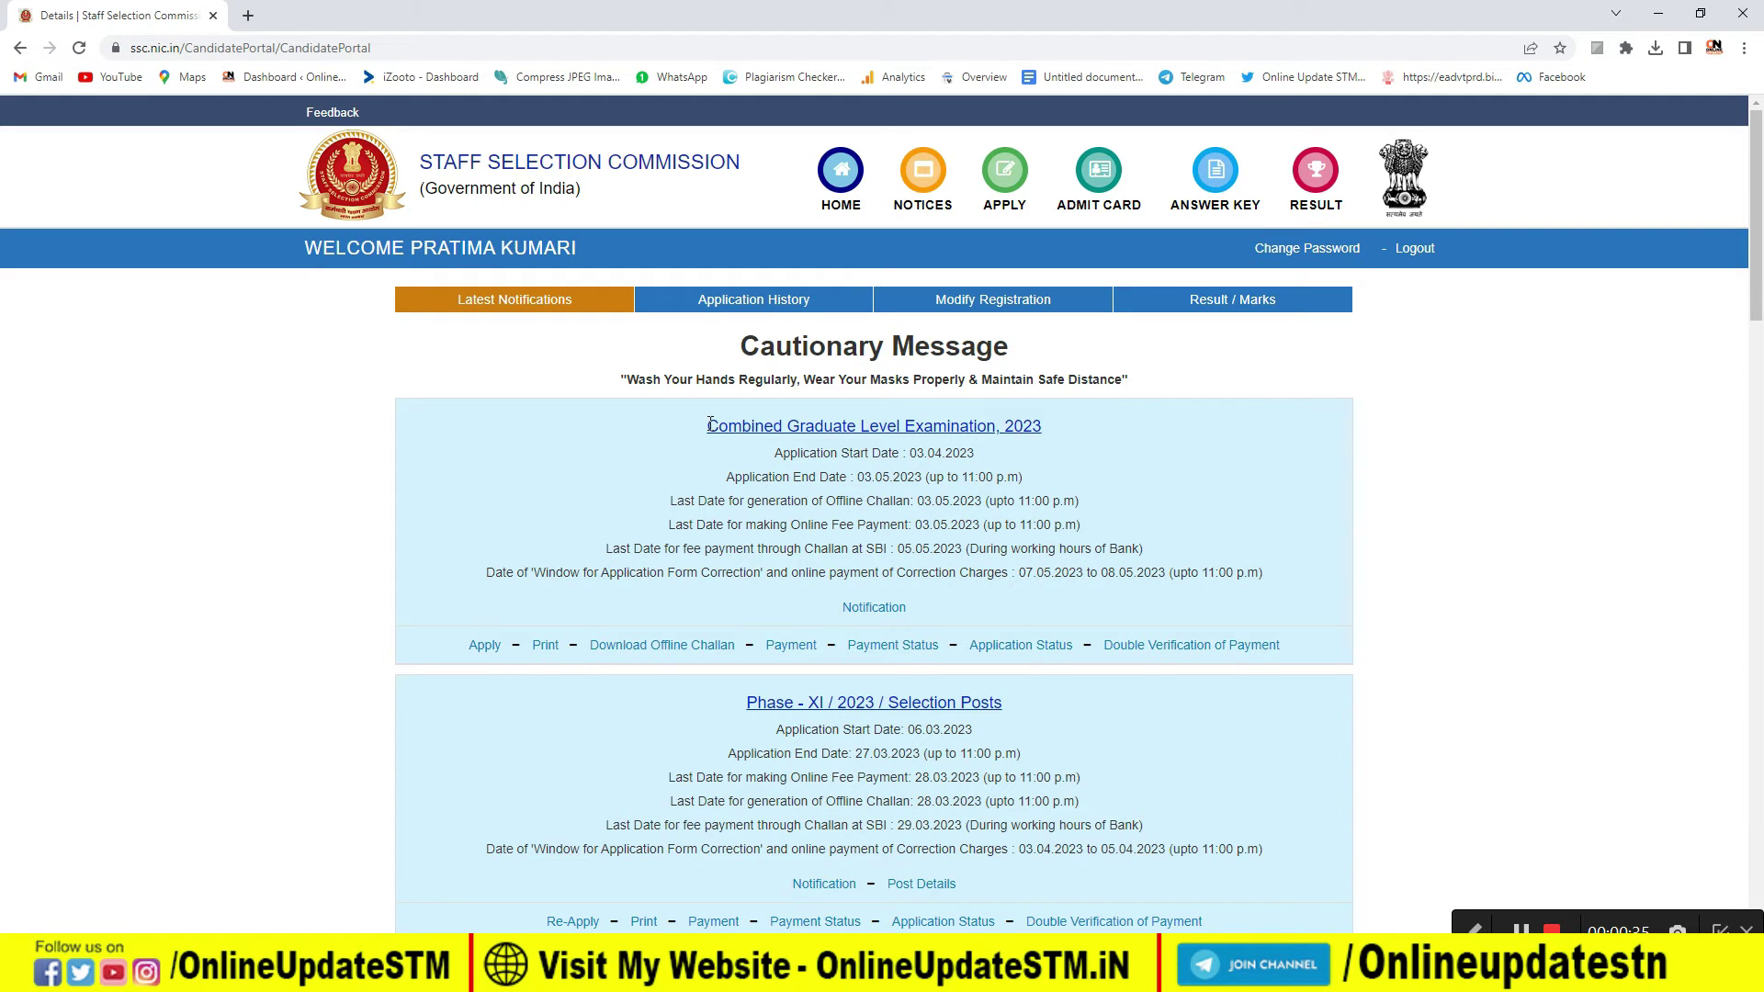
- Open the application form for the Combined Graduate Level Examination, 2023 and choose the first preferred examination centre
left_click(485, 647)
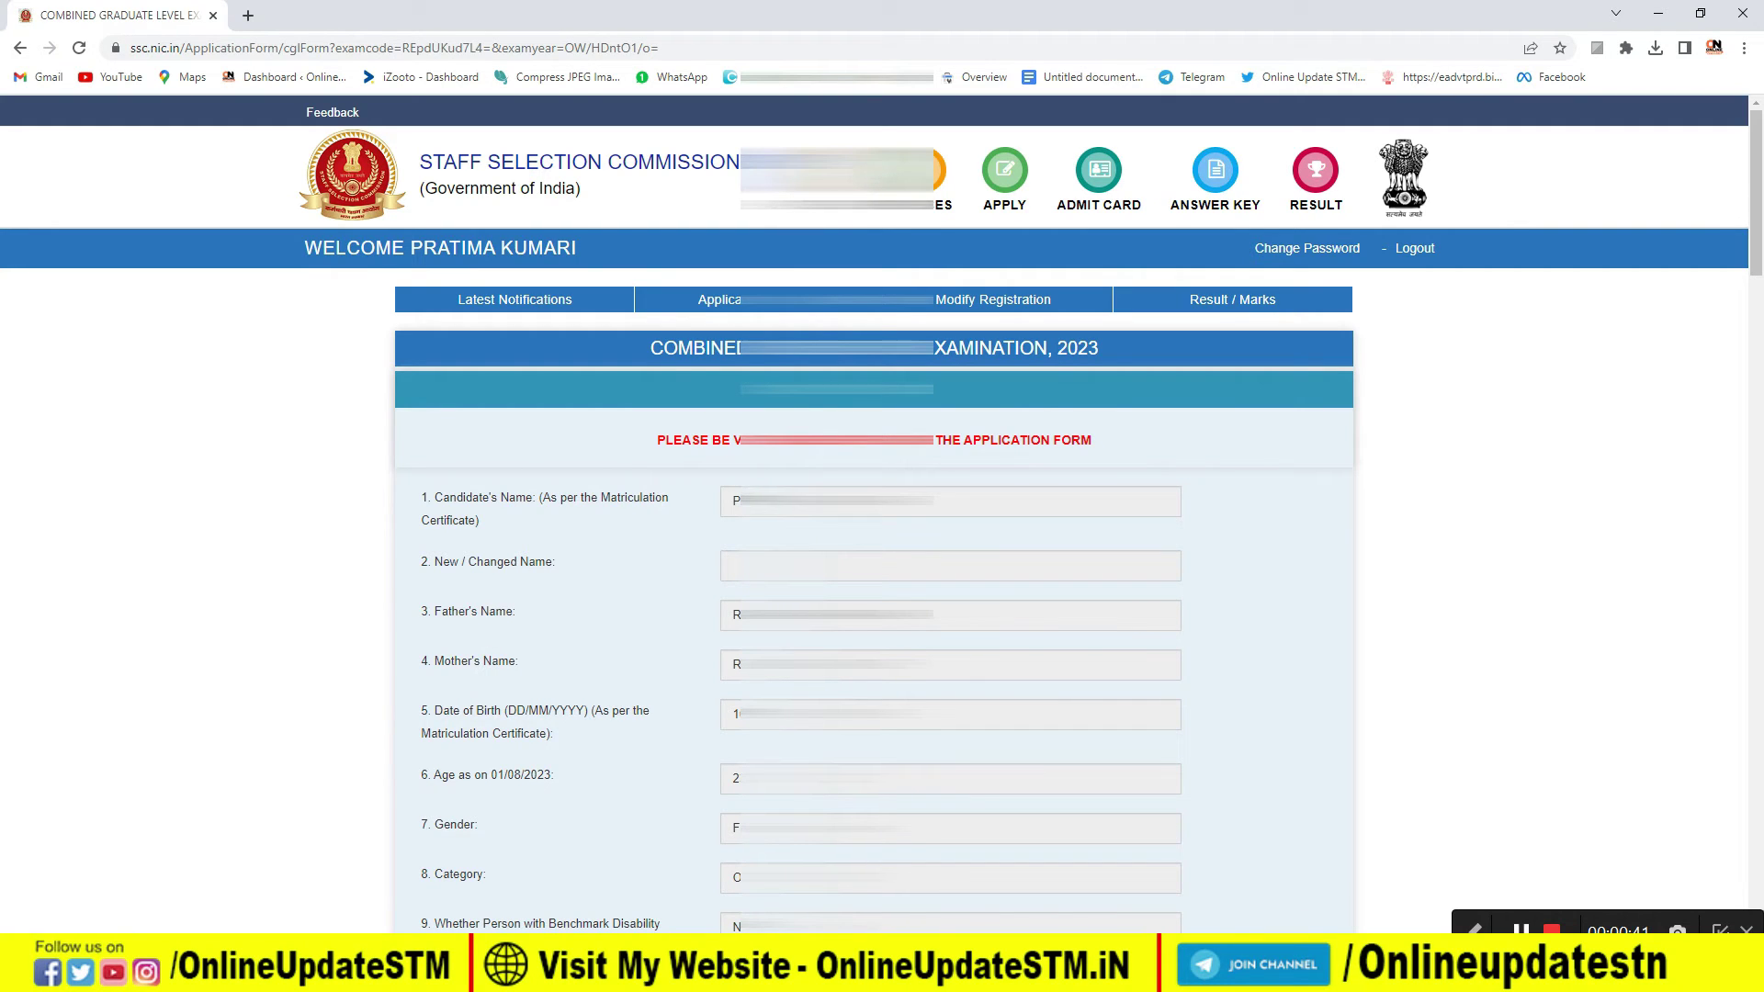
scroll(1305, 684, "down", 10)
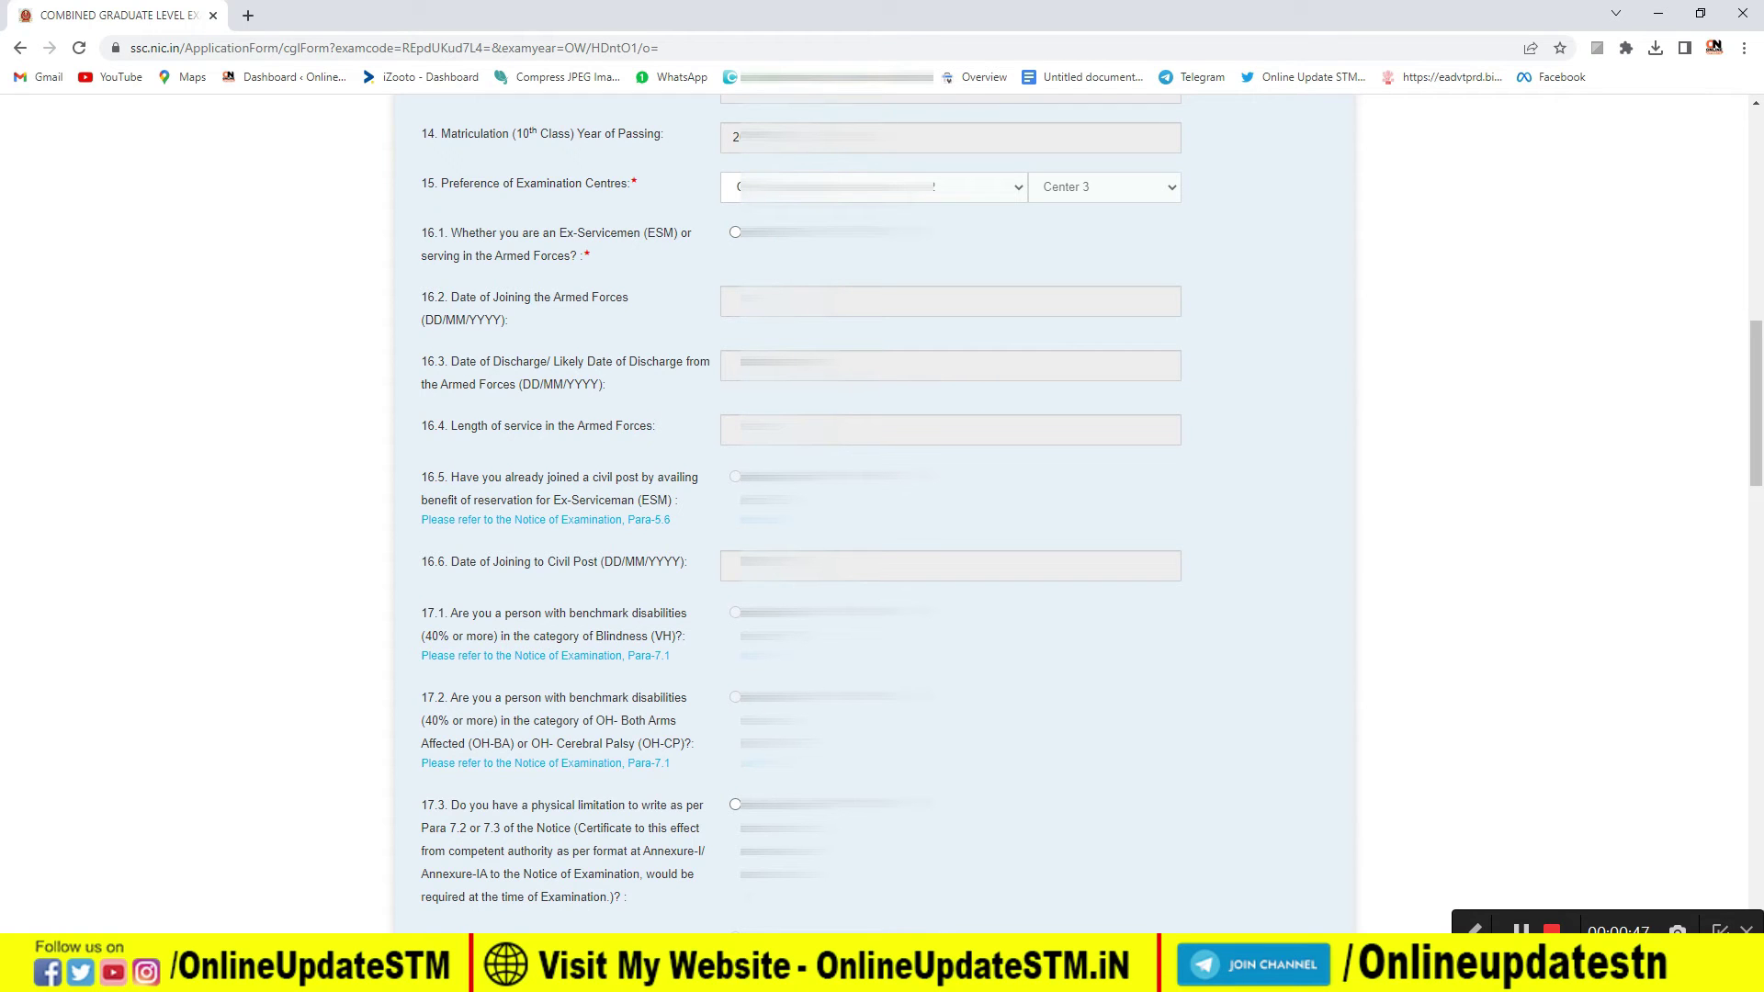
key("alt+Down")
key("Down")
key("Down")
key("Down")
key("Down")
key("Down")
key("Down")
key("Down")
key("Down")
key("Down")
key("Down")
key("Down")
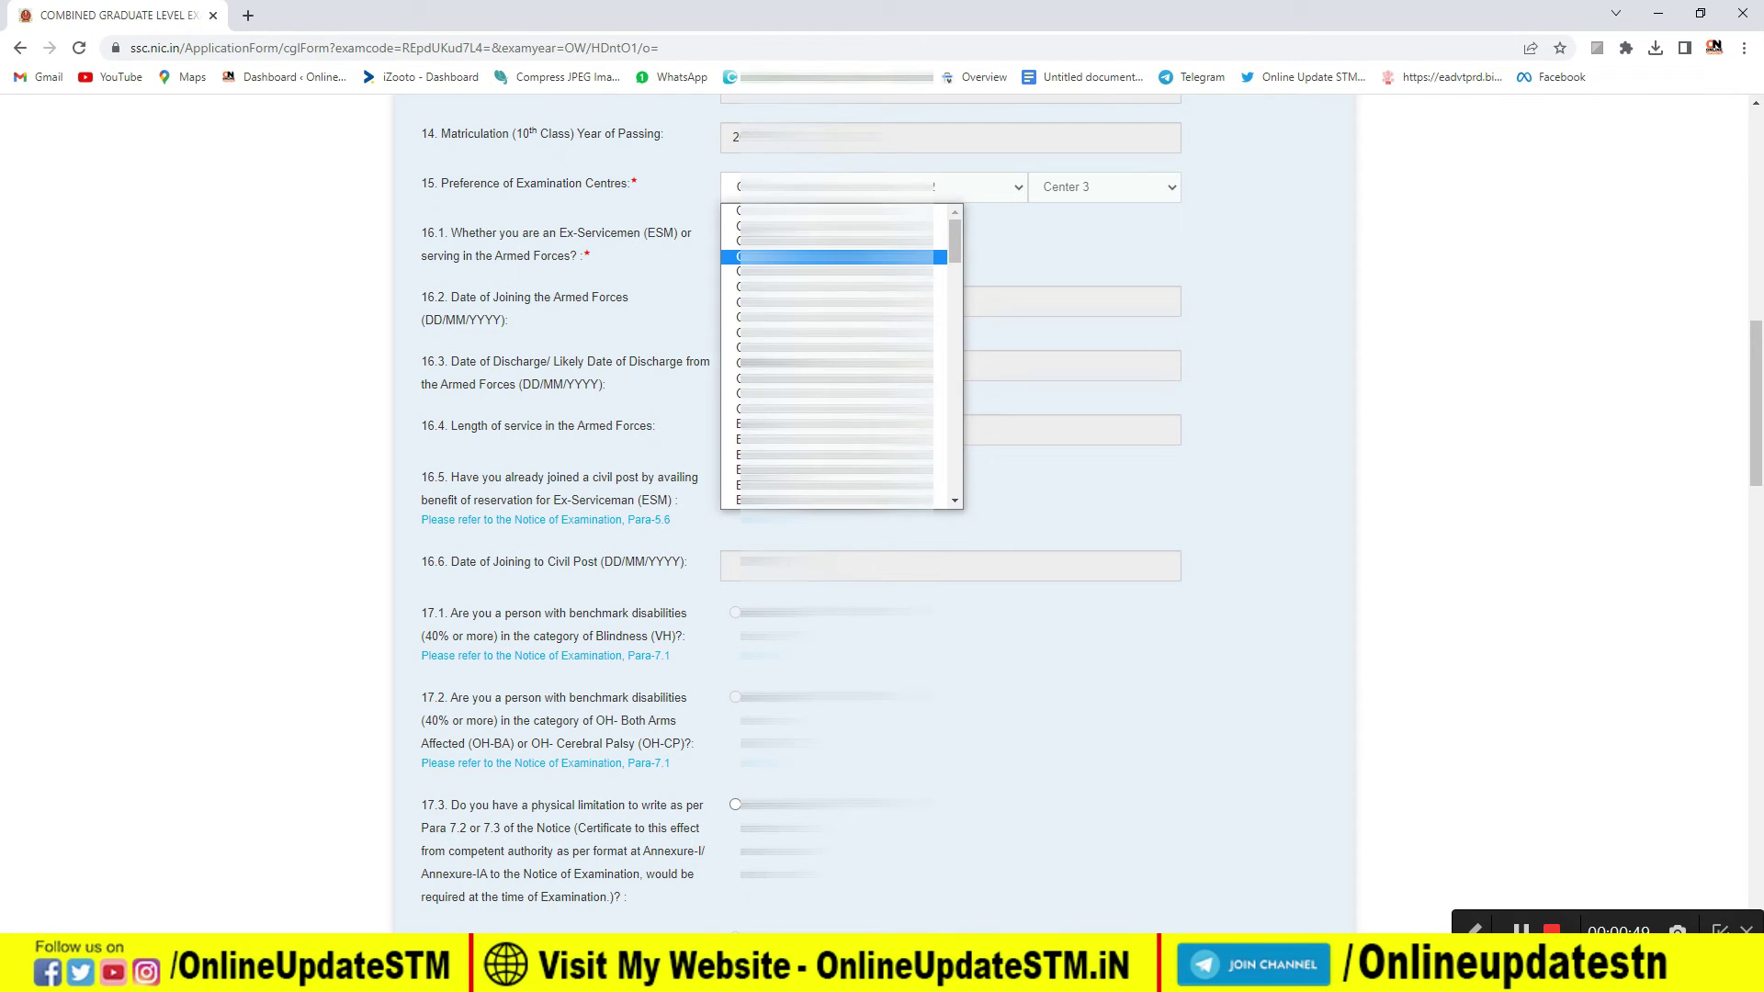
key("Down")
key("Return")
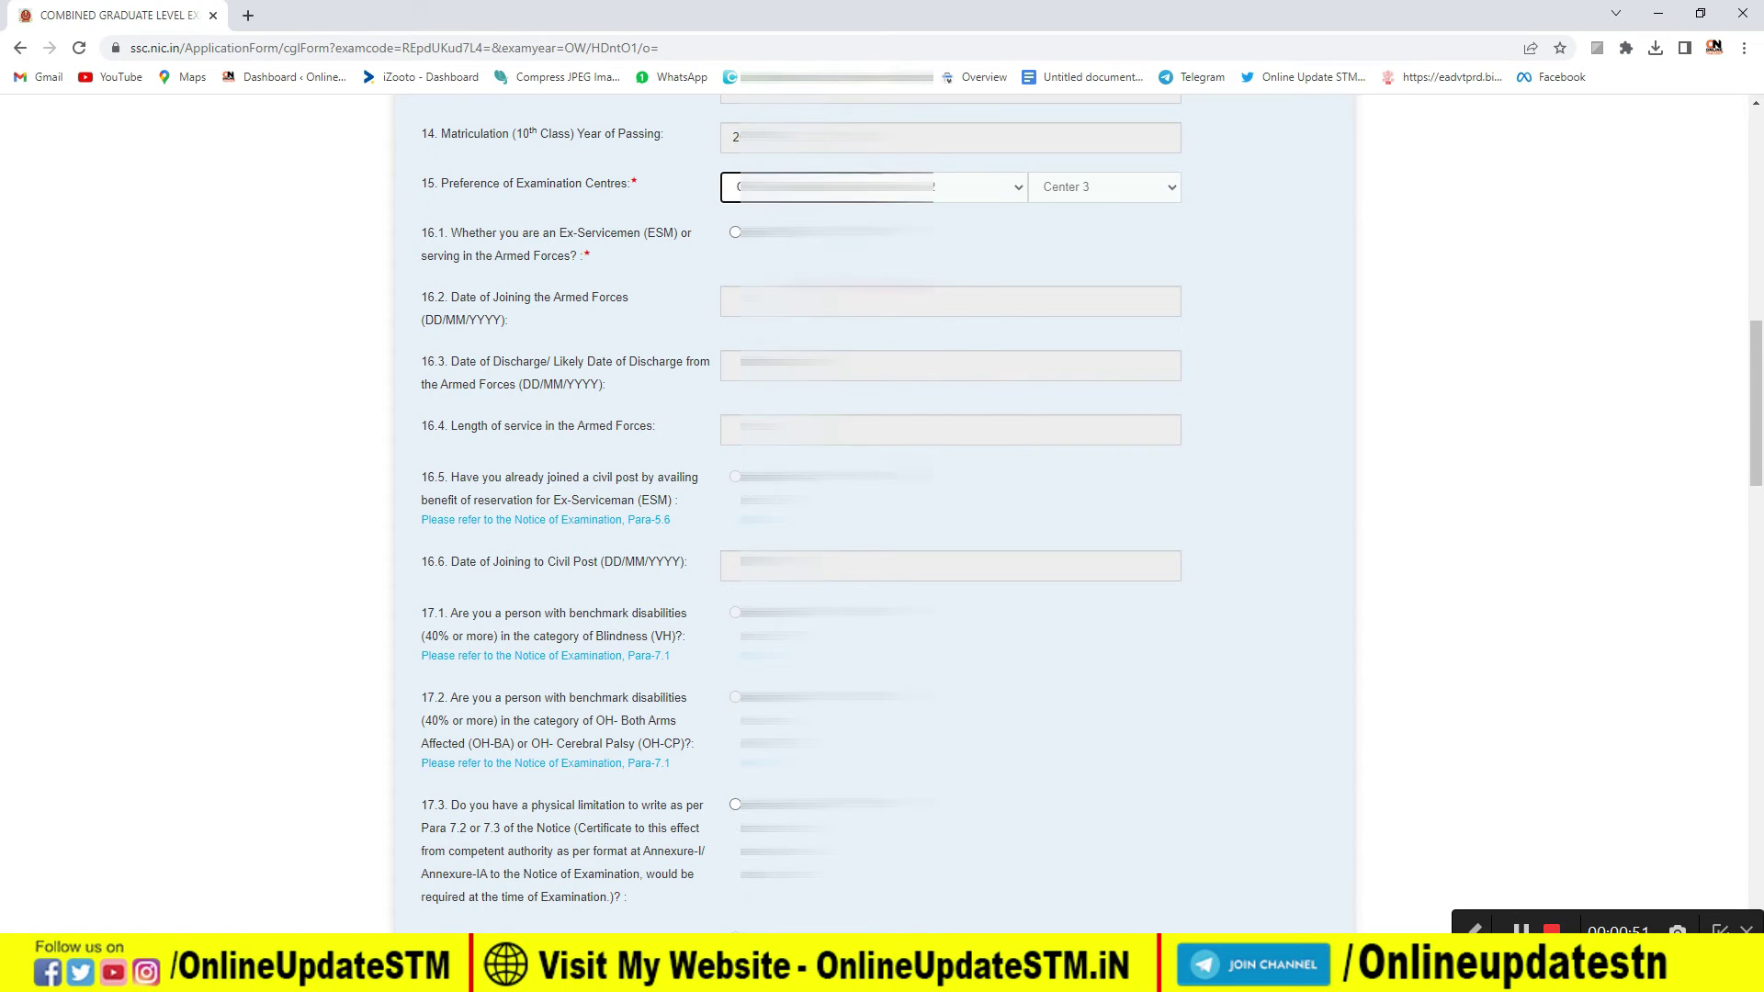
- Set the second examination centre preference to the centre with code 3011 and the third to CR-Gorakhpur(3007)
left_click(945, 189)
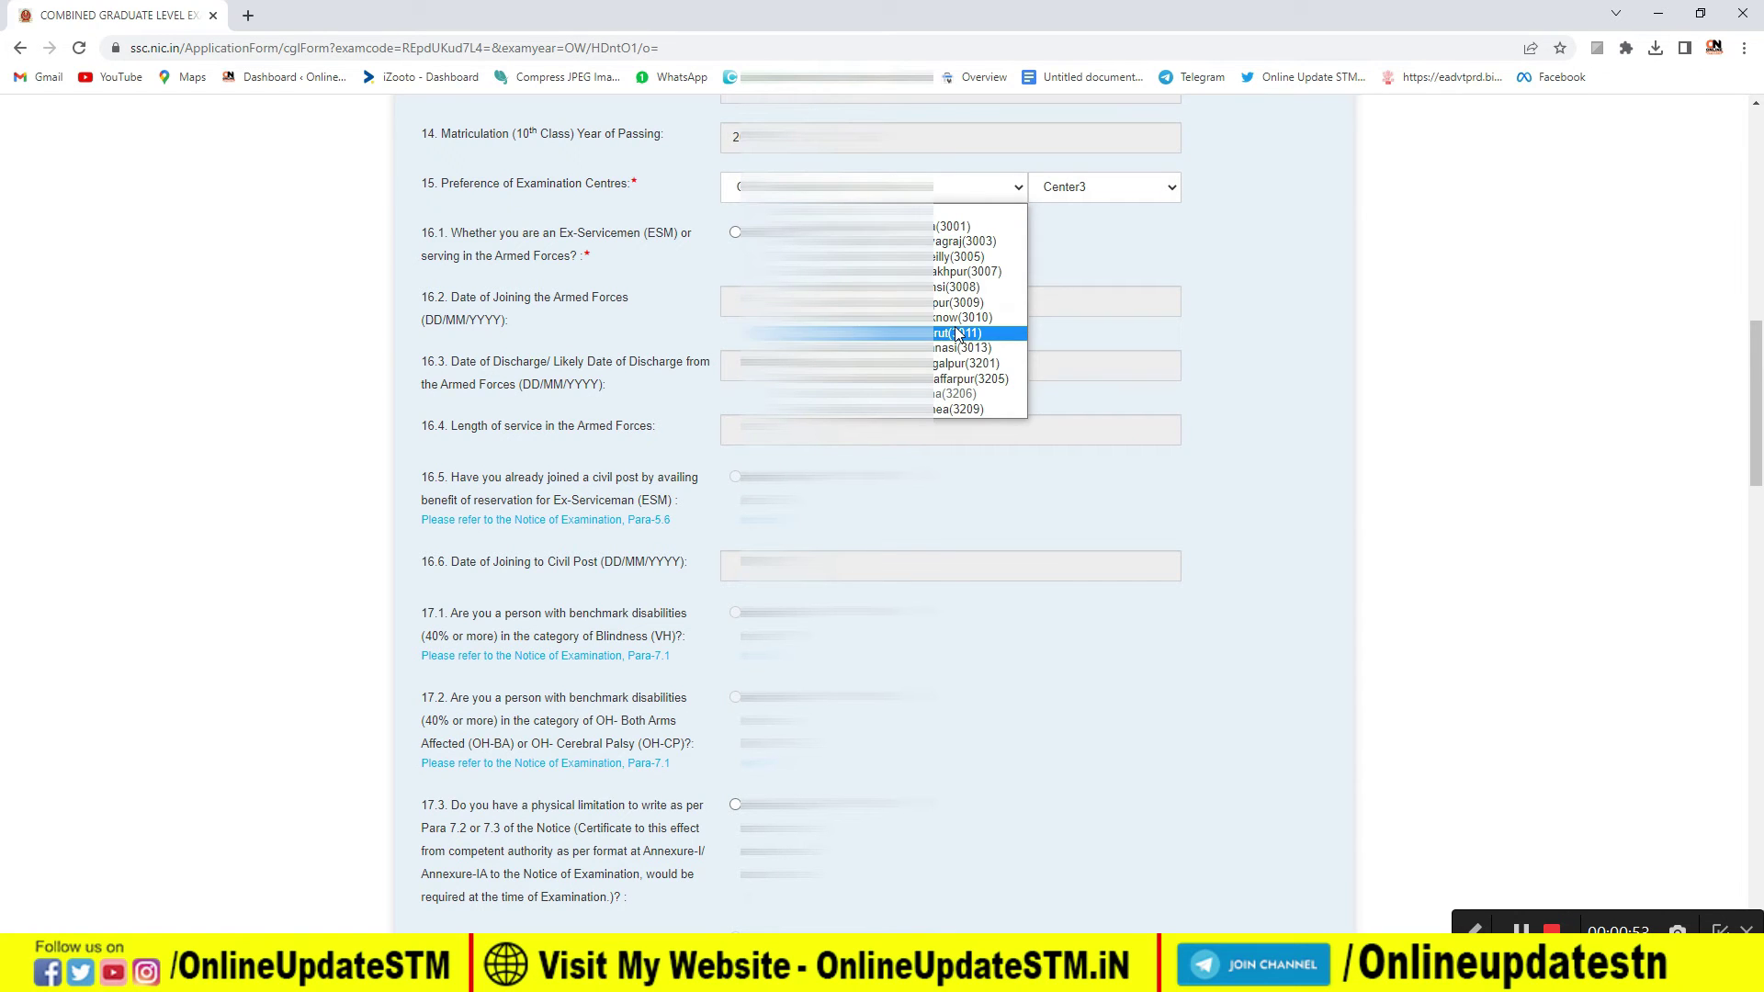
left_click(958, 333)
left_click(1075, 188)
left_click(1089, 273)
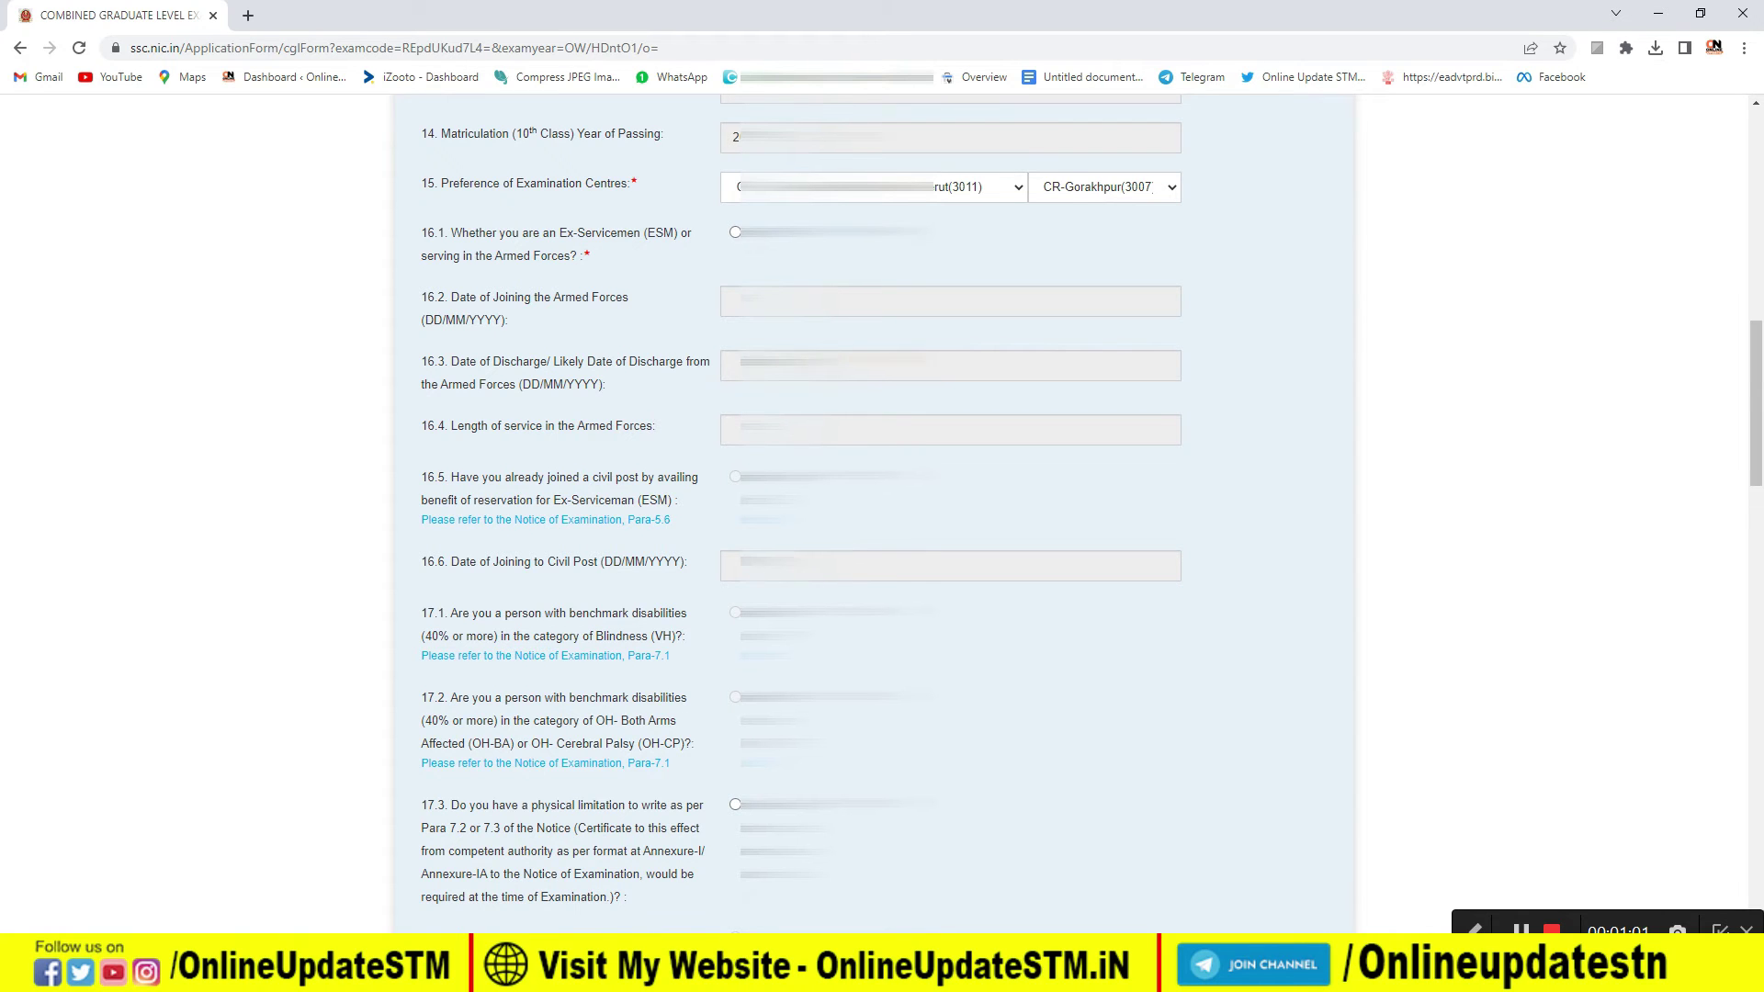
- Answer No to question 17.3 about having a physical limitation to write
scroll(735, 441, "down", 4)
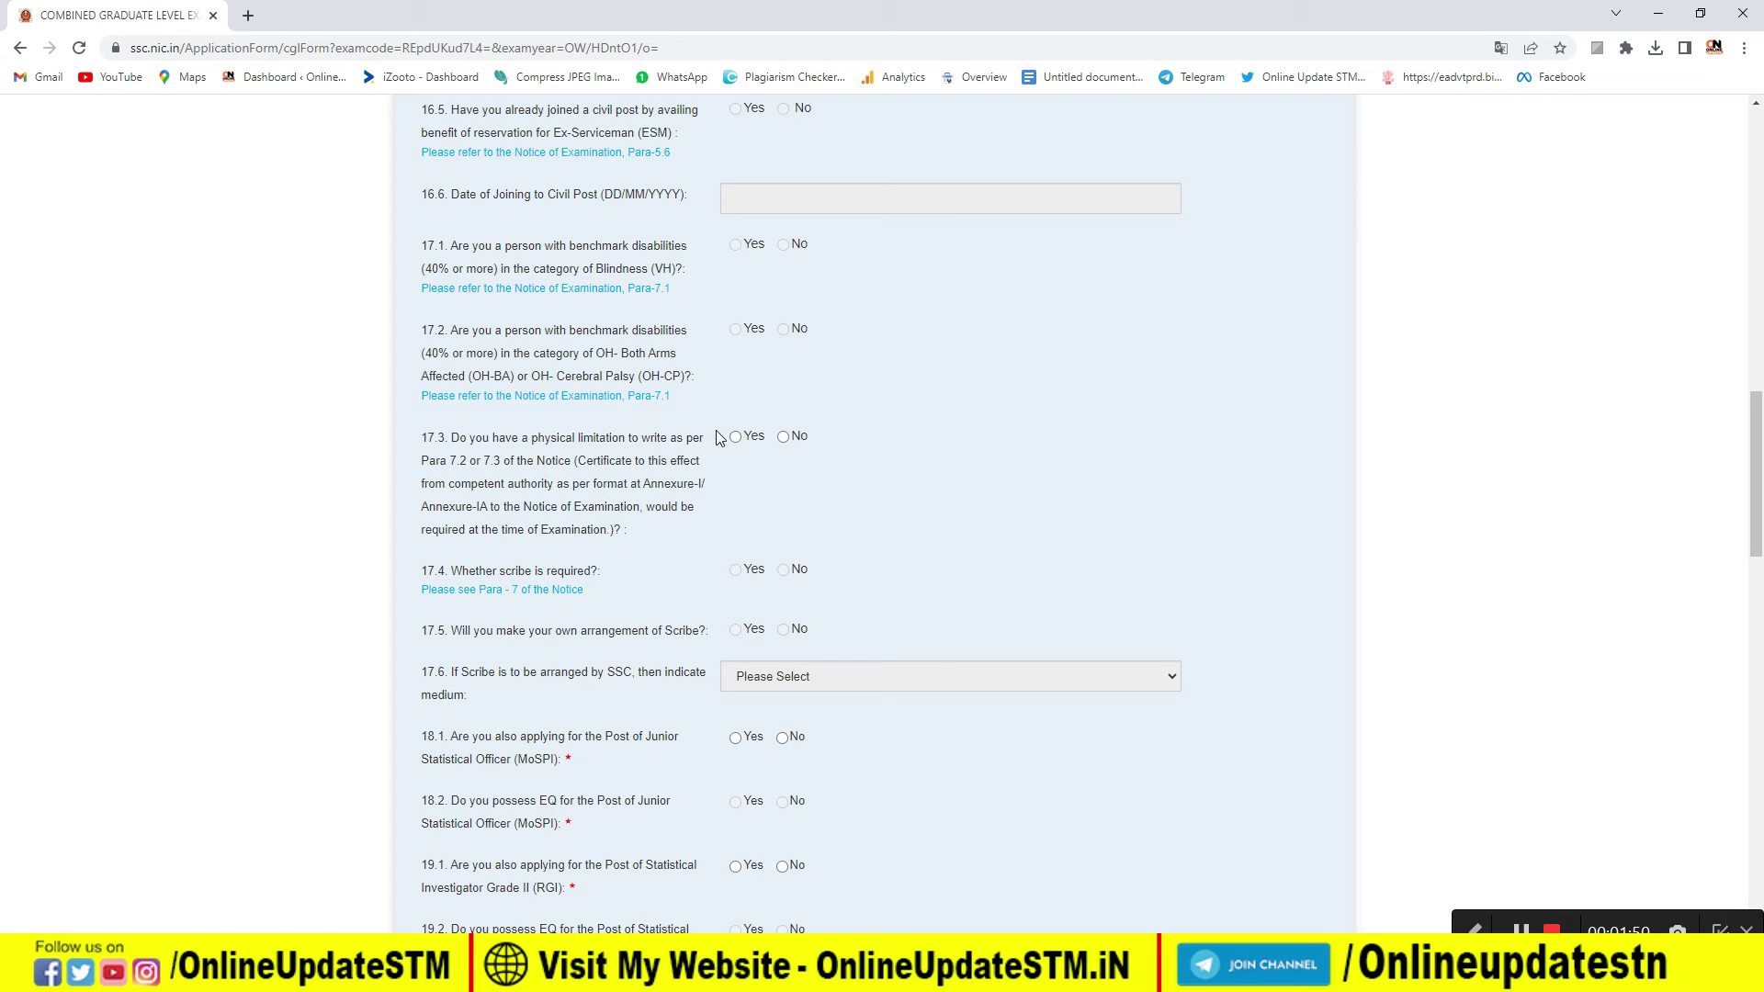
left_click(784, 439)
scroll(611, 447, "down", 1)
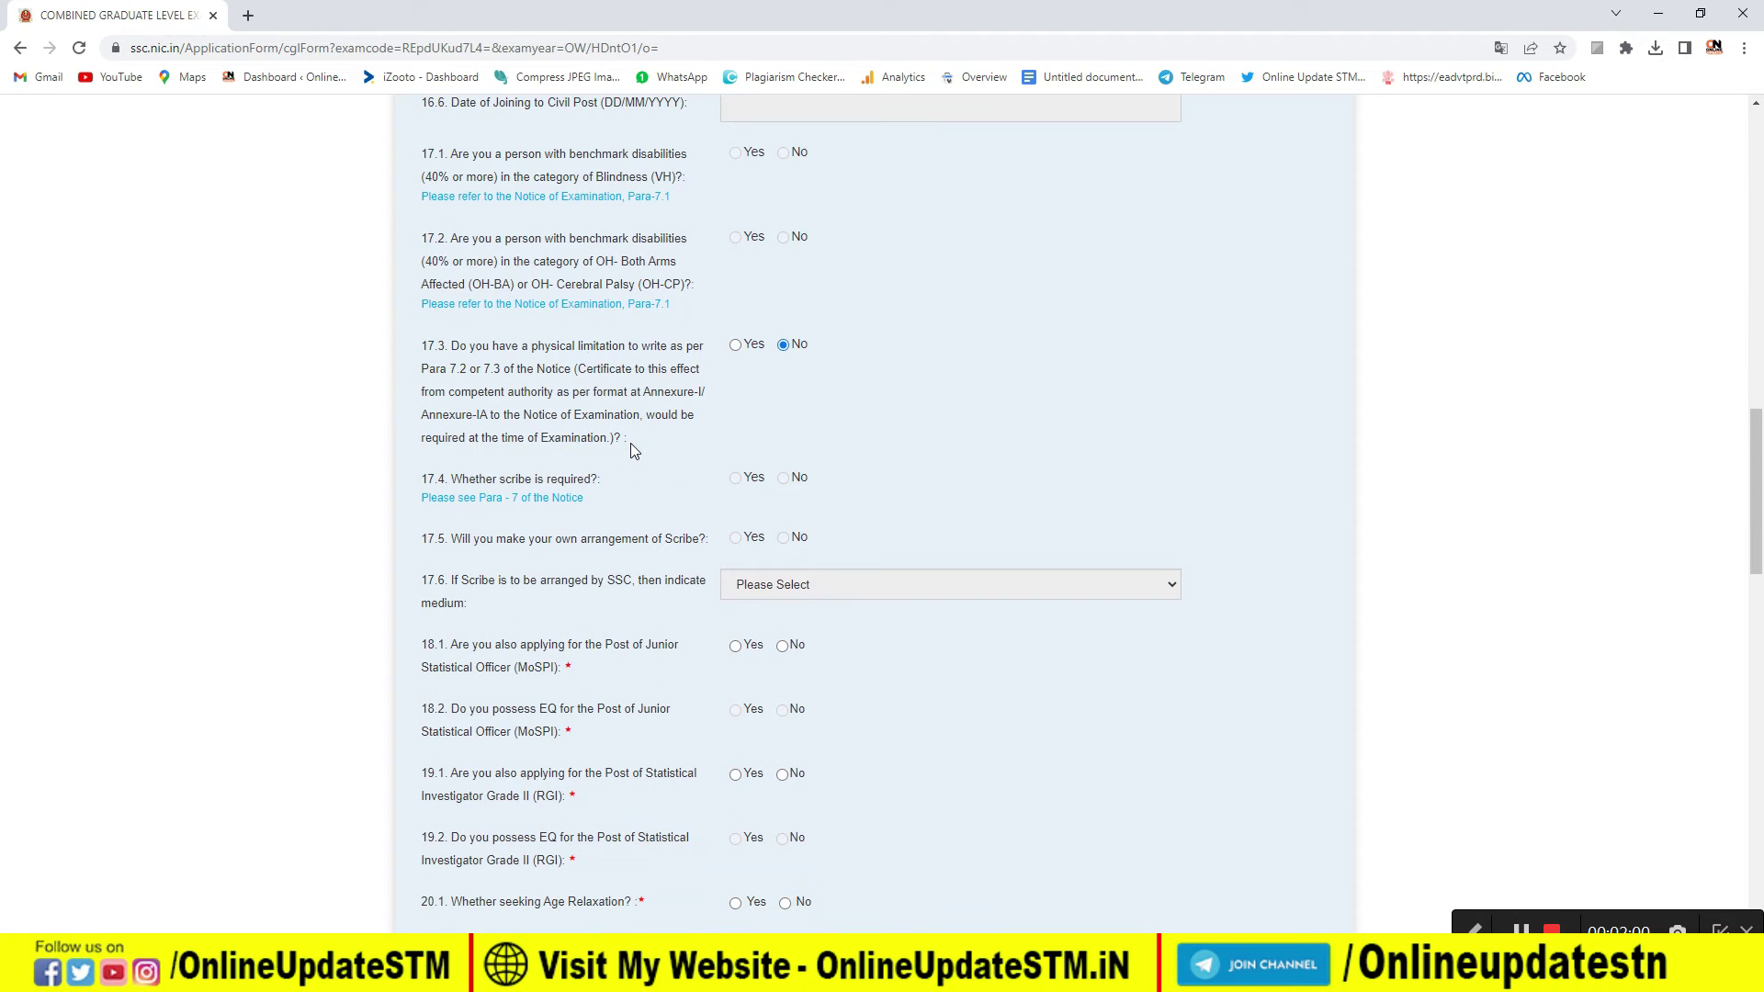
- Read the essential educational qualifications for Junior Statistical Officer in section 8.2 of the examination notice PDF
scroll(599, 432, "down", 3)
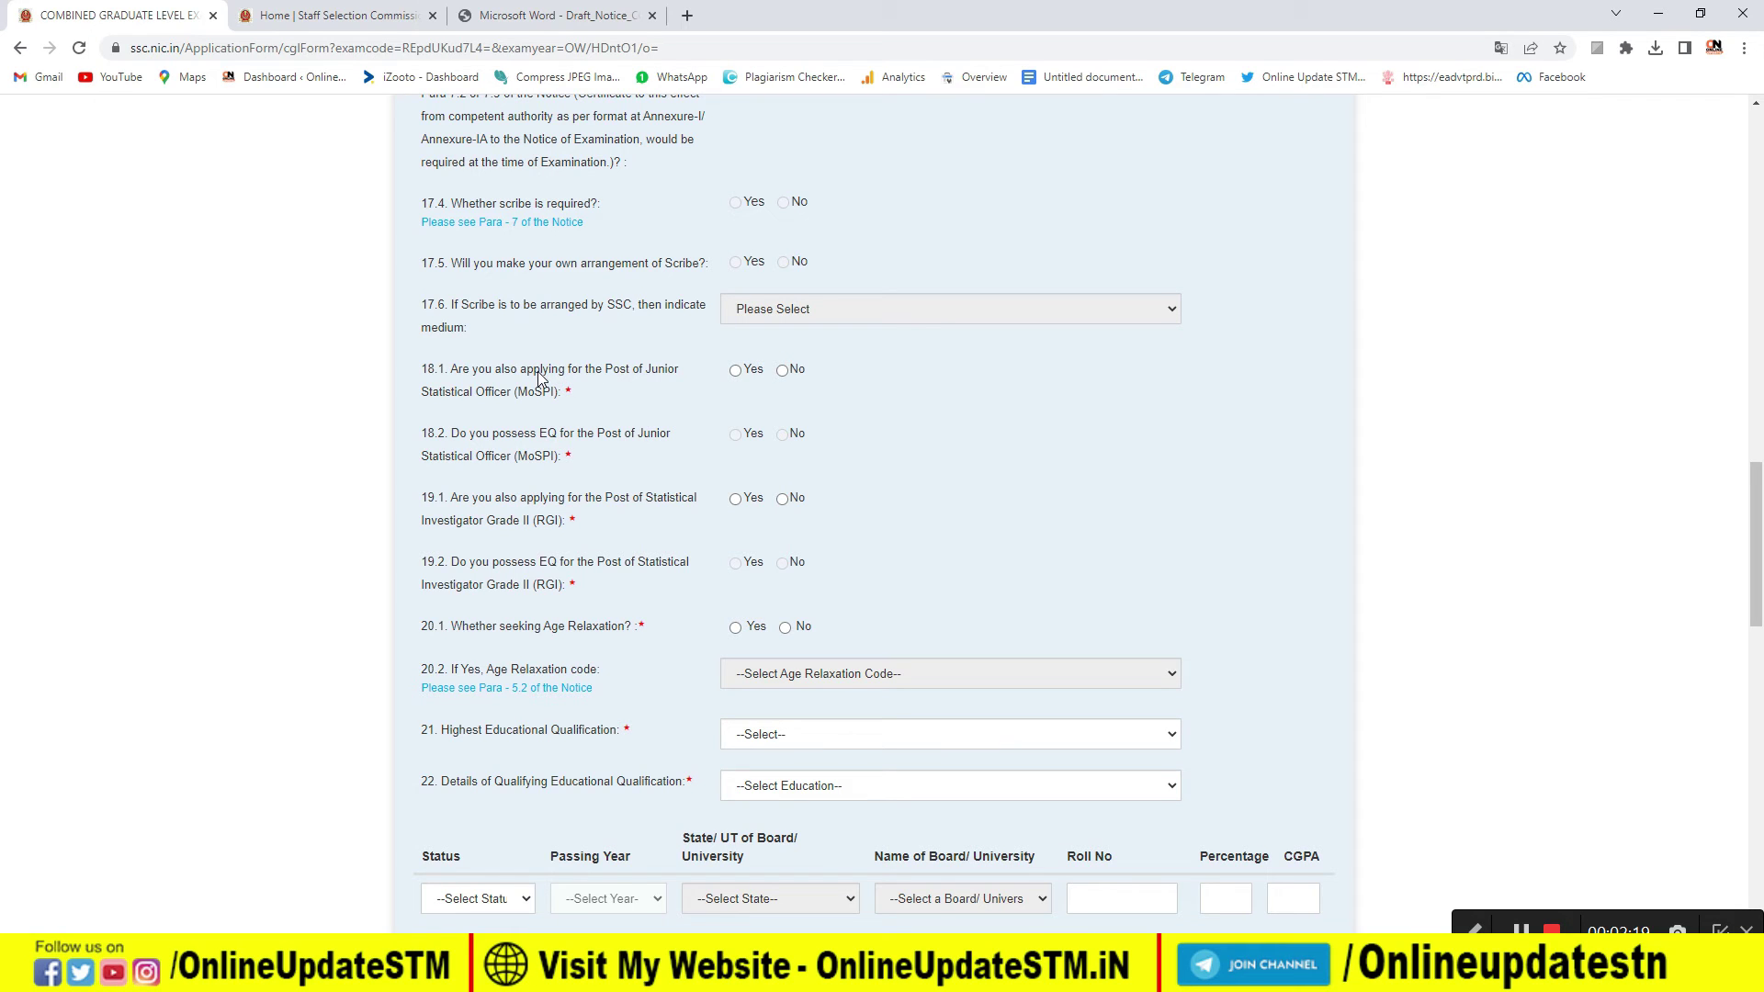
left_click(537, 11)
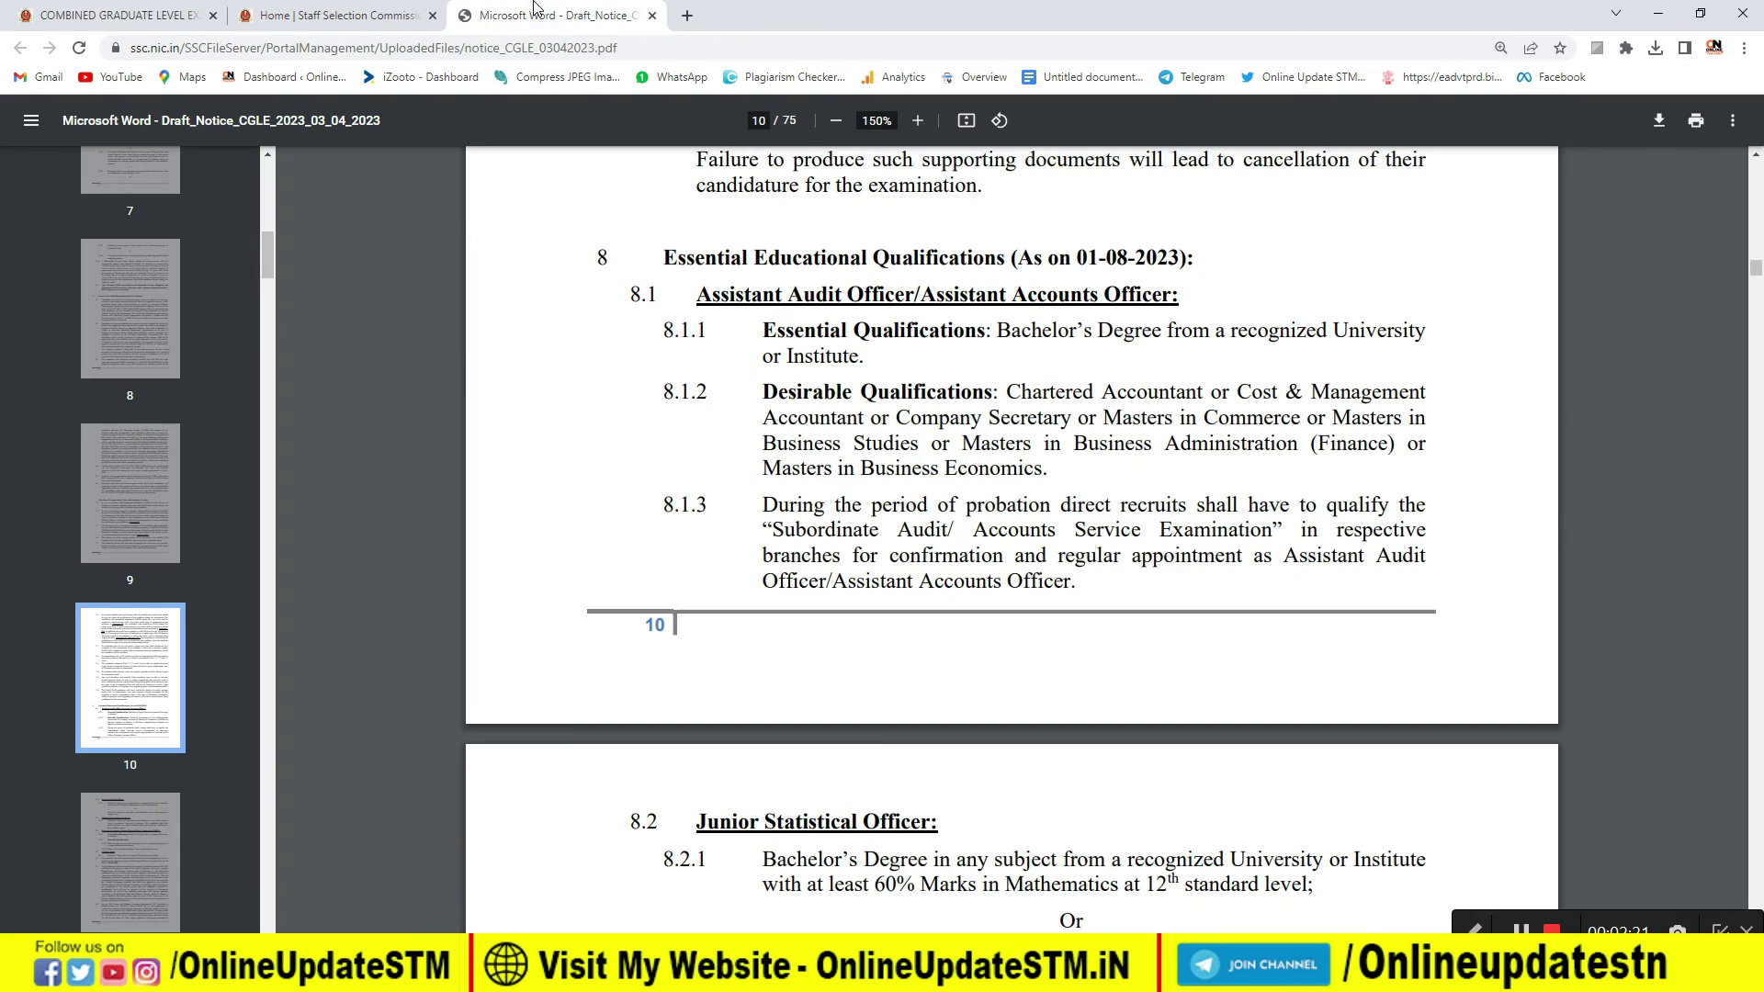
scroll(709, 317, "down", 6)
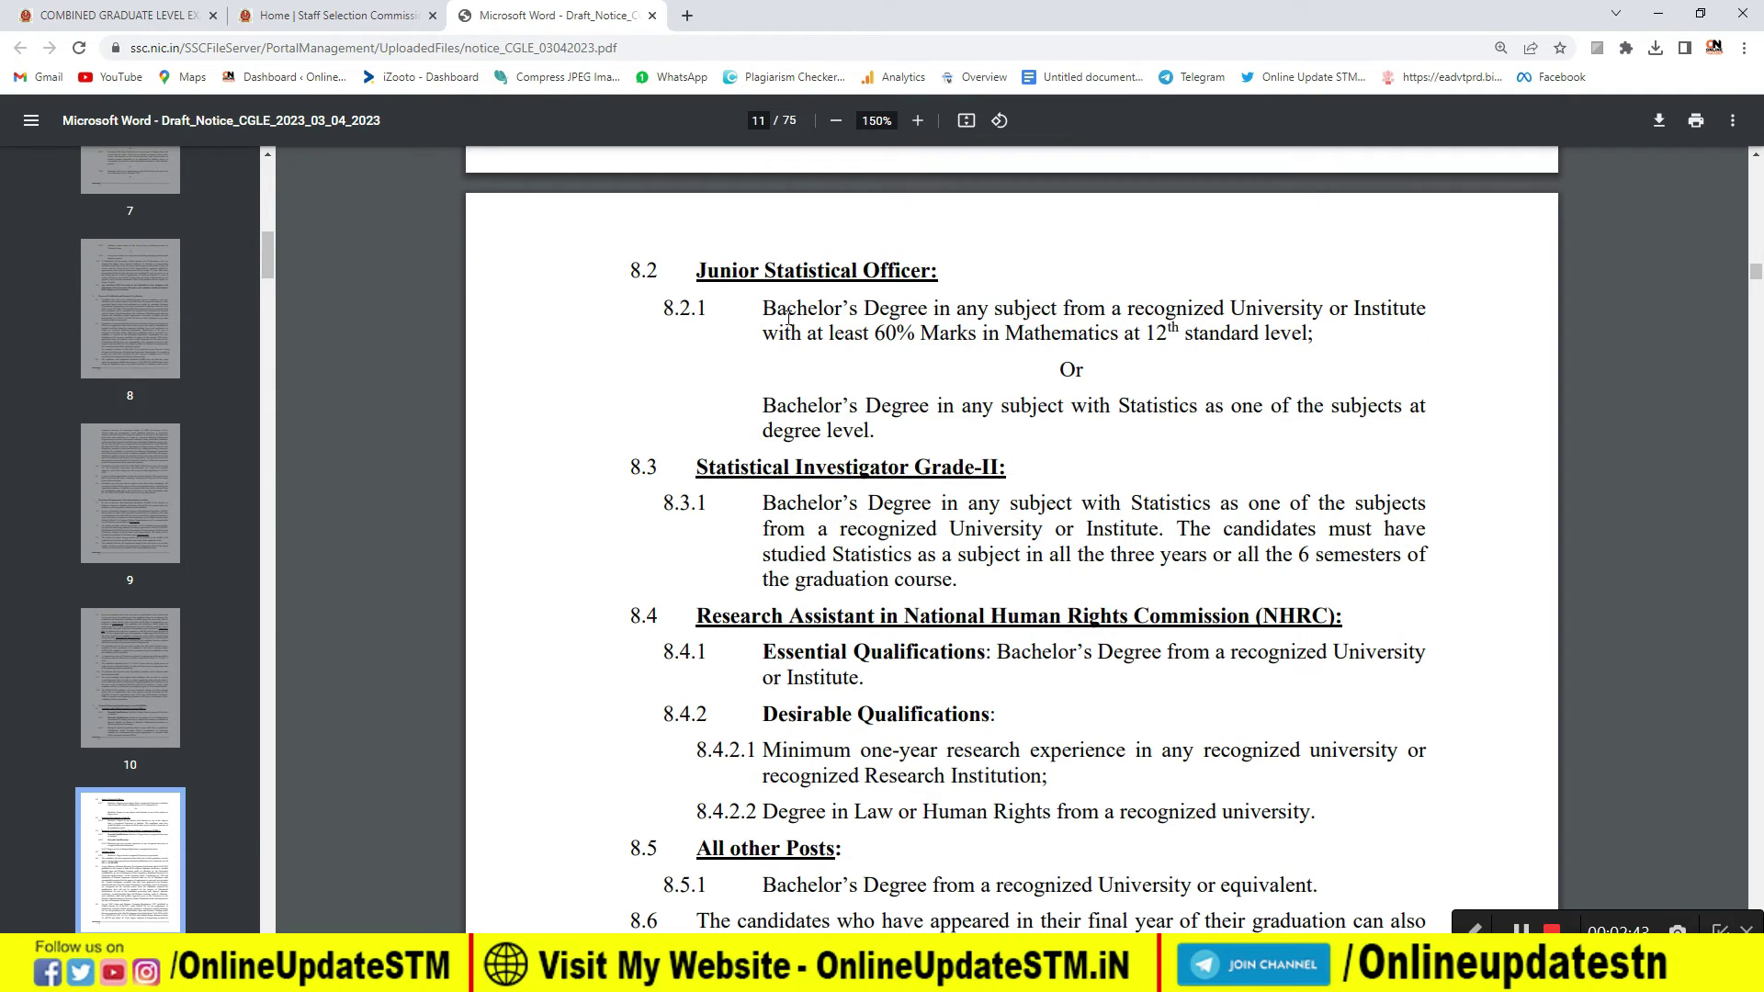
left_click_drag(770, 310, 1313, 310)
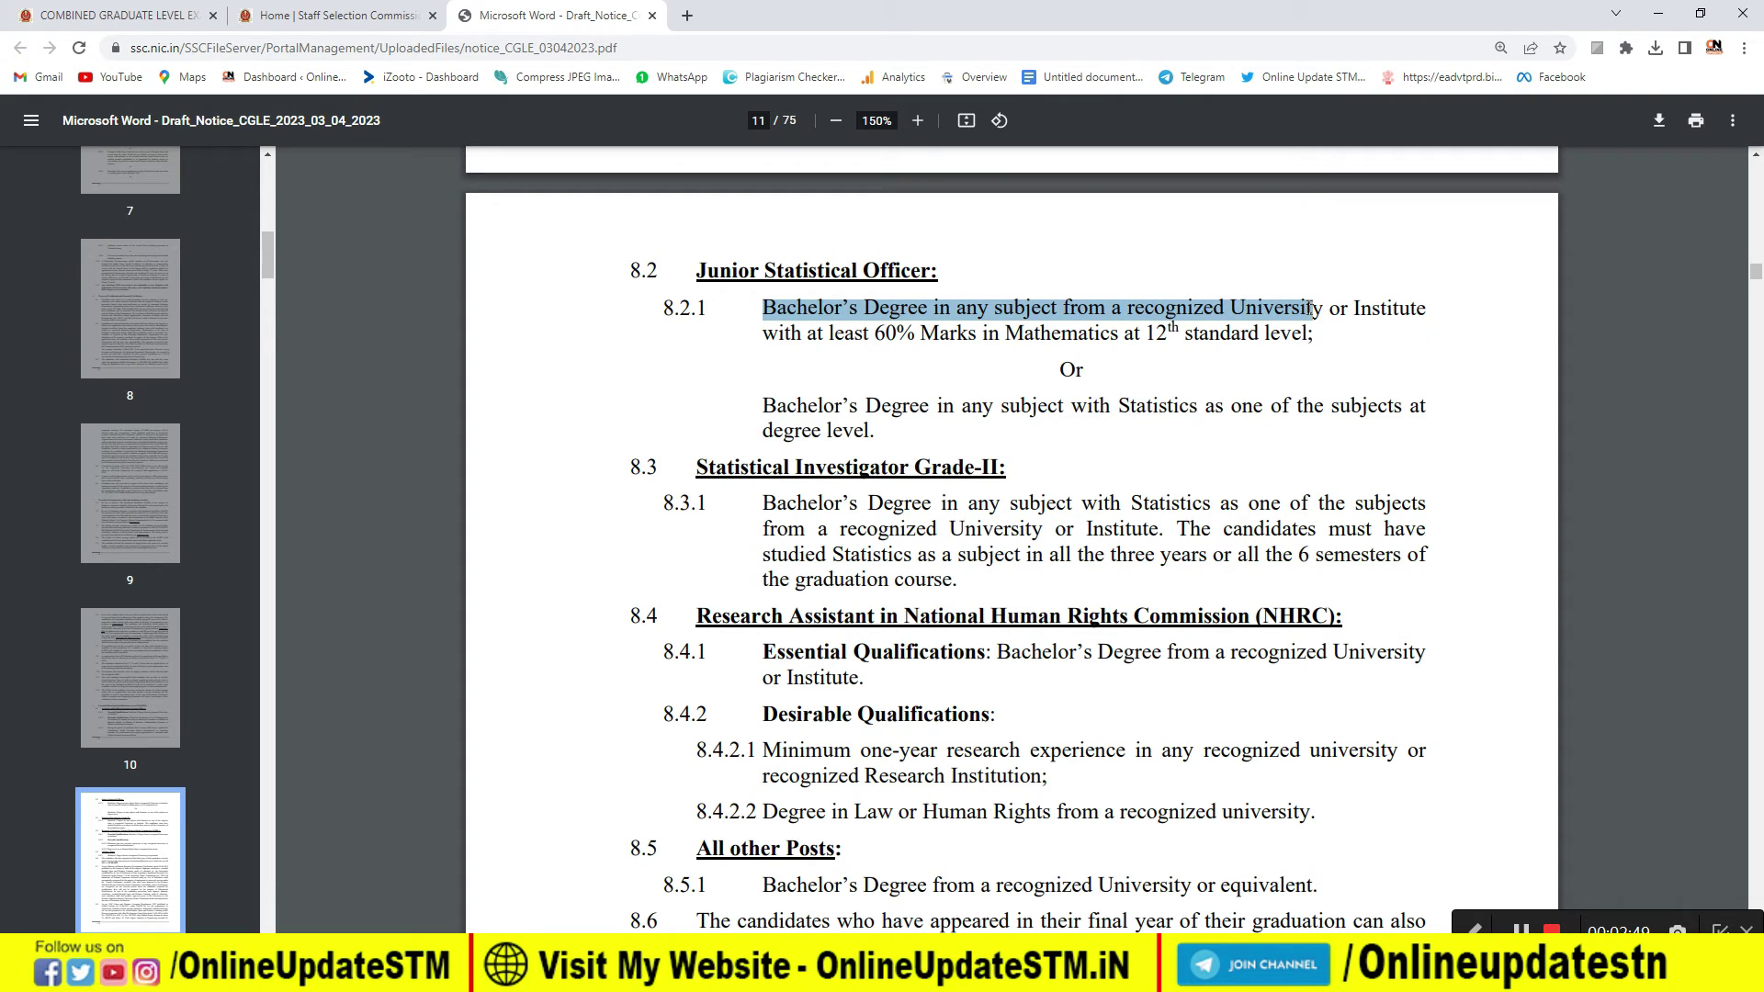
left_click(911, 315)
left_click_drag(876, 332, 1166, 340)
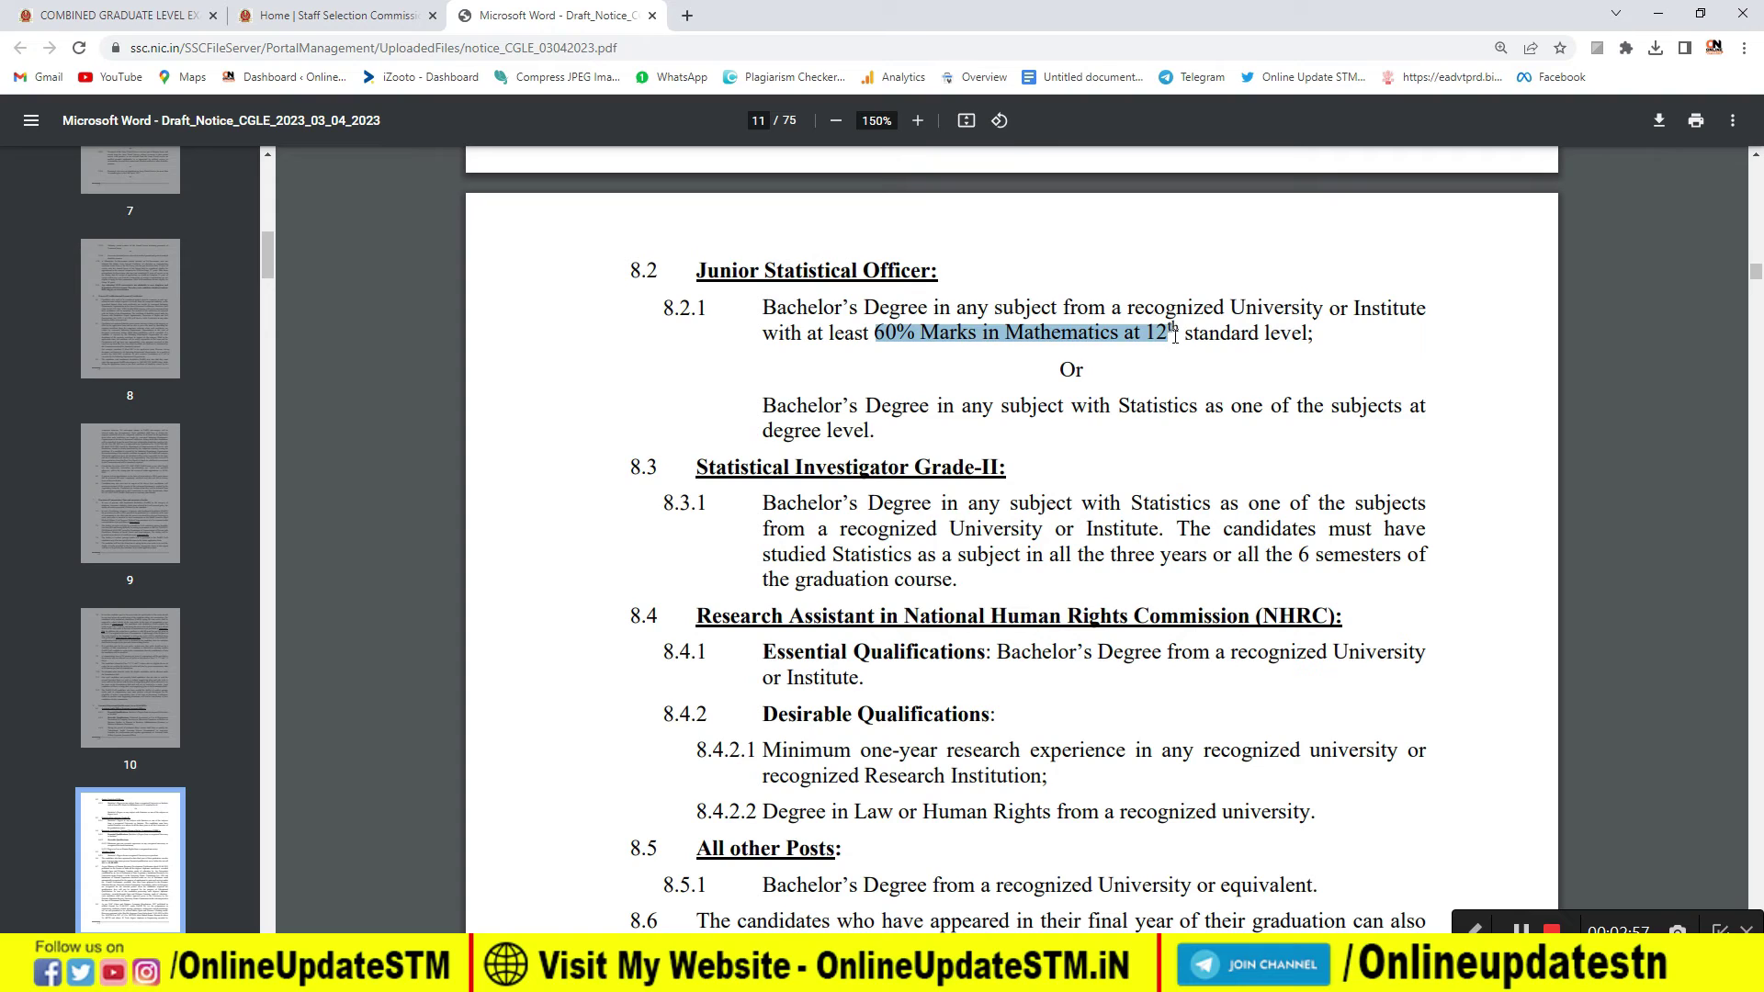
left_click(1161, 336)
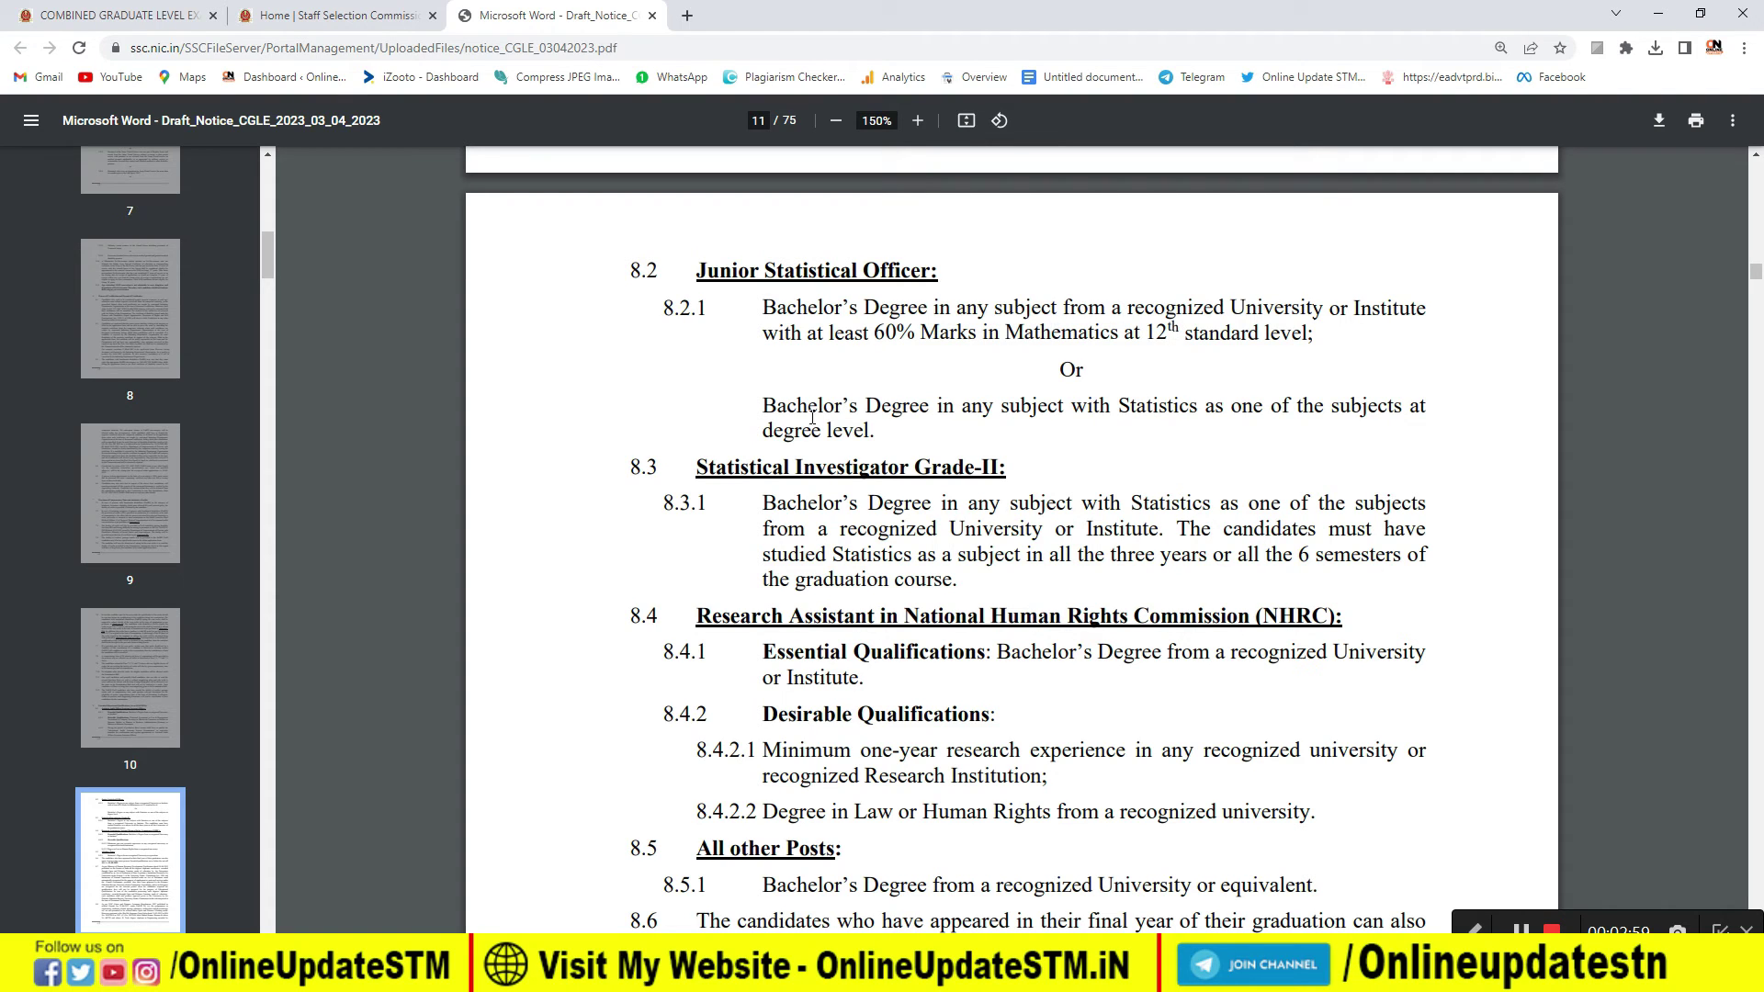
left_click_drag(766, 401, 930, 407)
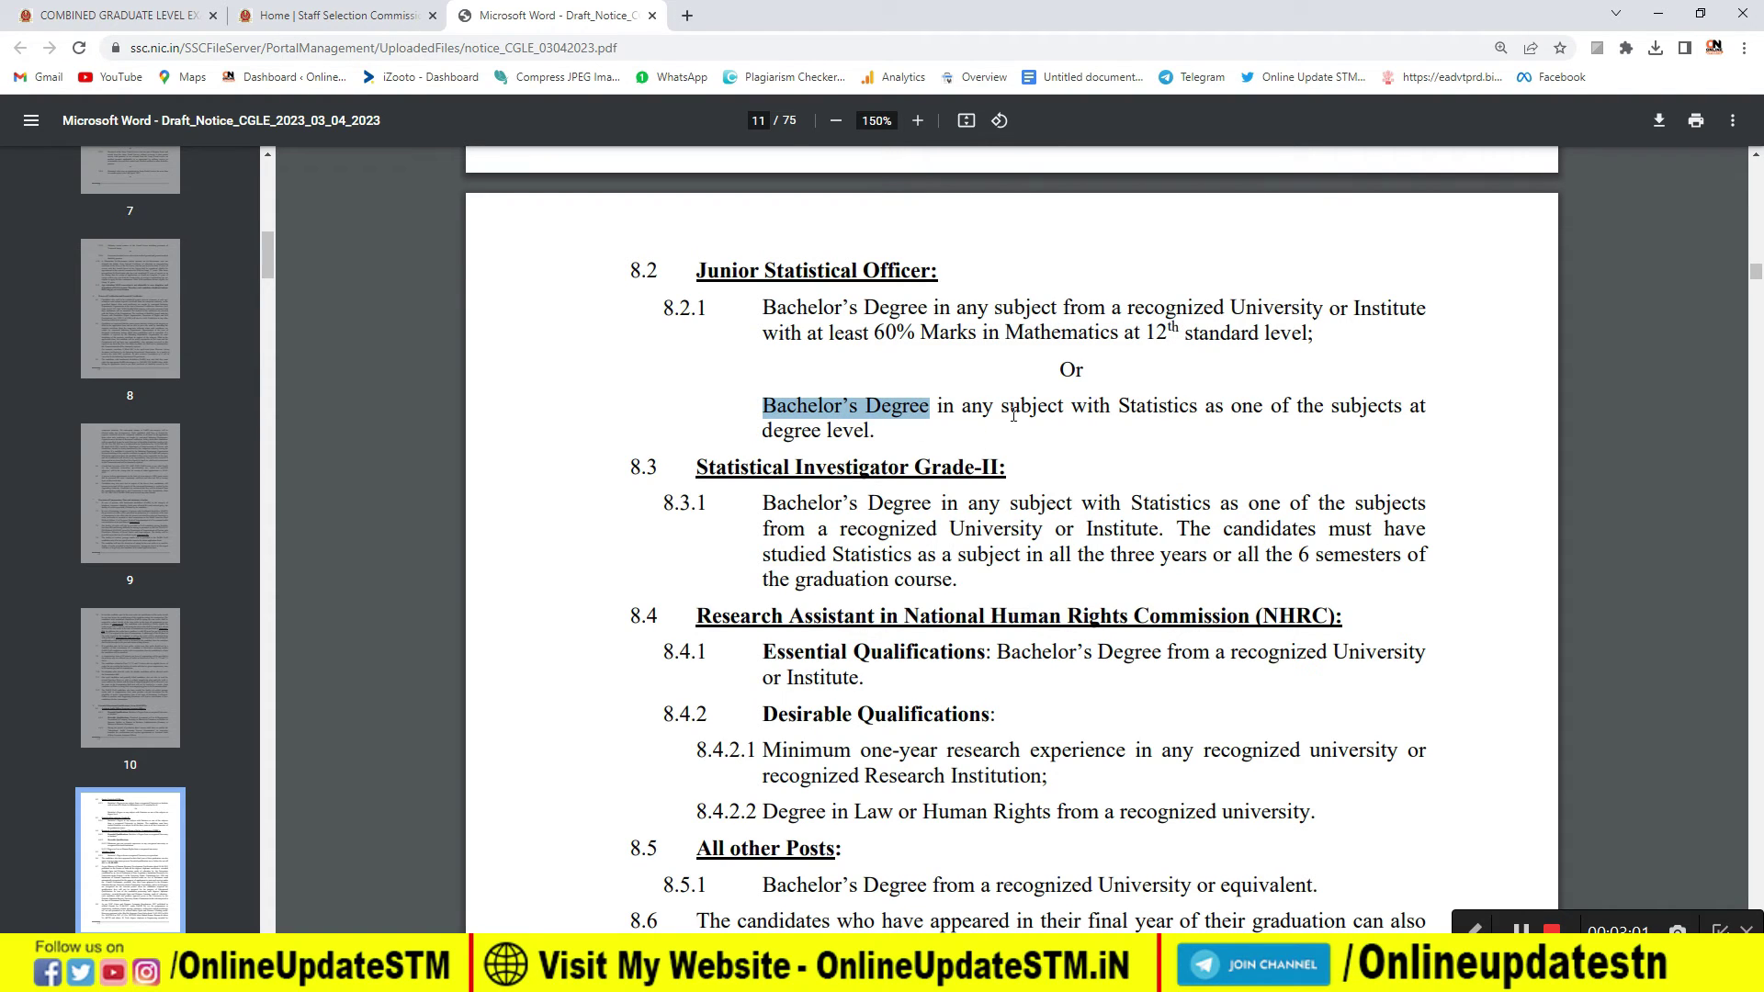
left_click(1014, 415)
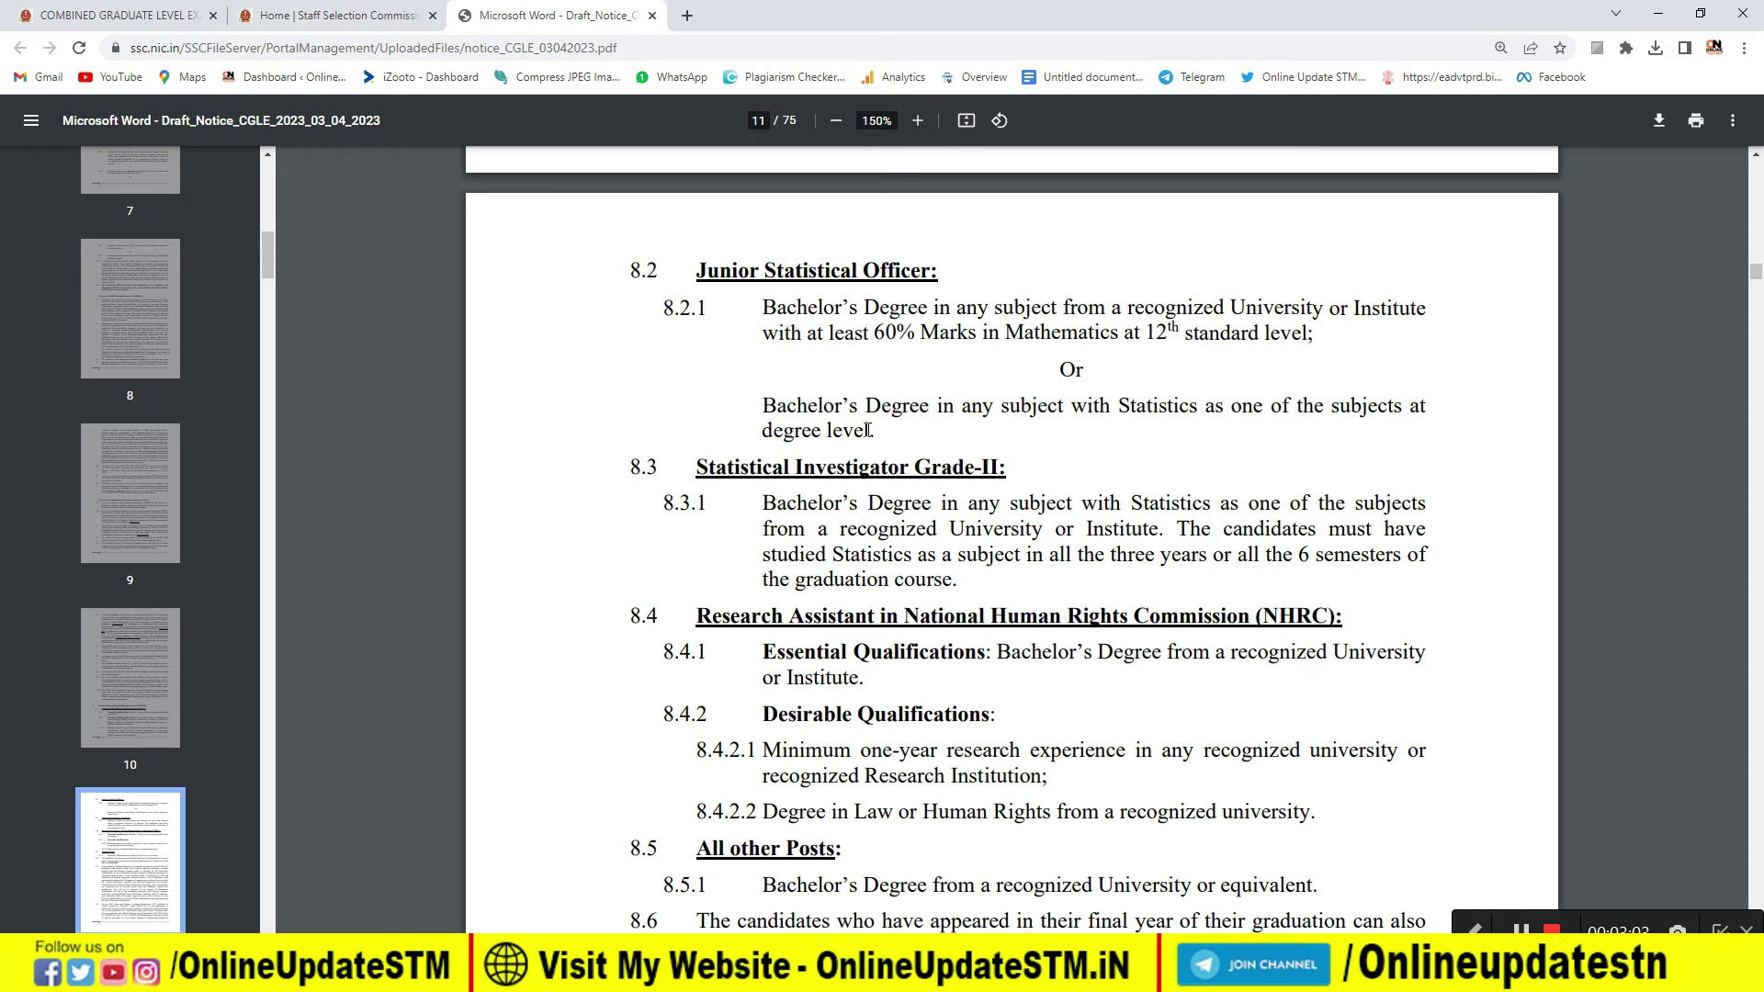
- Return to the application form and answer No to question 18.1 about applying for Junior Statistical Officer (MoSPI)
left_click(331, 15)
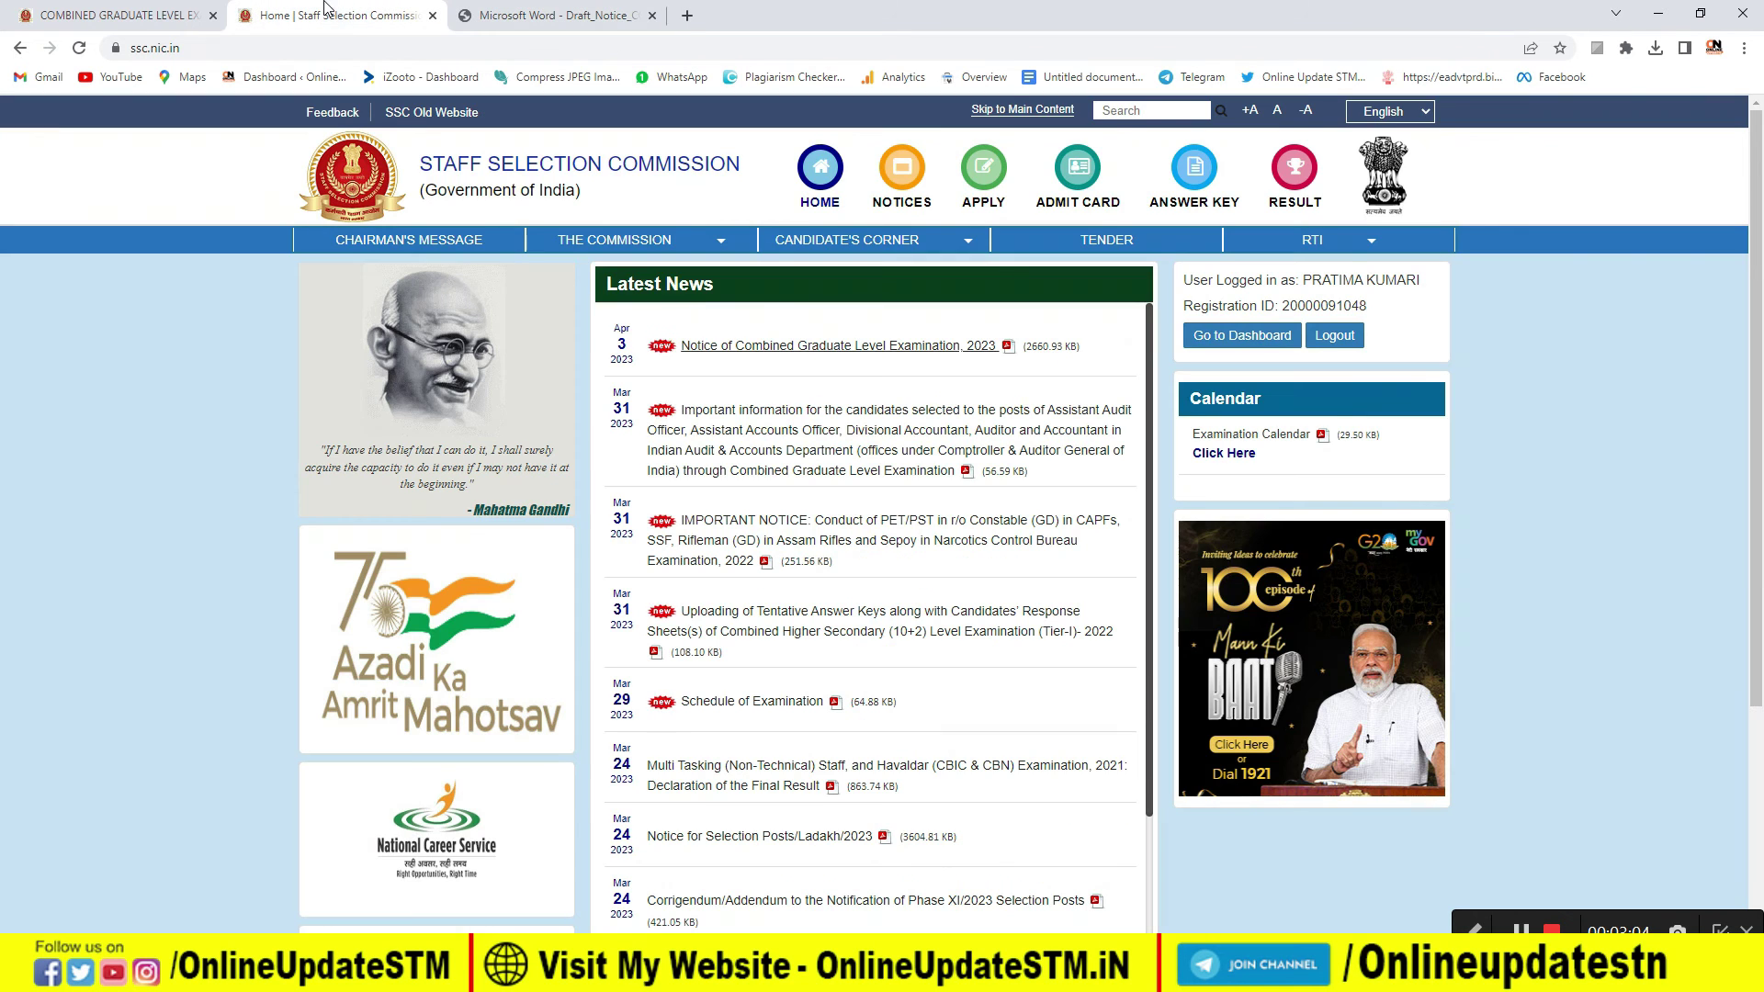
left_click(89, 9)
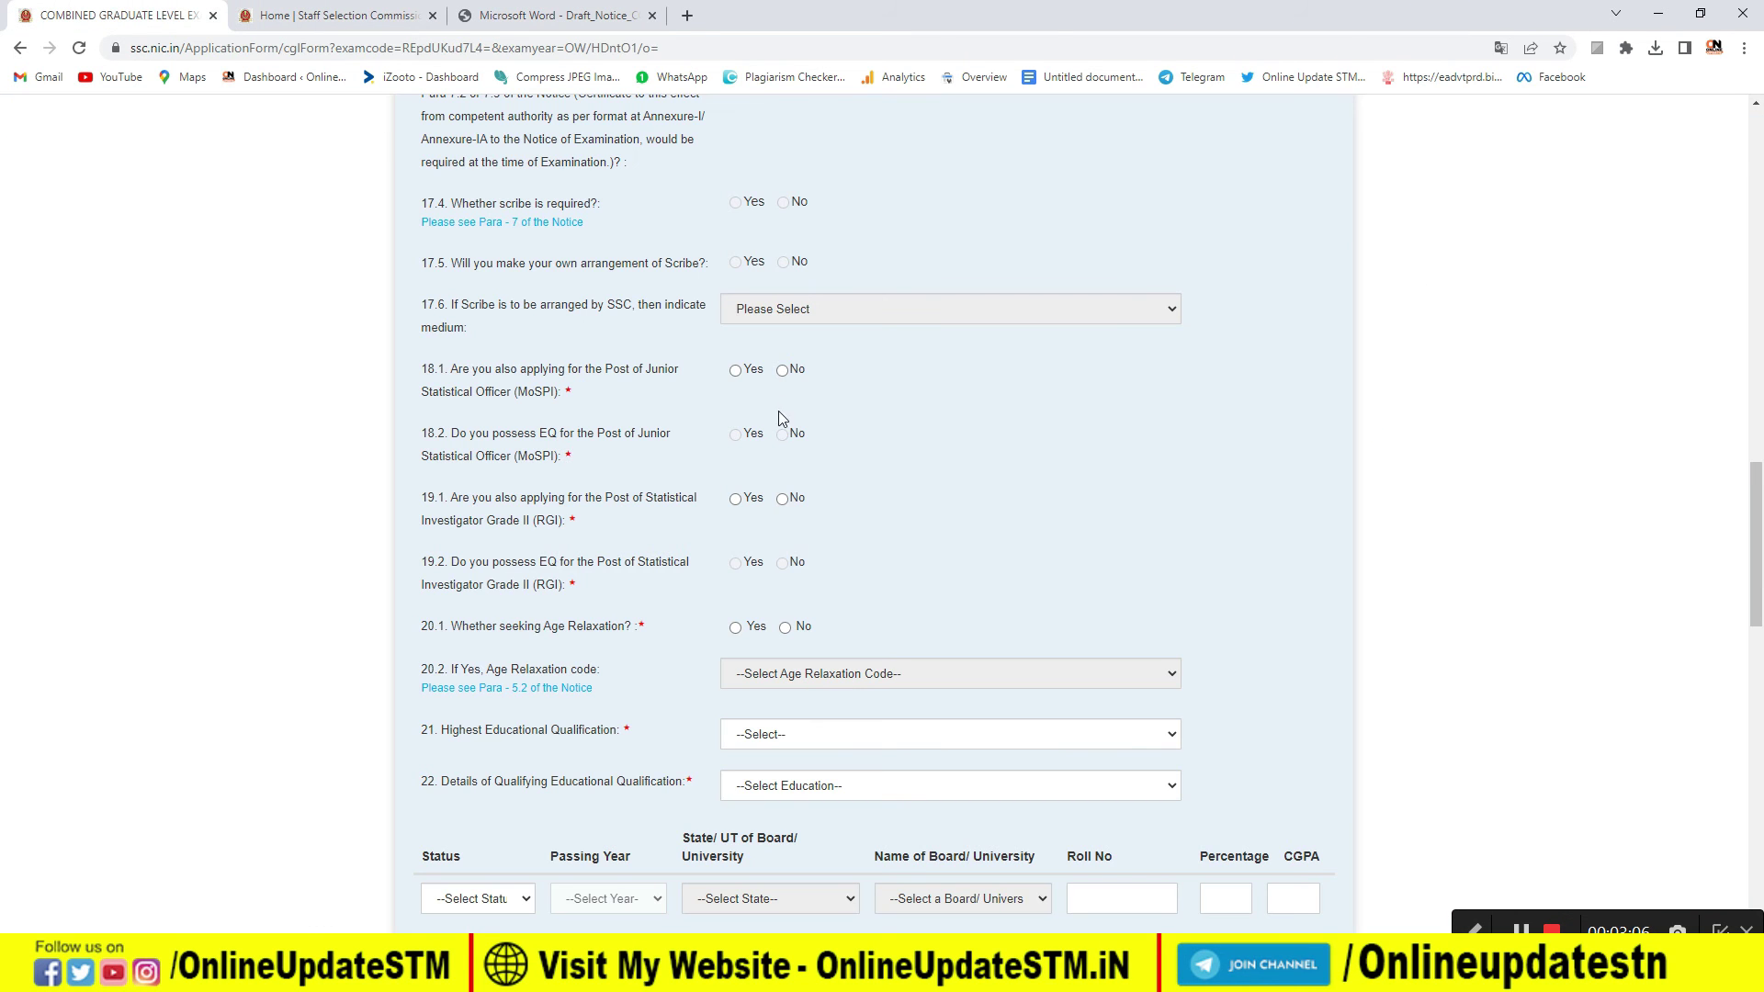
left_click(735, 371)
left_click(779, 372)
- Read the essential qualifications for Statistical Investigator Grade-II in section 8.3 of the examination notice PDF
scroll(794, 441, "down", 1)
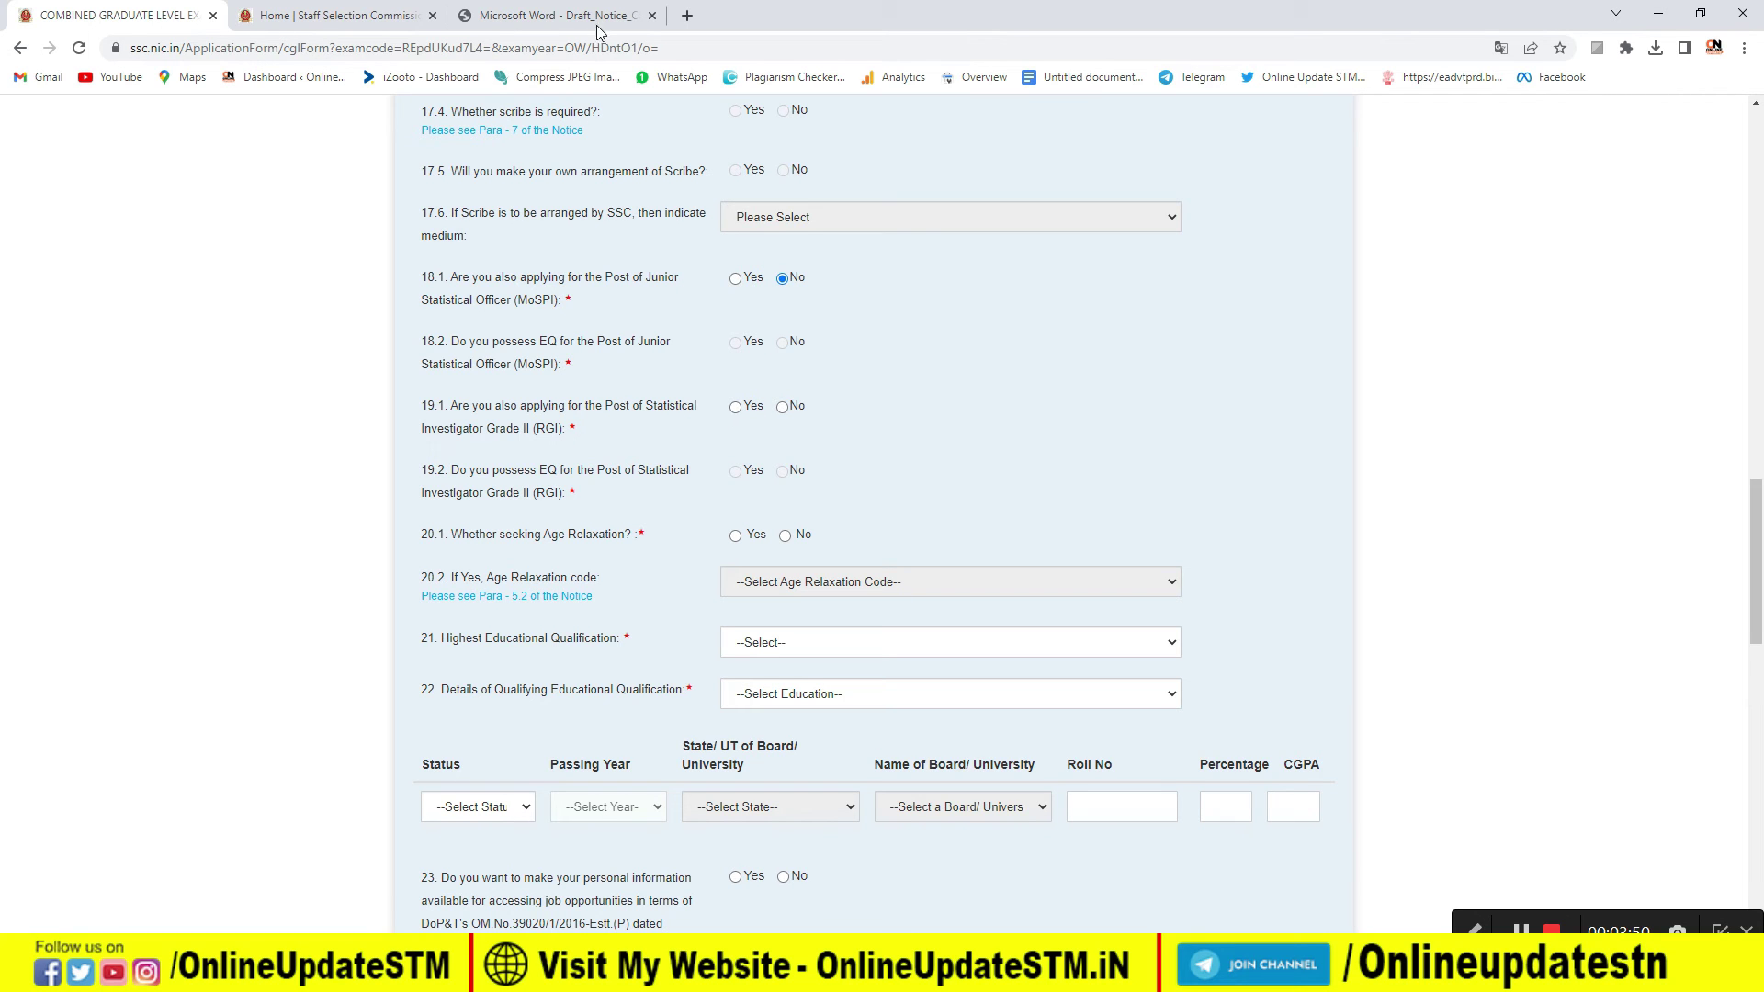
left_click(551, 15)
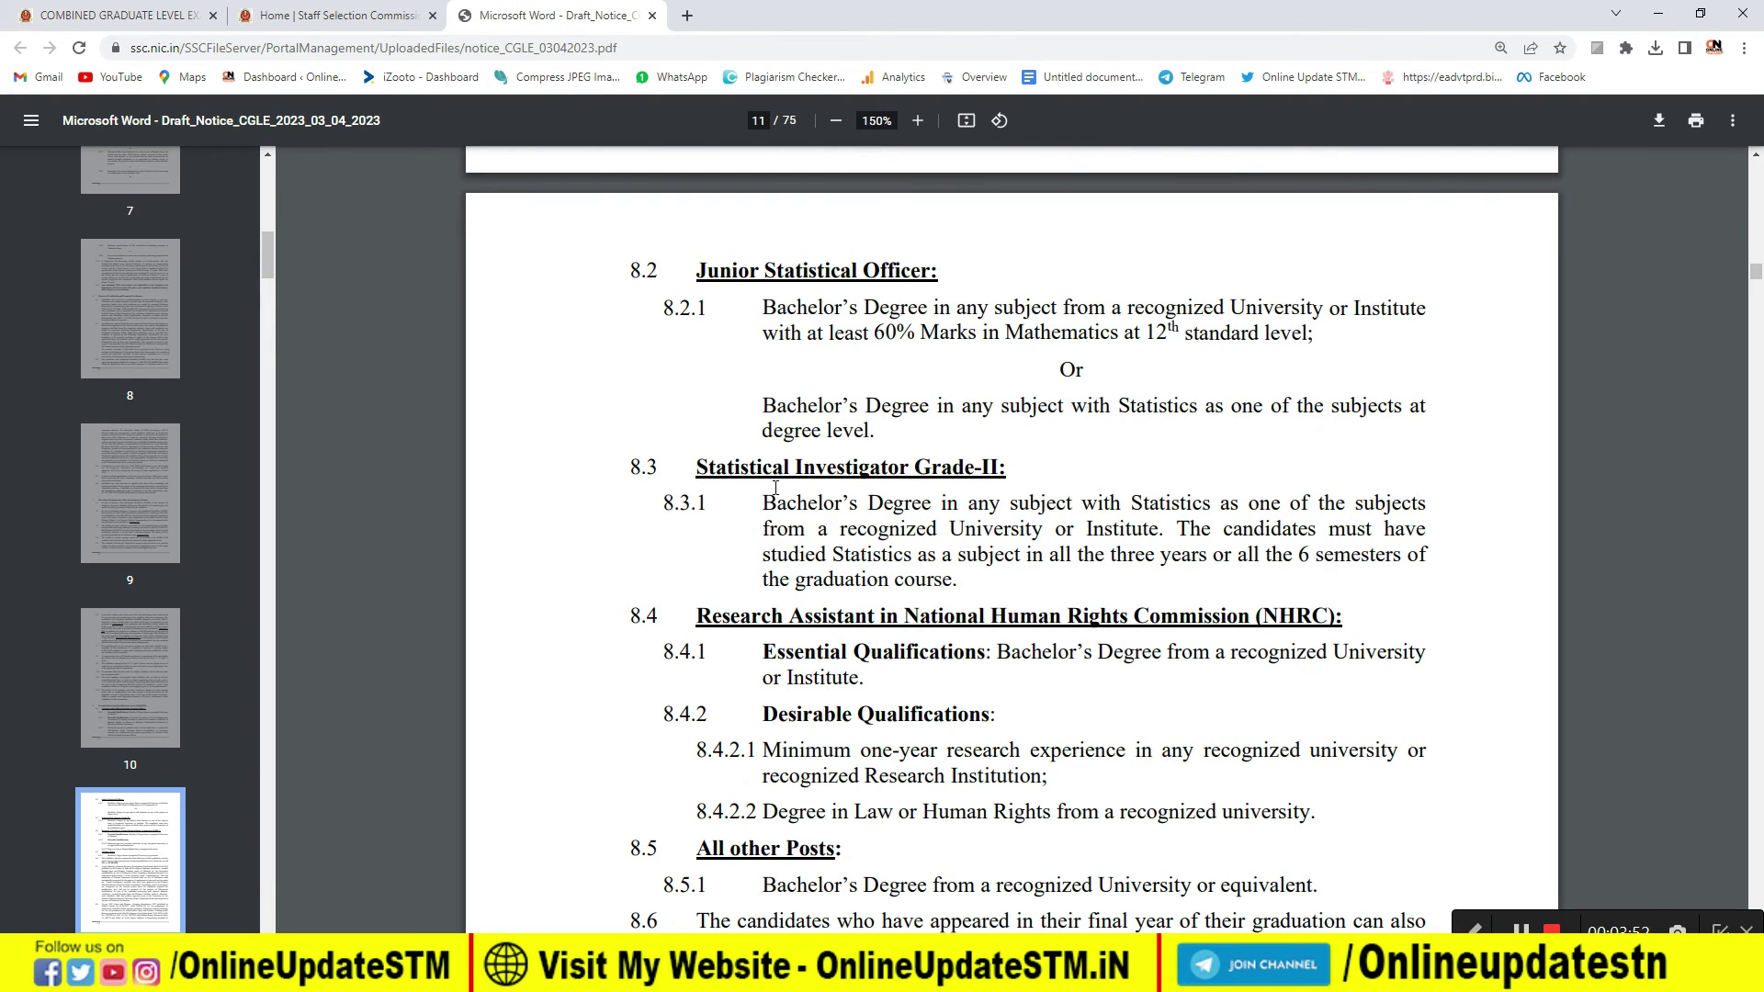
left_click_drag(890, 487, 1015, 561)
left_click(1029, 570)
- Return to the application form and answer No to questions 19.1 about Statistical Investigator Grade II (RGI) and 20.1 about age relaxation
left_click(156, 11)
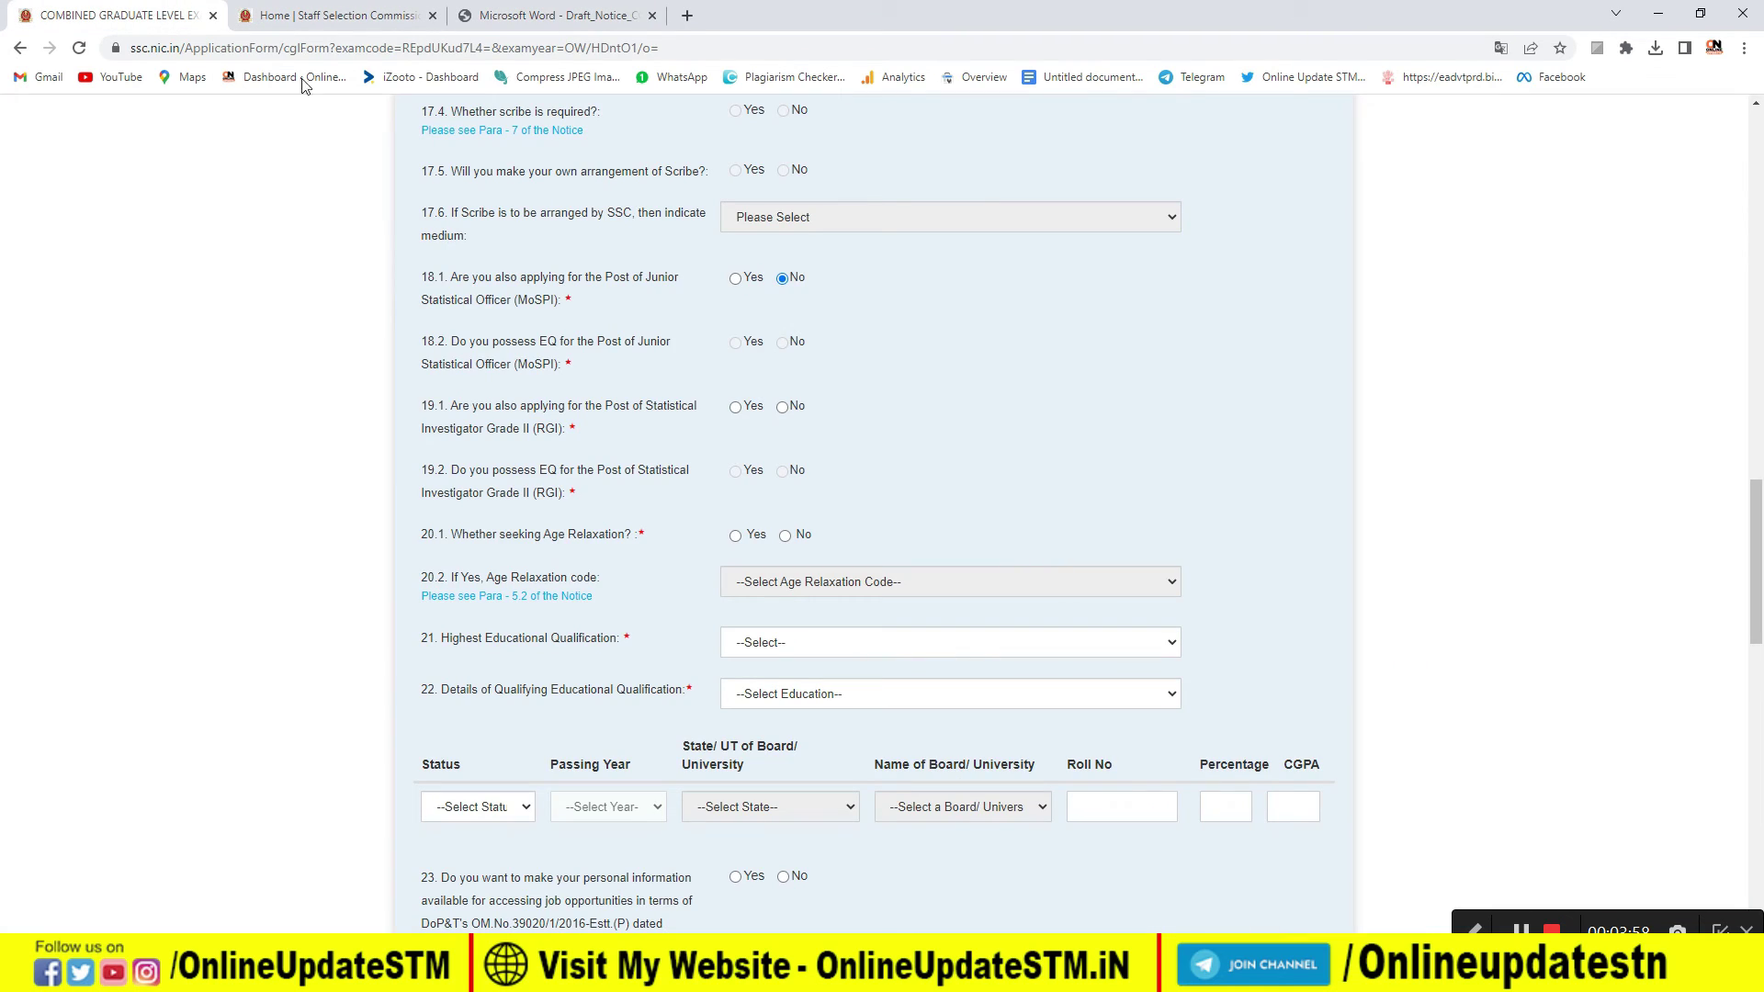
left_click(784, 409)
scroll(812, 473, "down", 1)
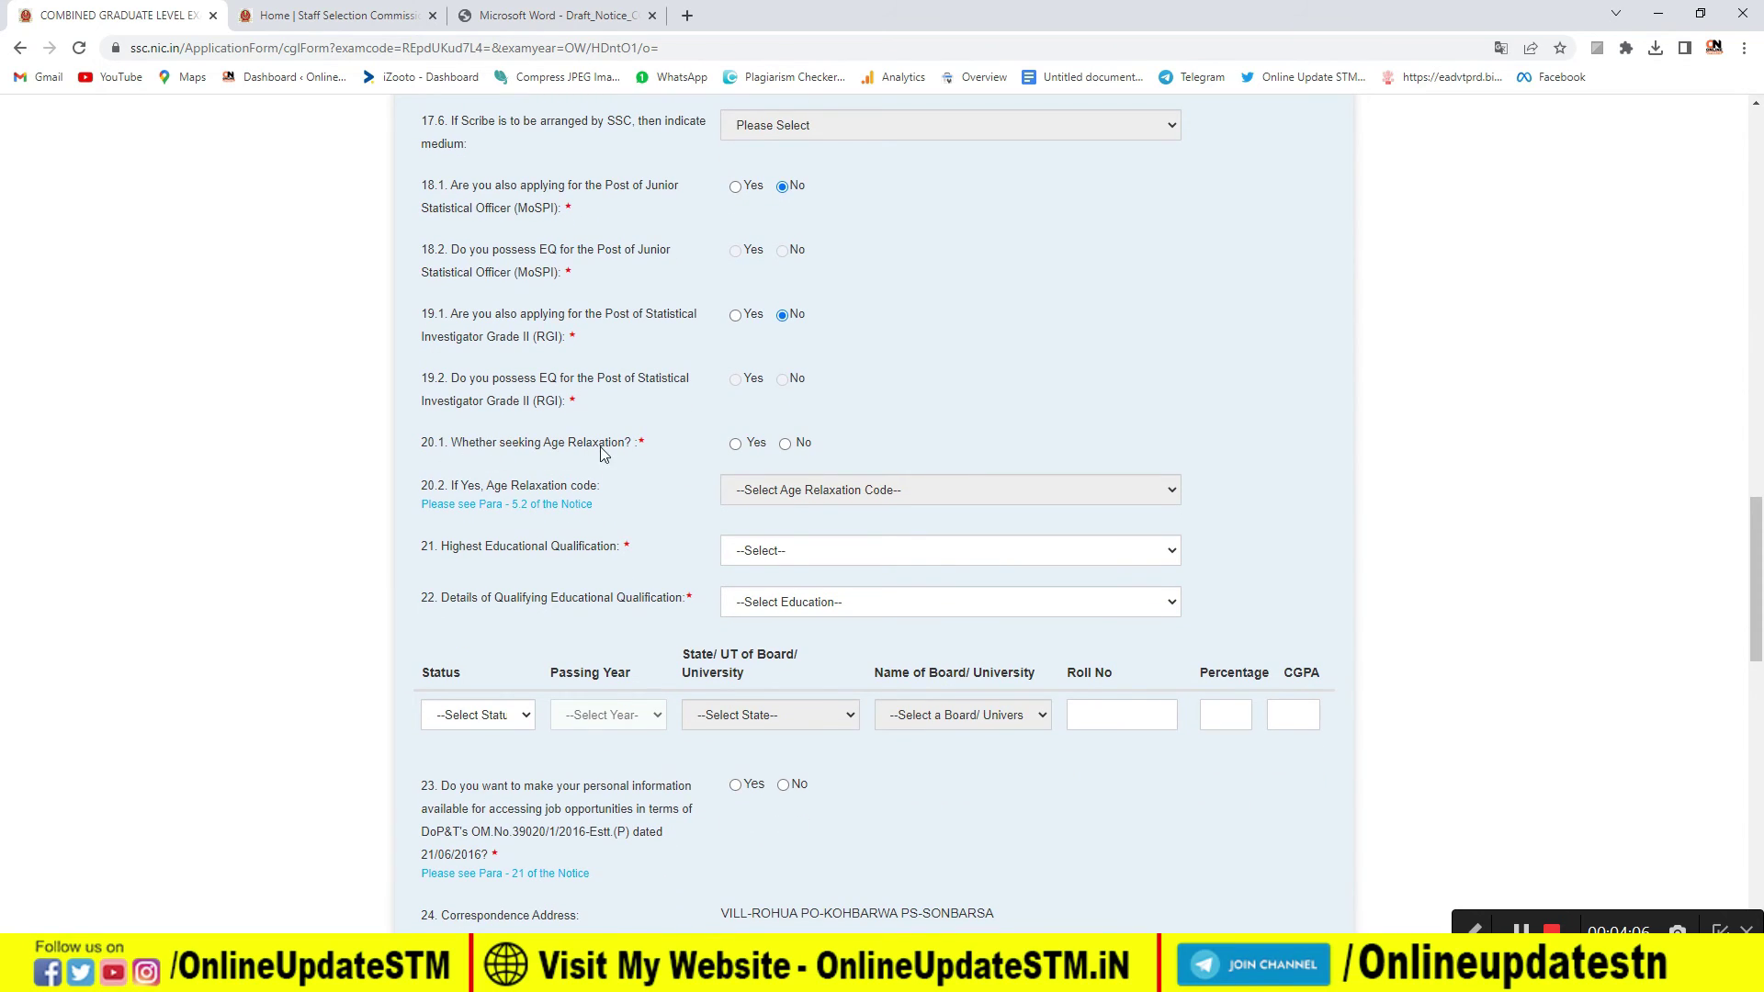
left_click(735, 447)
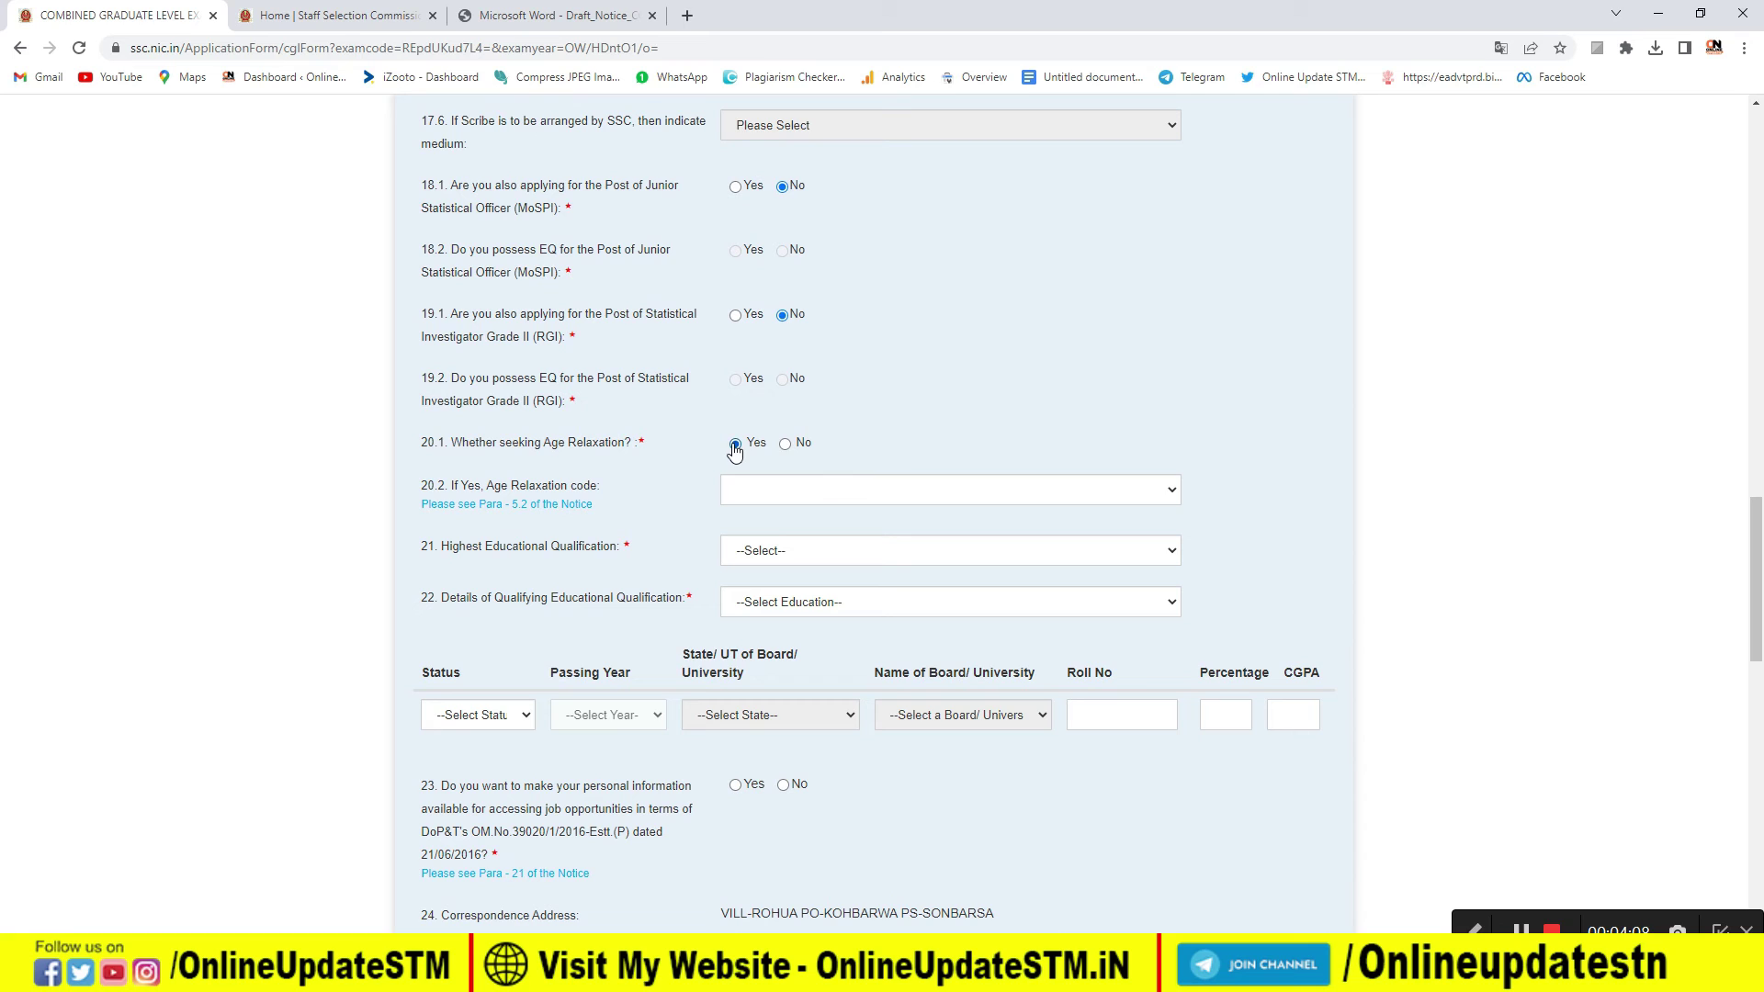
left_click(784, 445)
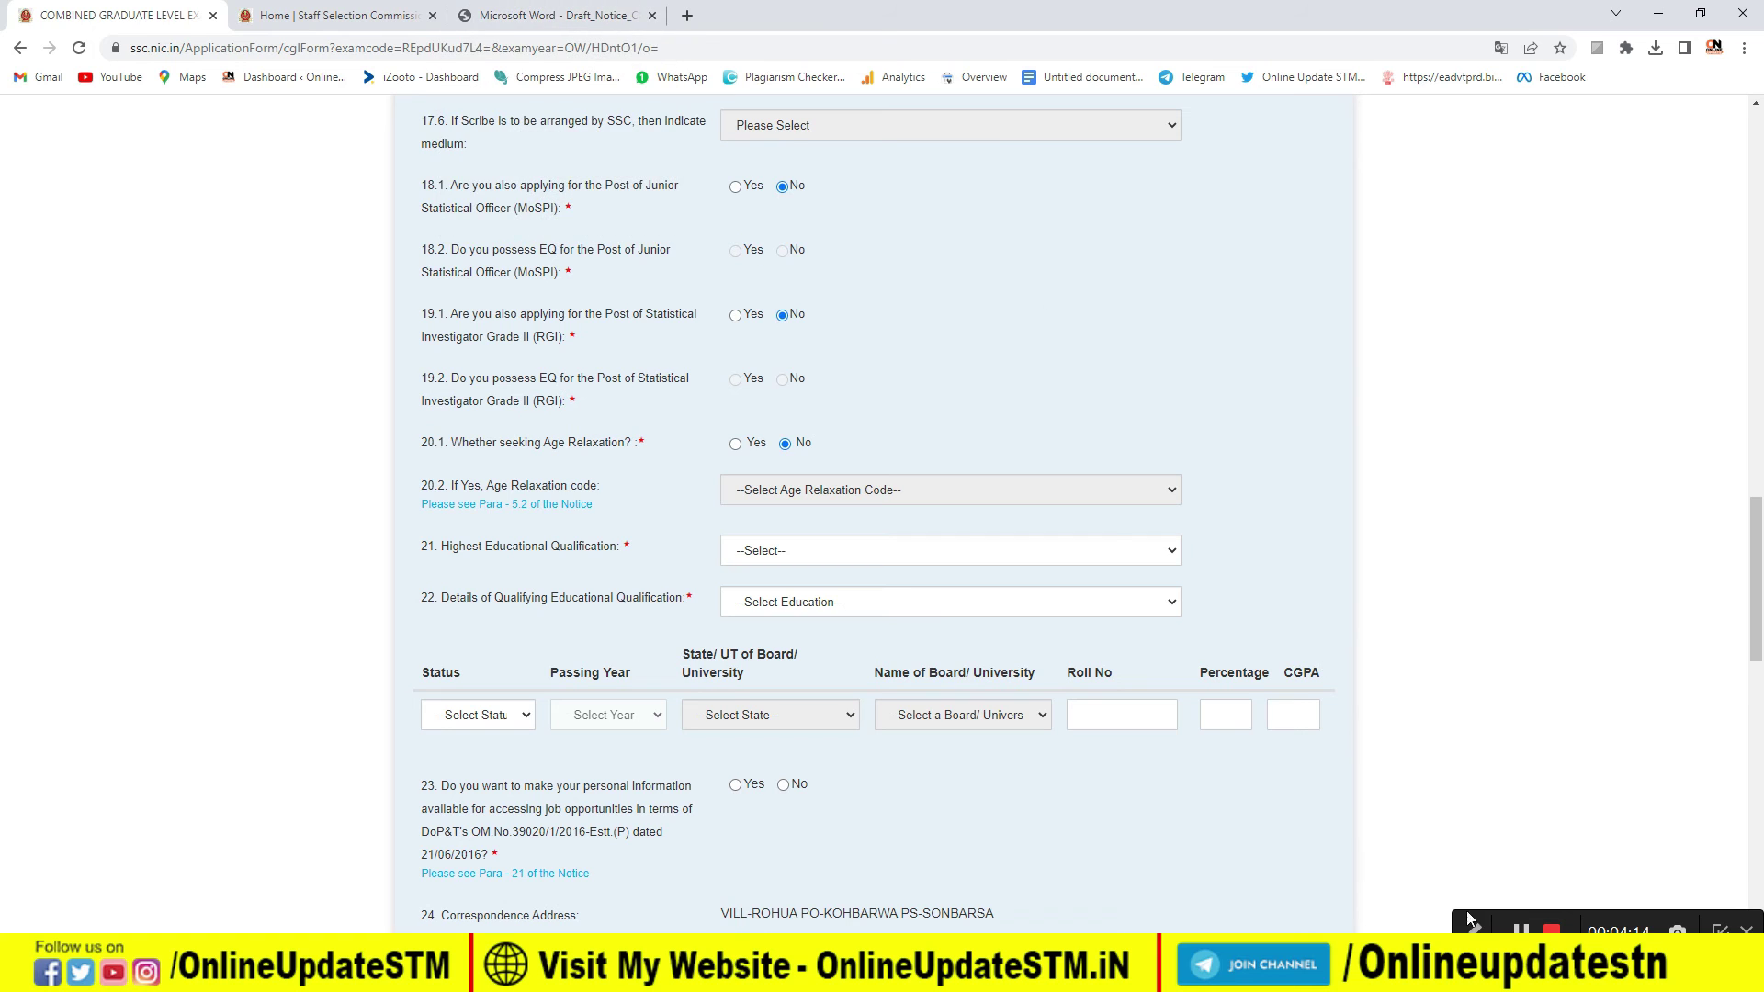
- Read the age limits in section 5.1 and the age-relaxation category codes in section 5.2 of the notice PDF
key("ctrl+3")
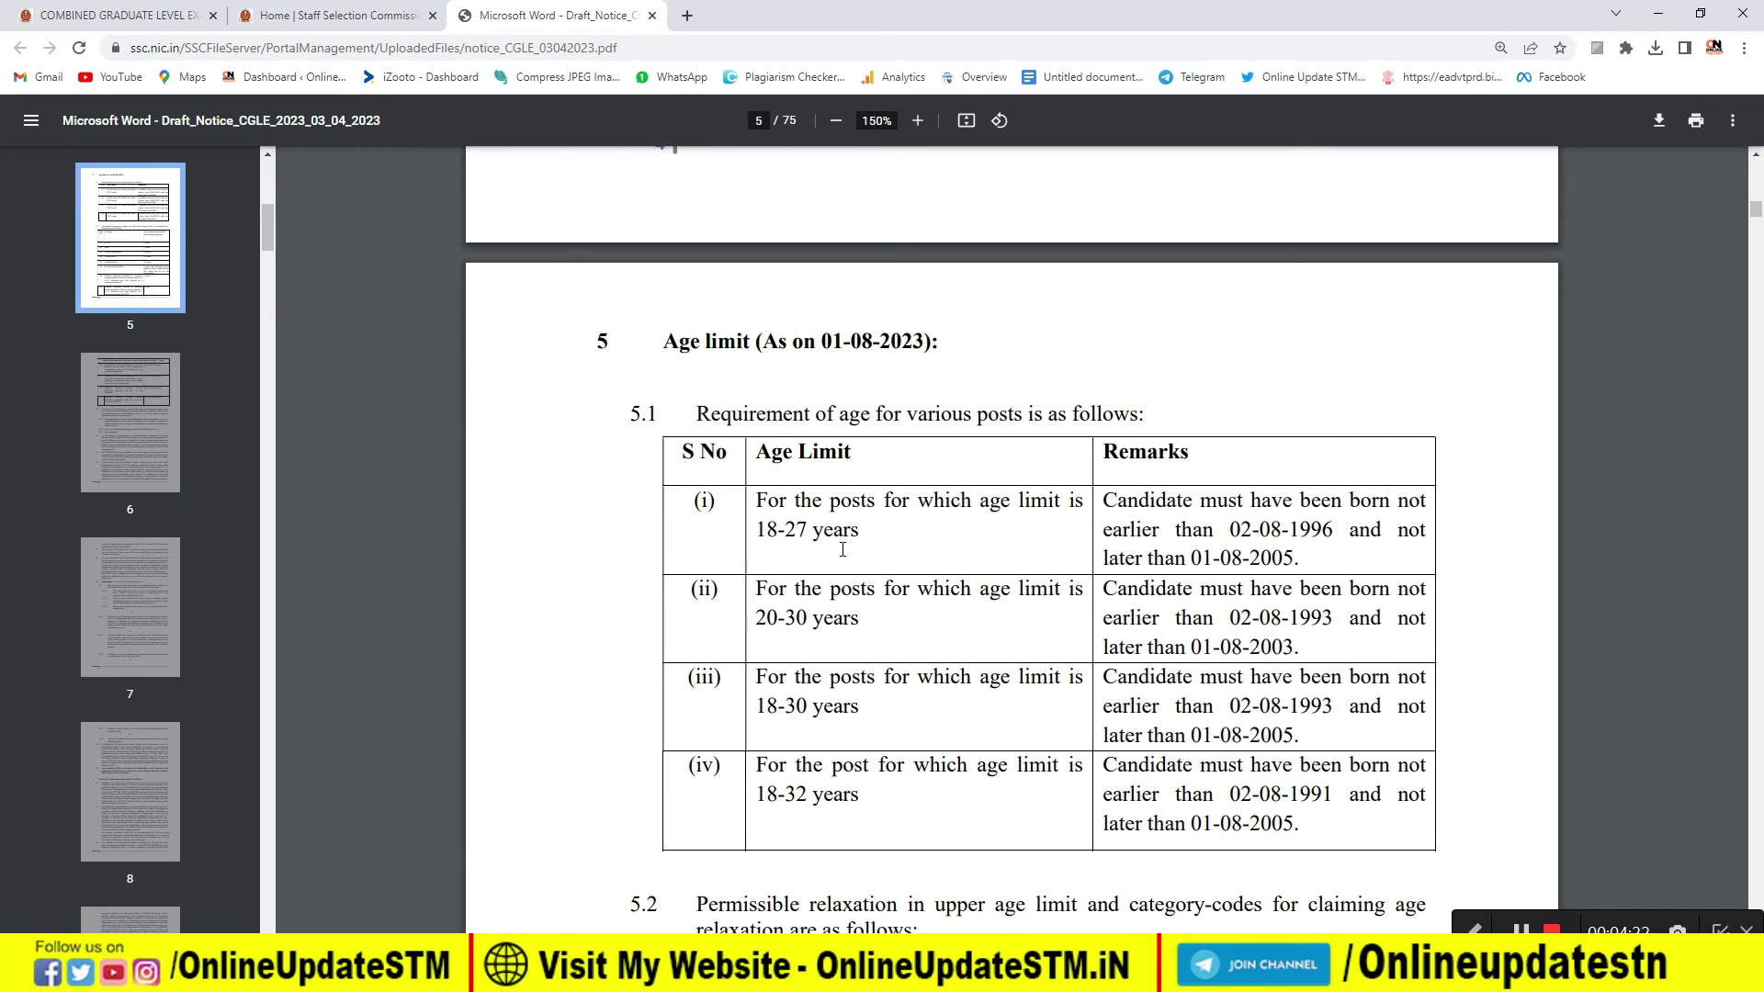
scroll(842, 549, "down", 5)
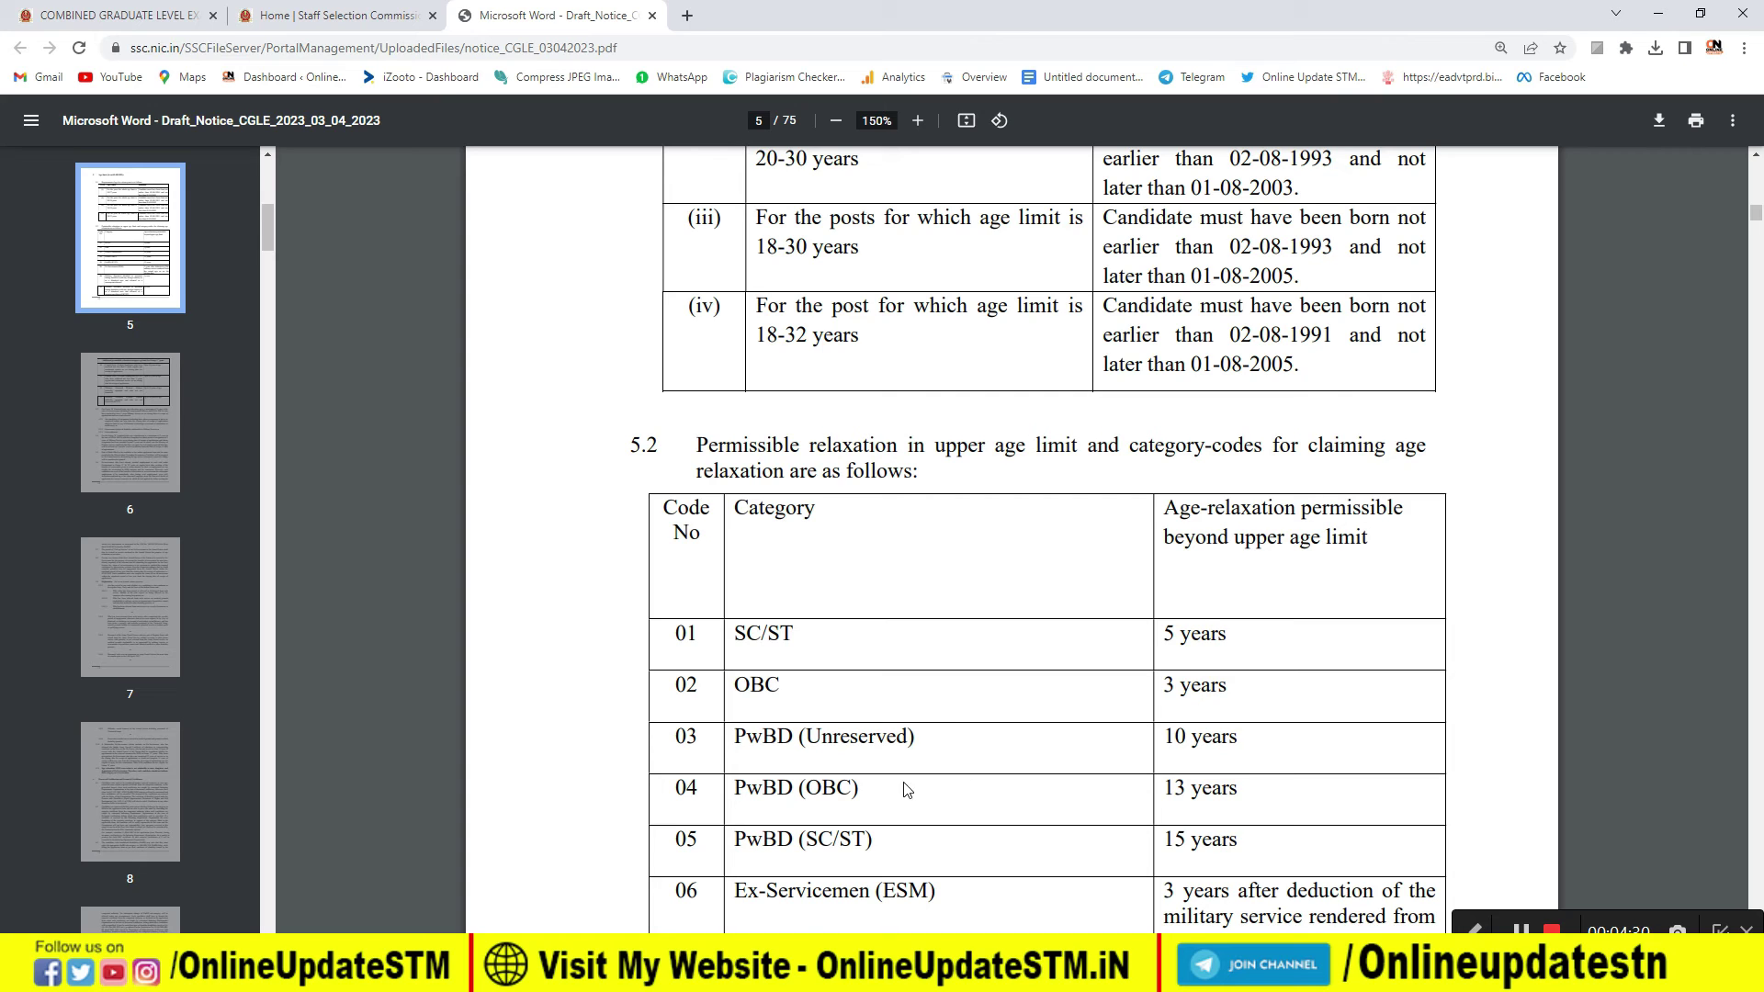
scroll(889, 688, "down", 1)
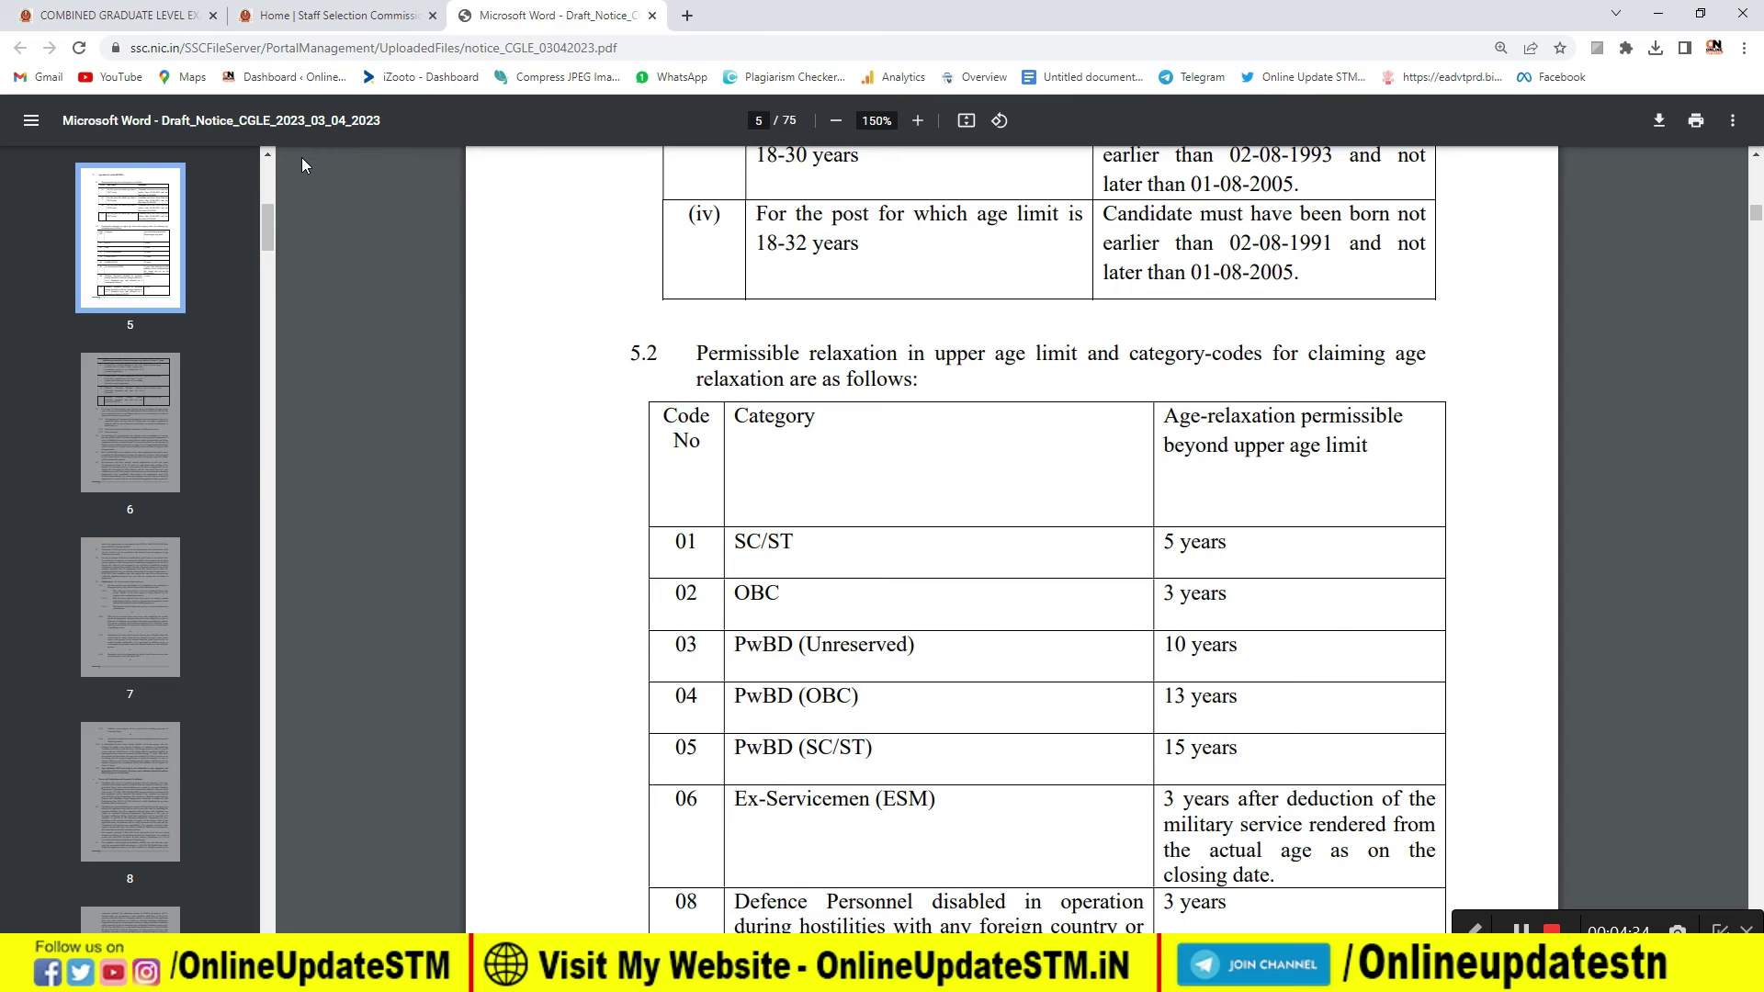
- Return to the application form, switch question 20.1 about age relaxation to Yes and set it back to No
left_click(184, 15)
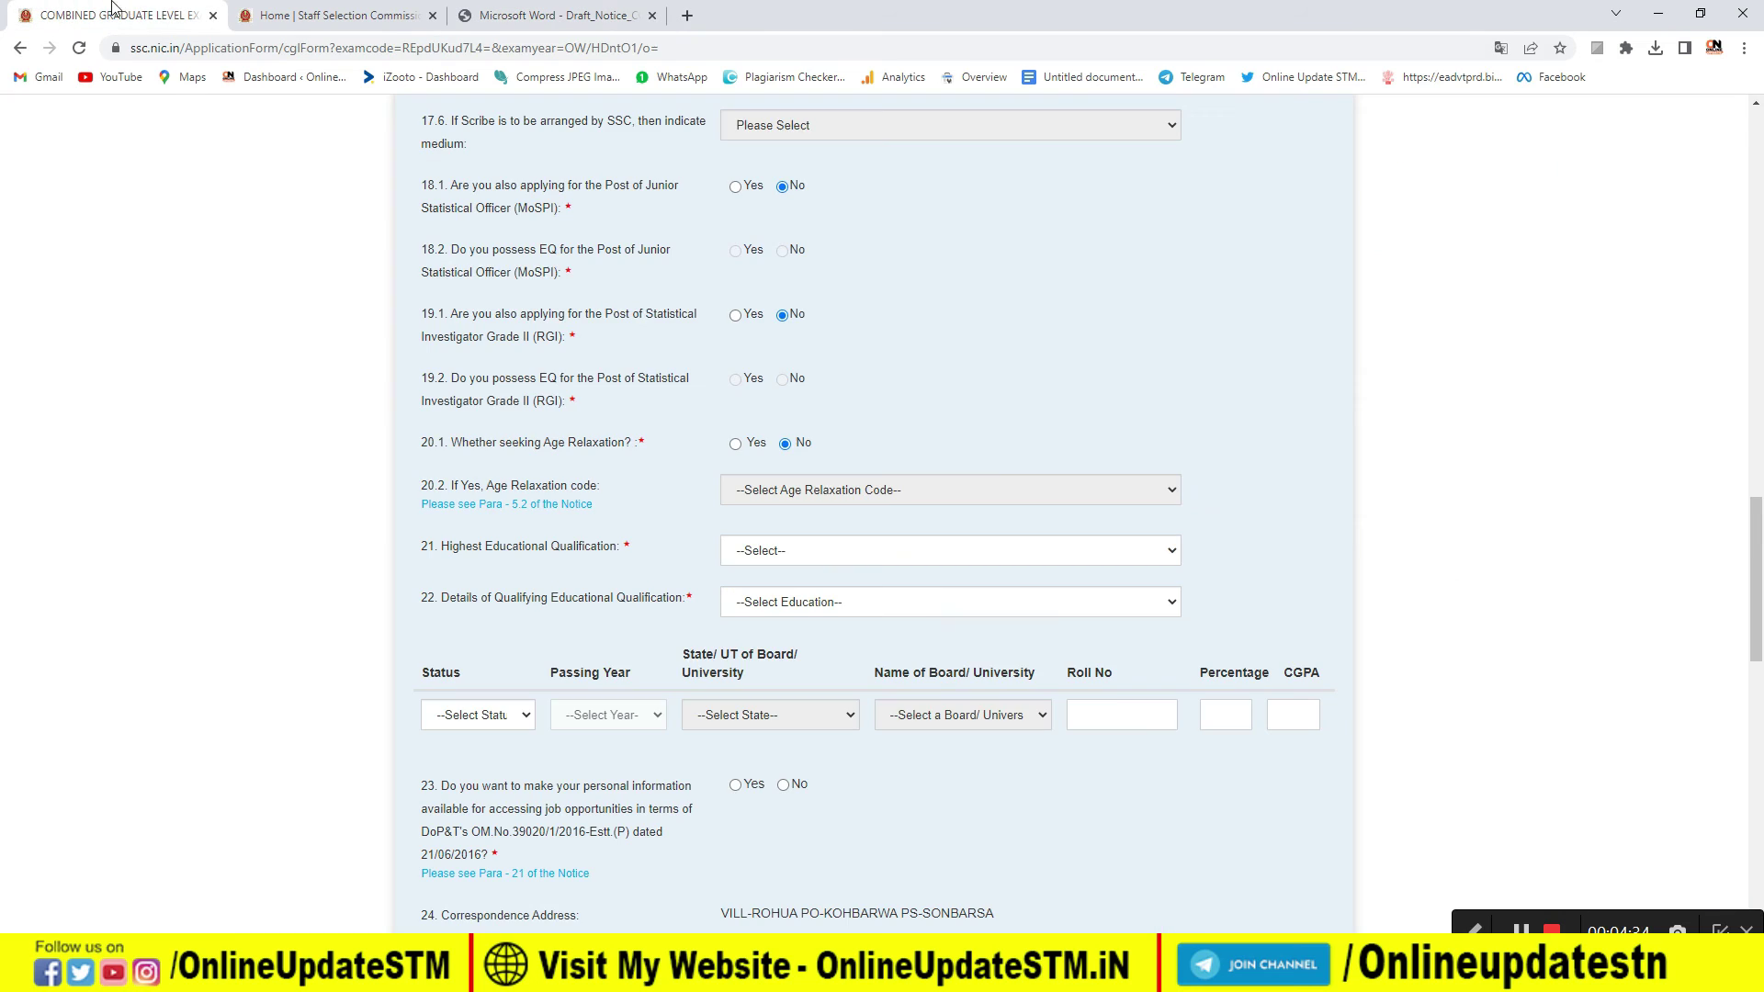
left_click(736, 444)
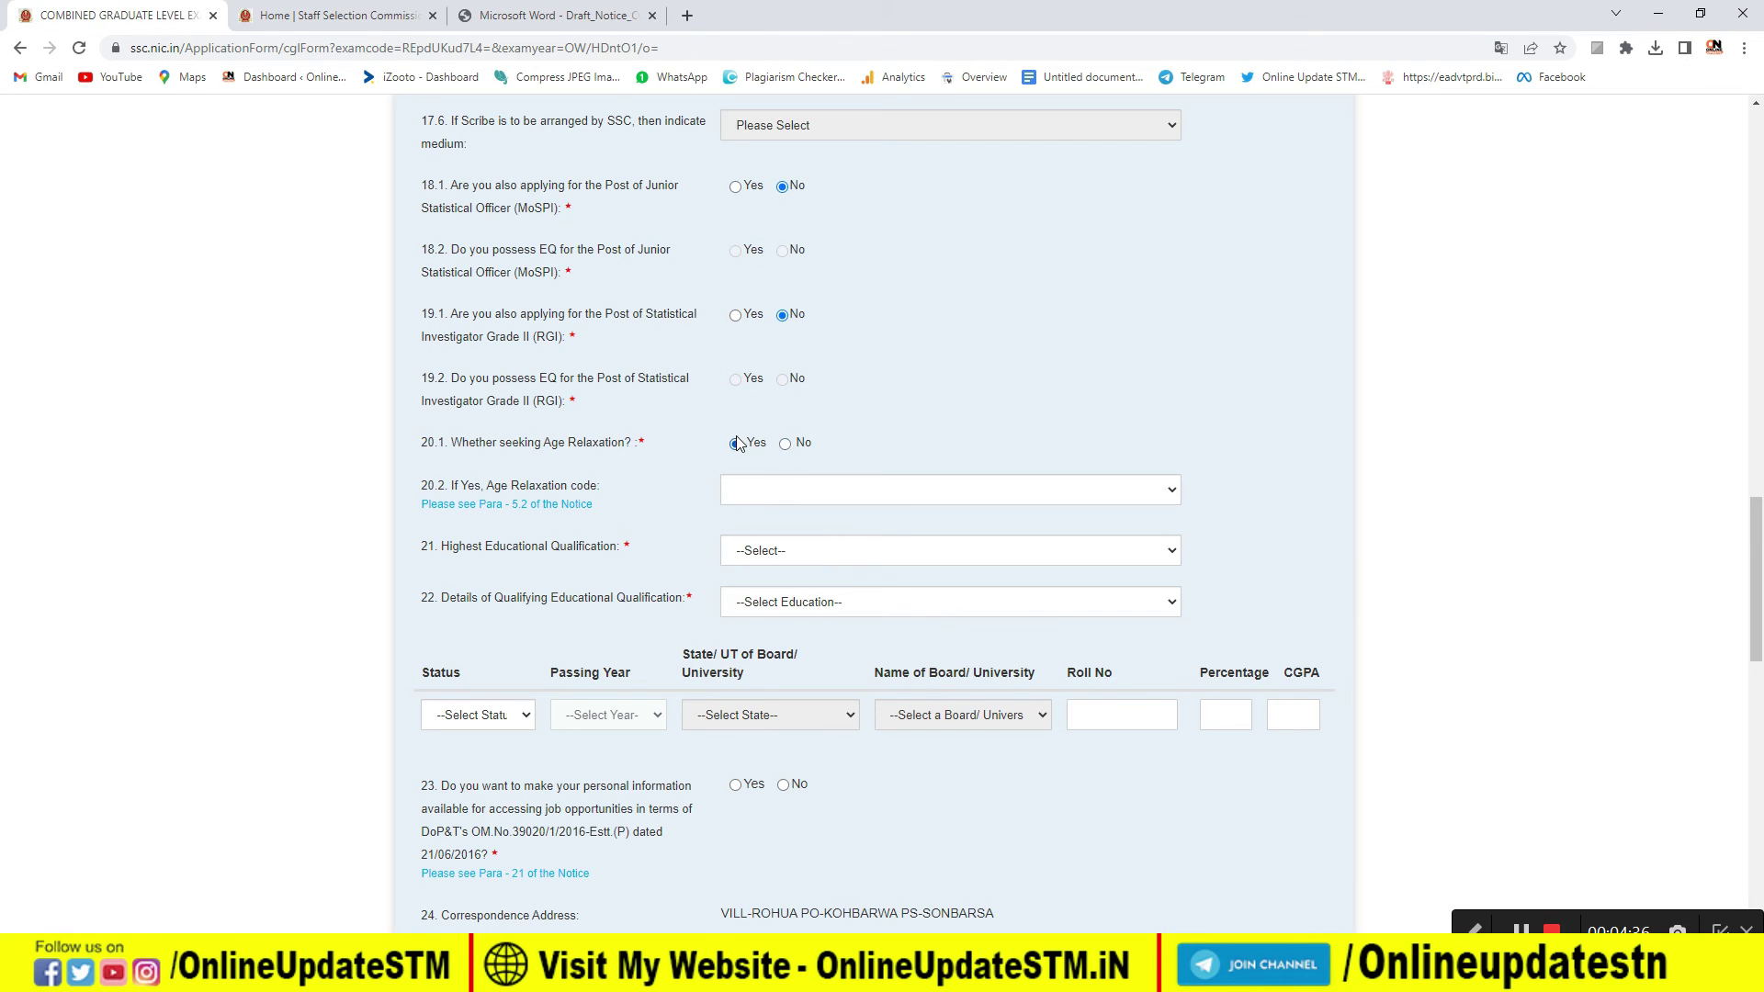
left_click(786, 446)
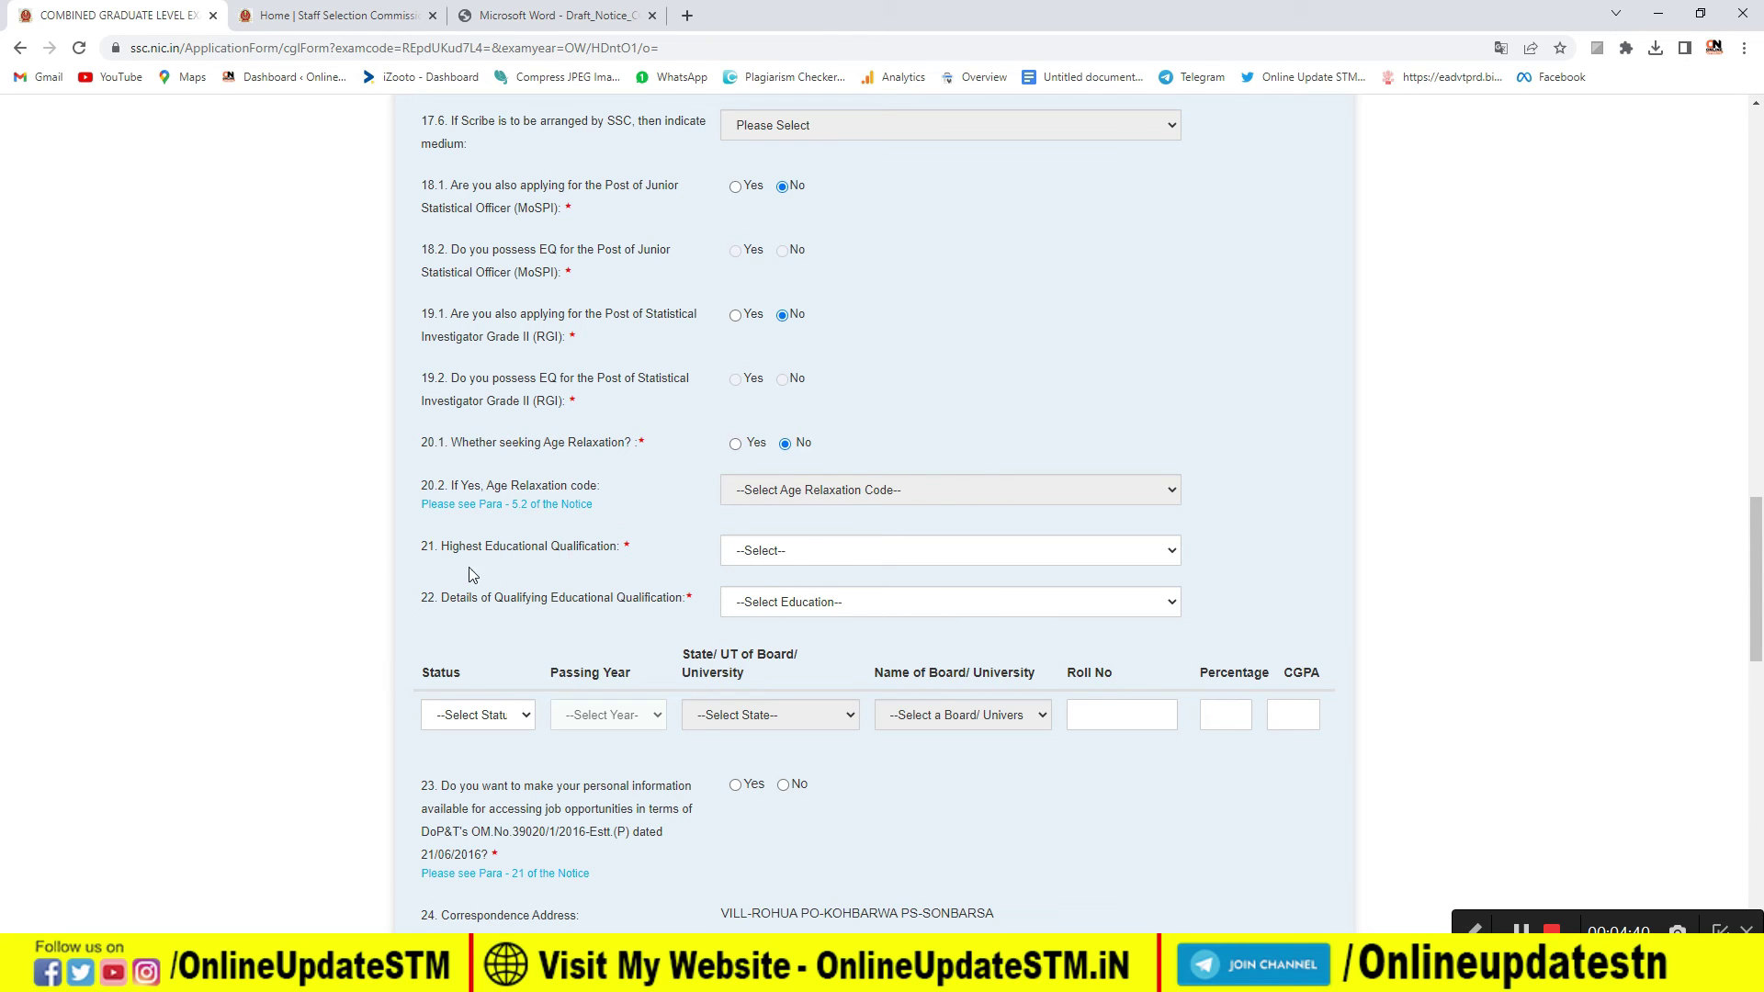
- Set the highest educational qualification to BA (5) and the qualifying educational qualification to Graduation
left_click(785, 560)
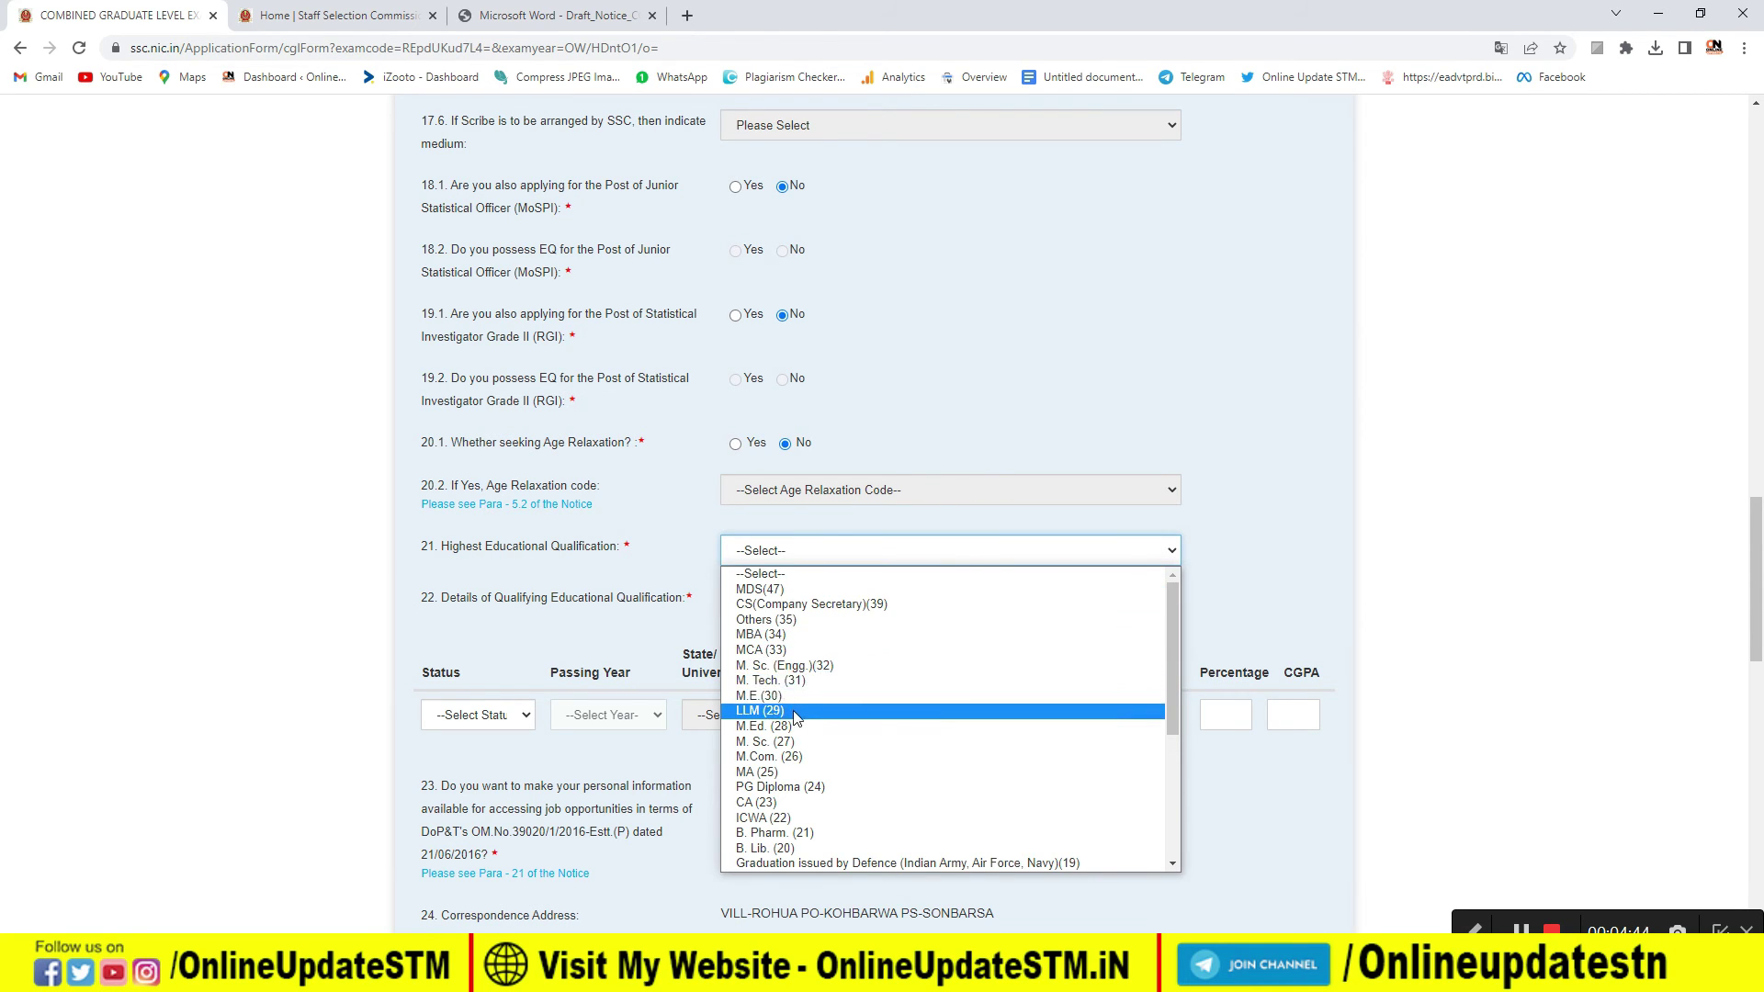
scroll(795, 731, "down", 5)
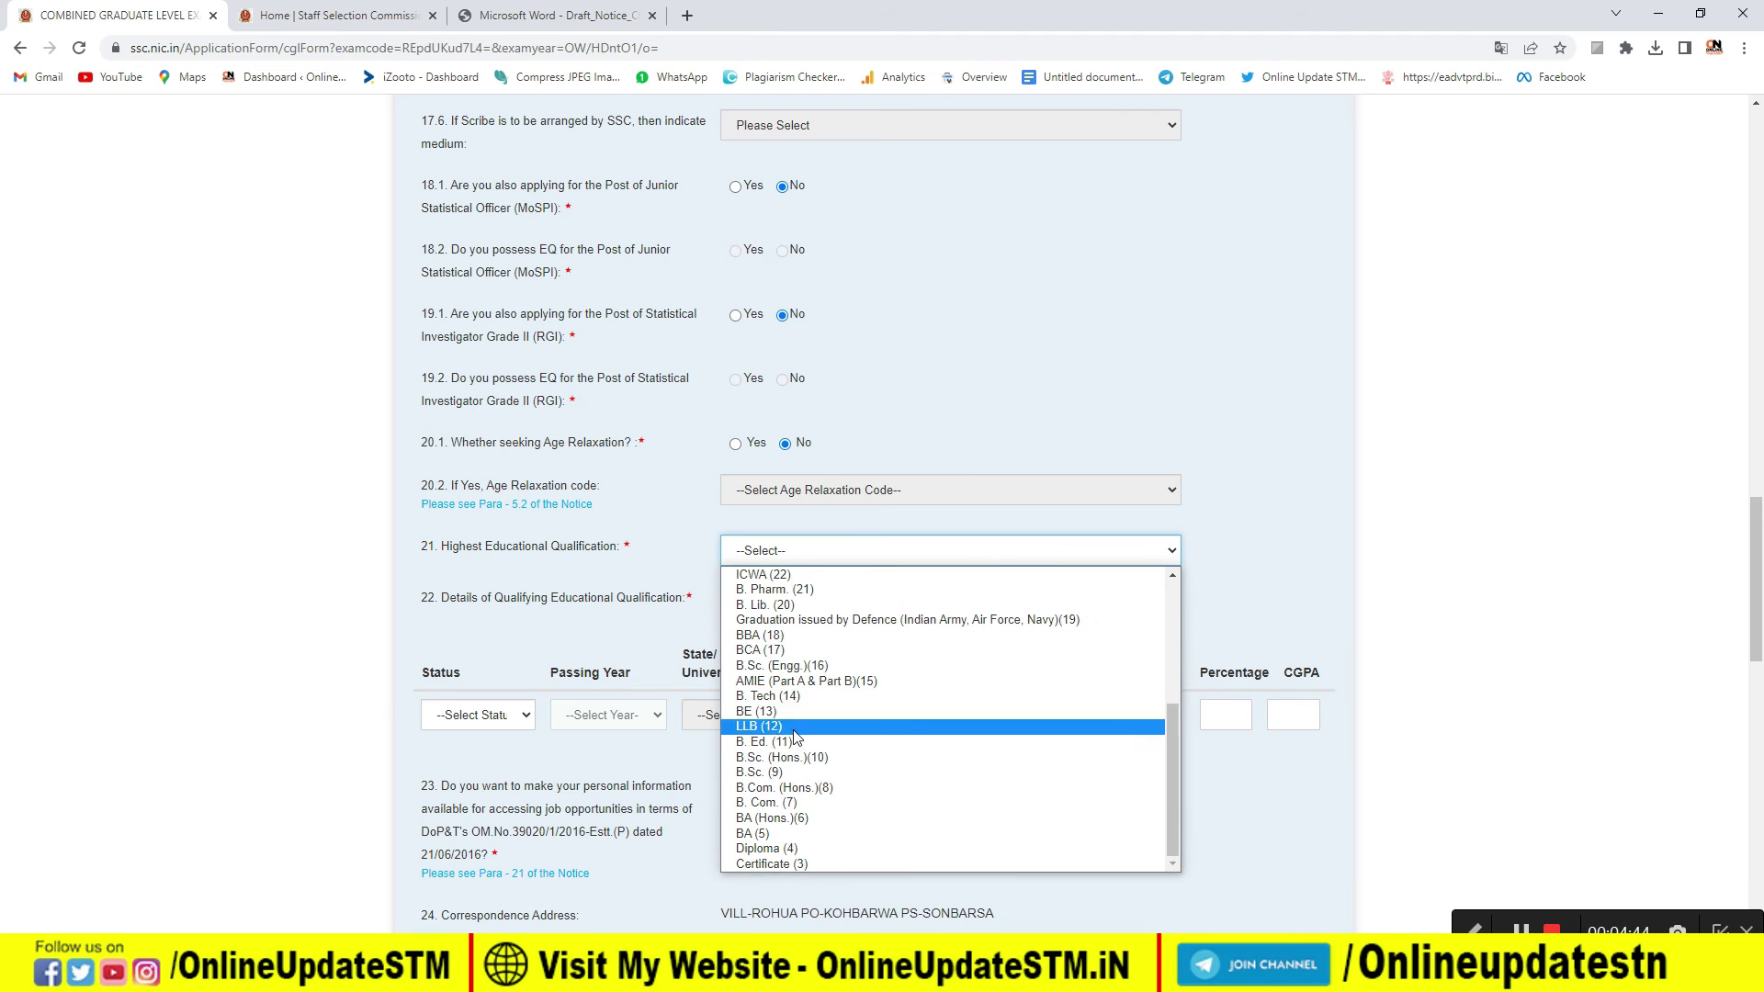
left_click(790, 834)
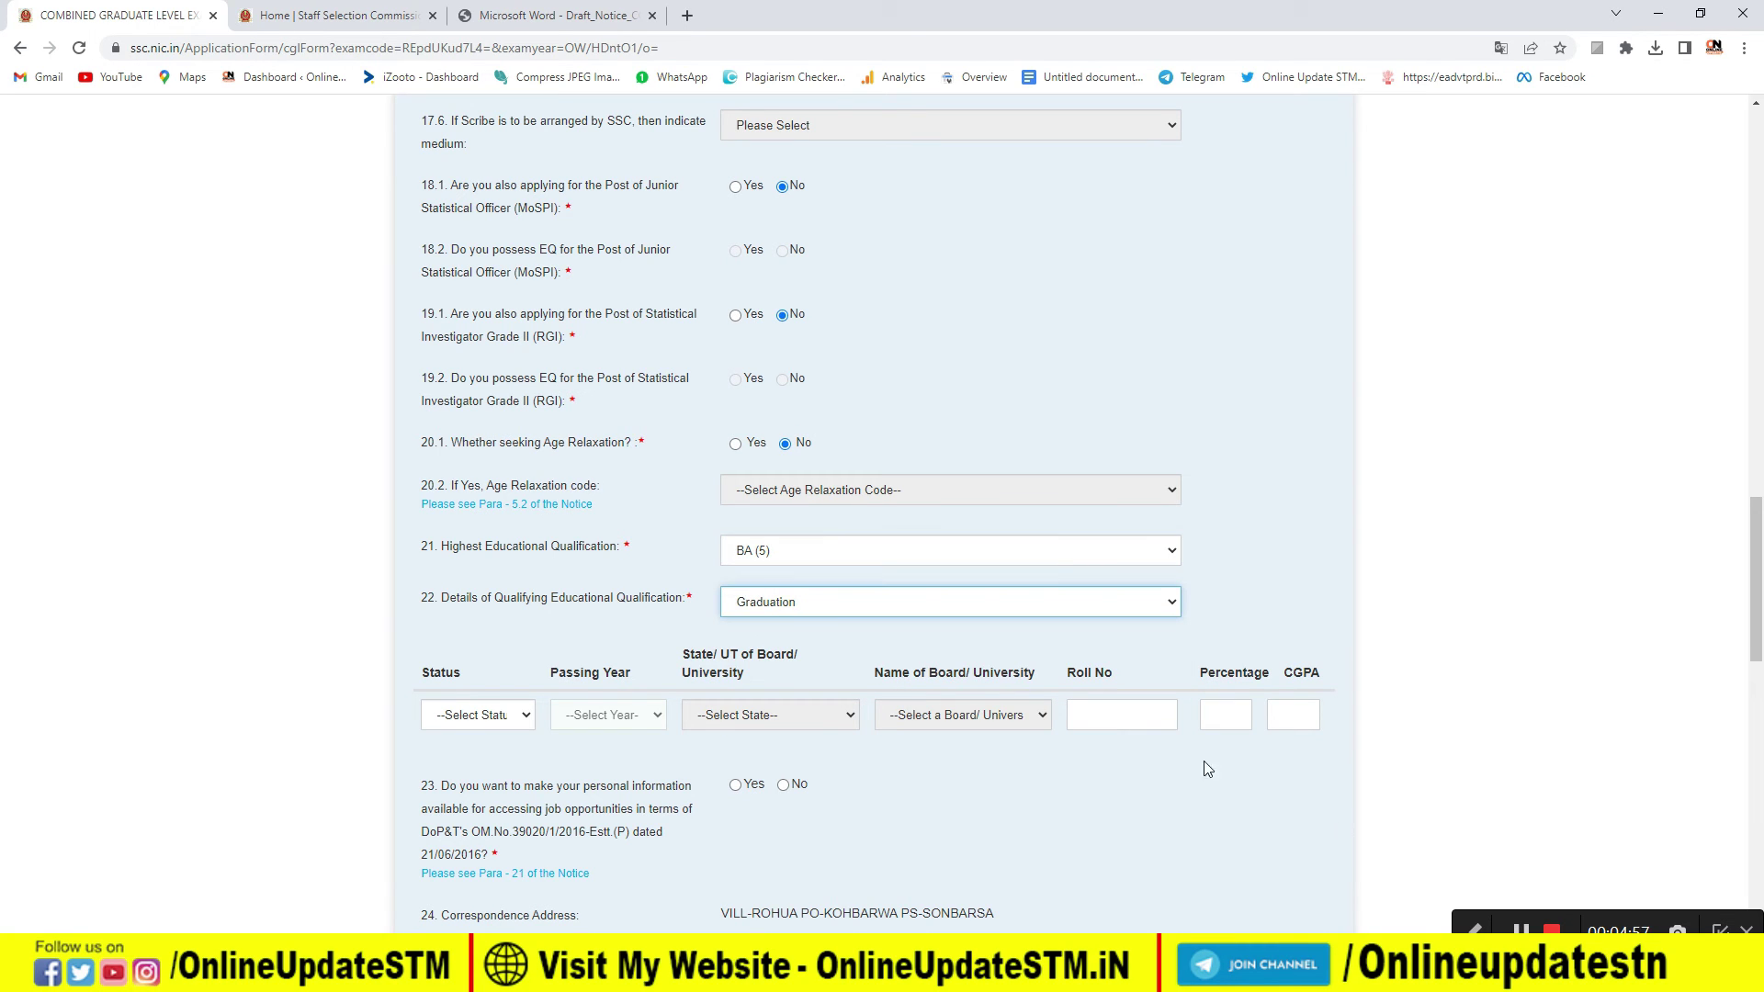
left_click(928, 608)
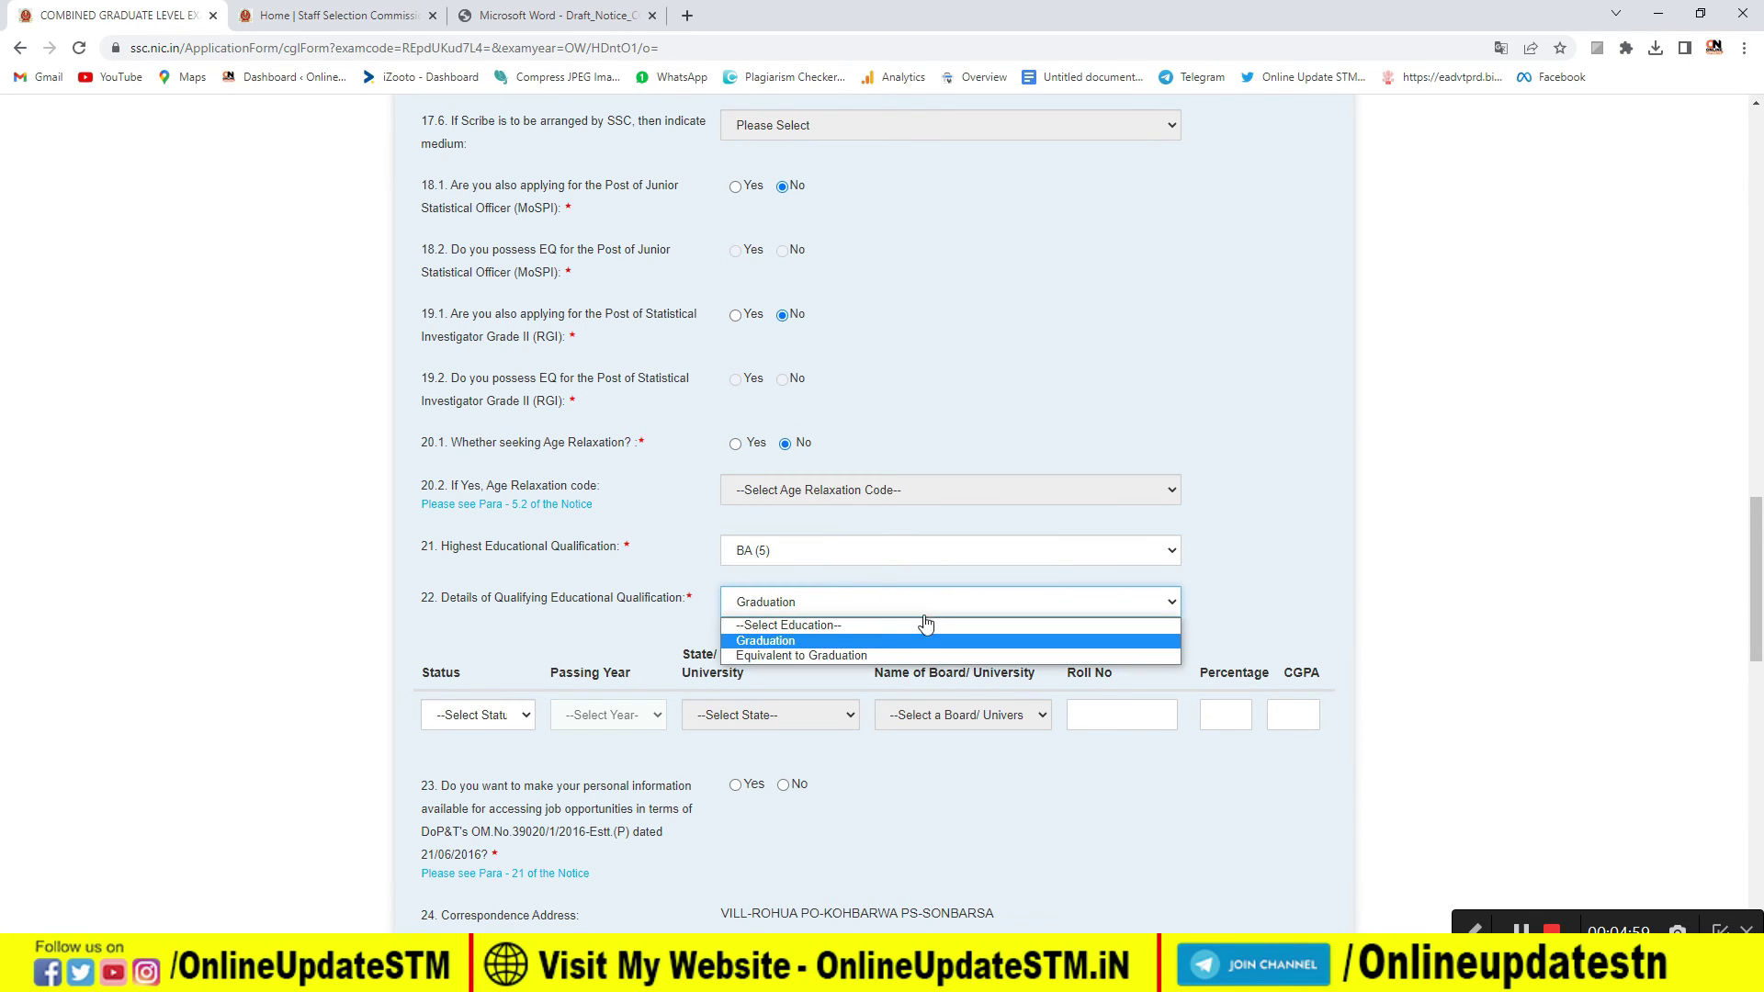
left_click(870, 643)
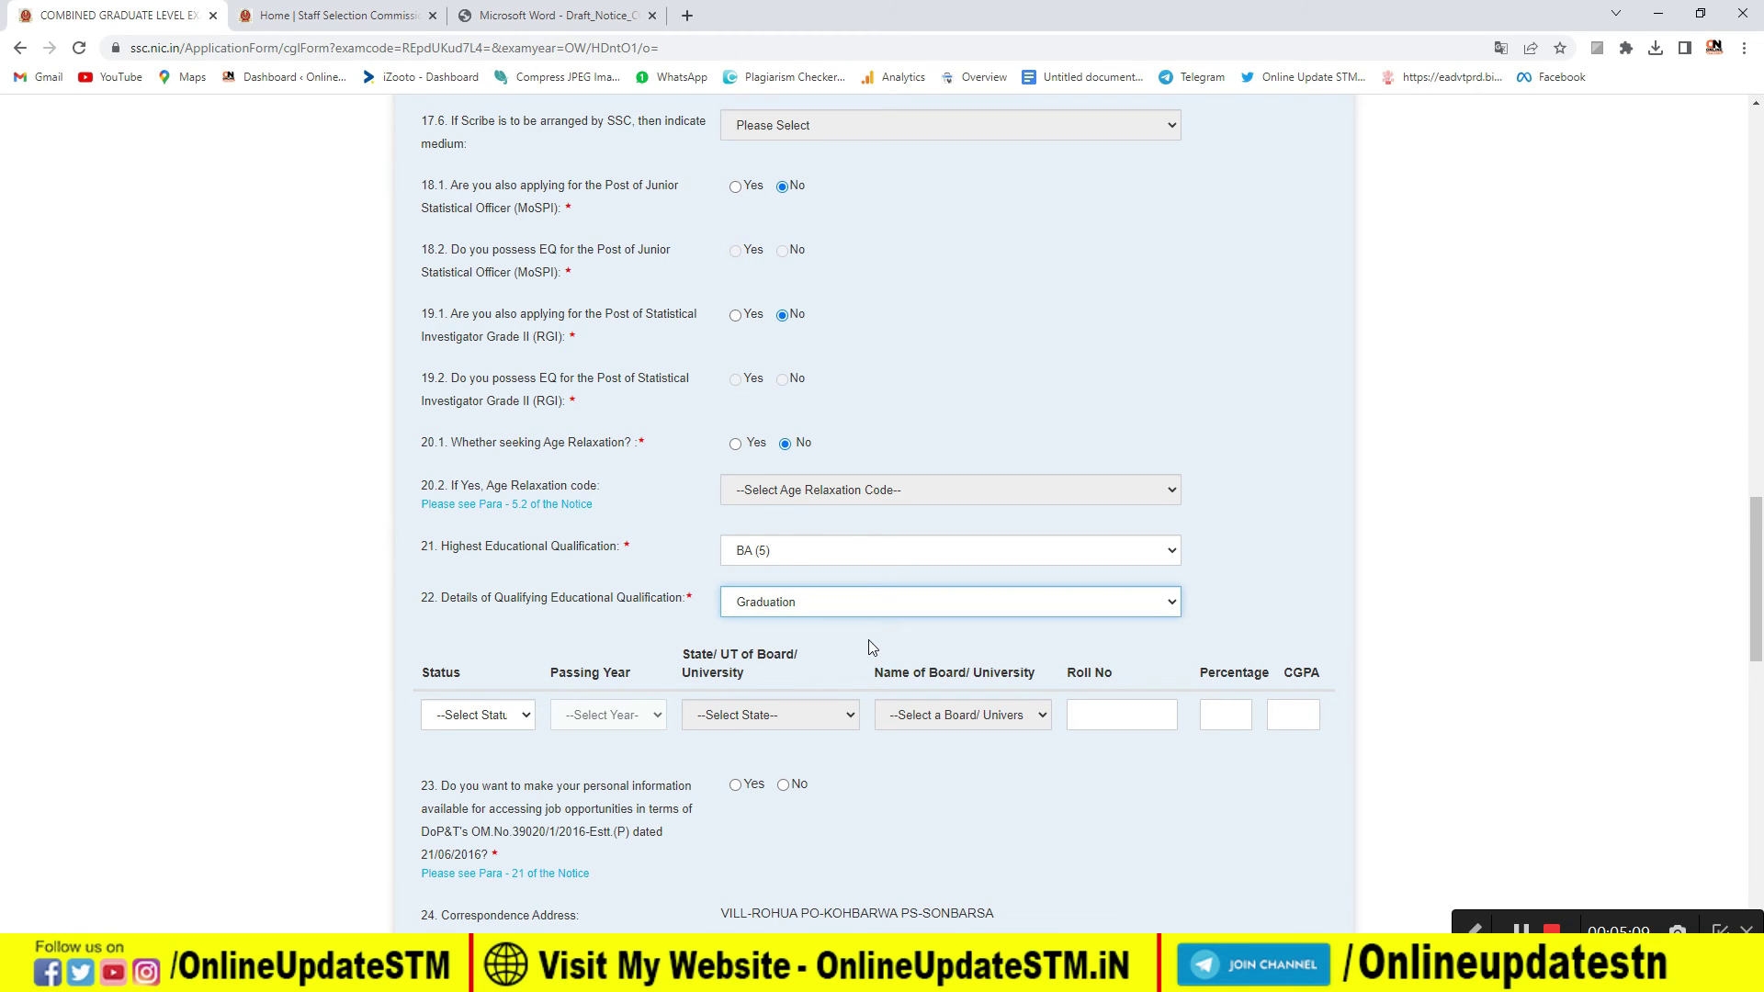
- Set the graduation status to Passed and look through the passing year and university state choices without selecting any
left_click(478, 718)
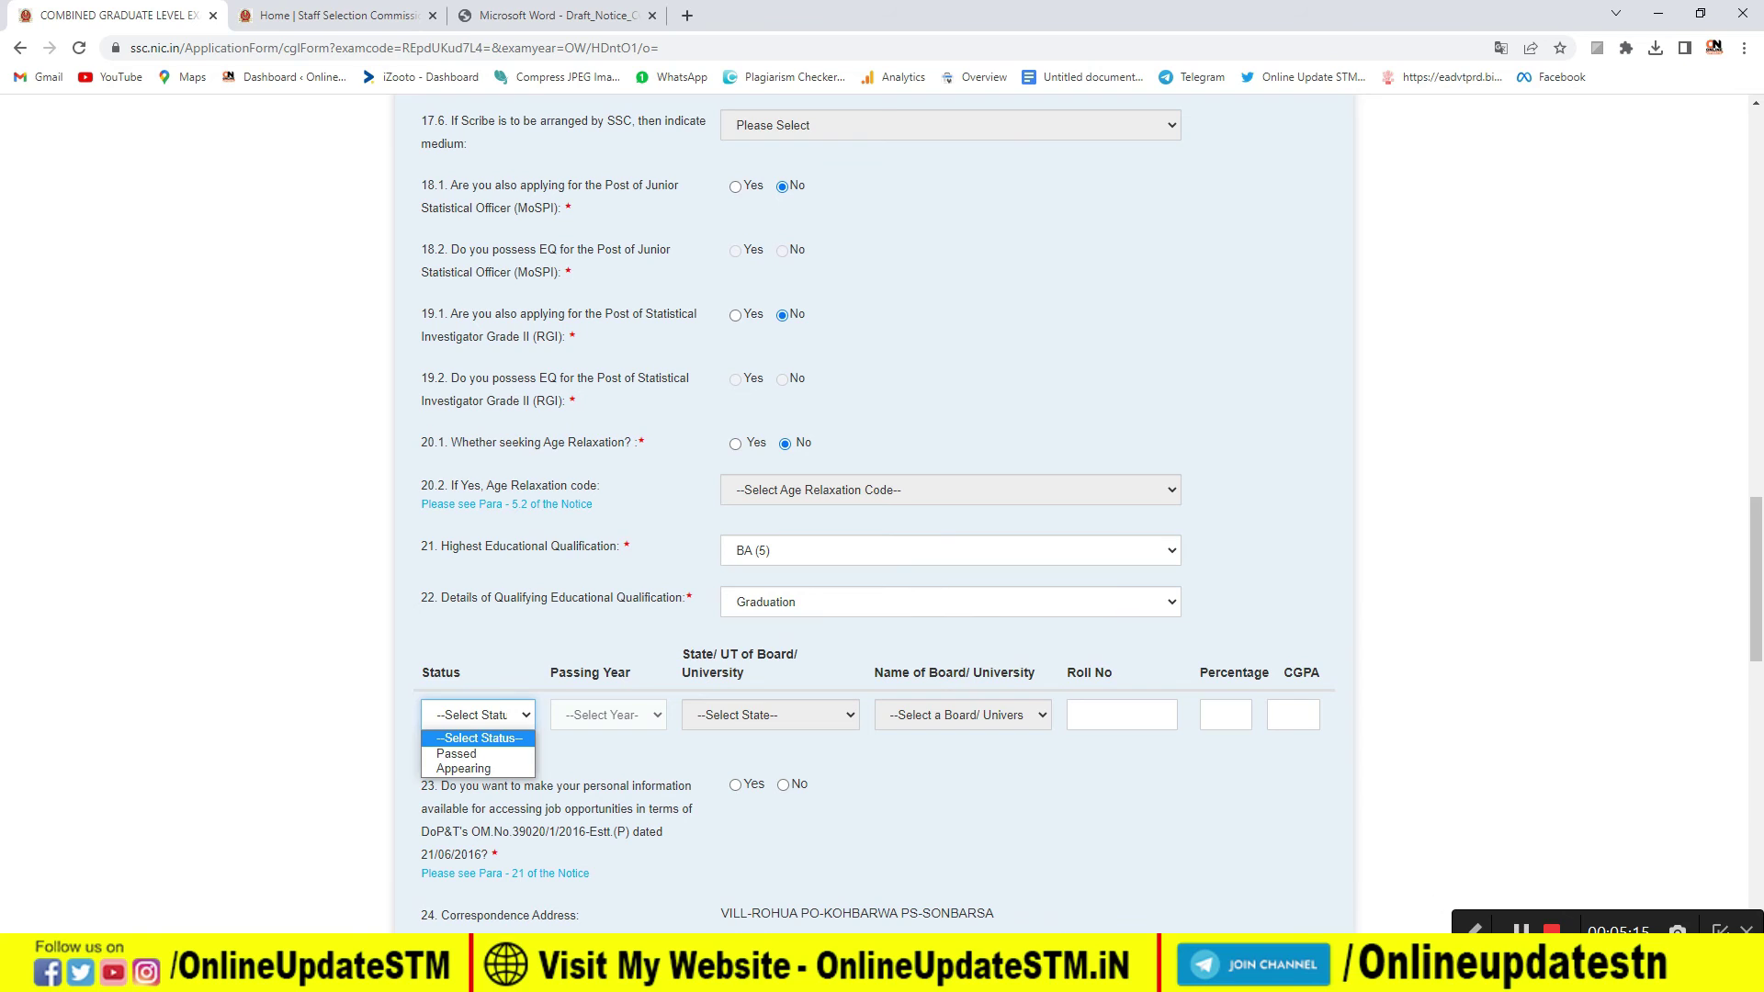
left_click(484, 759)
left_click(628, 719)
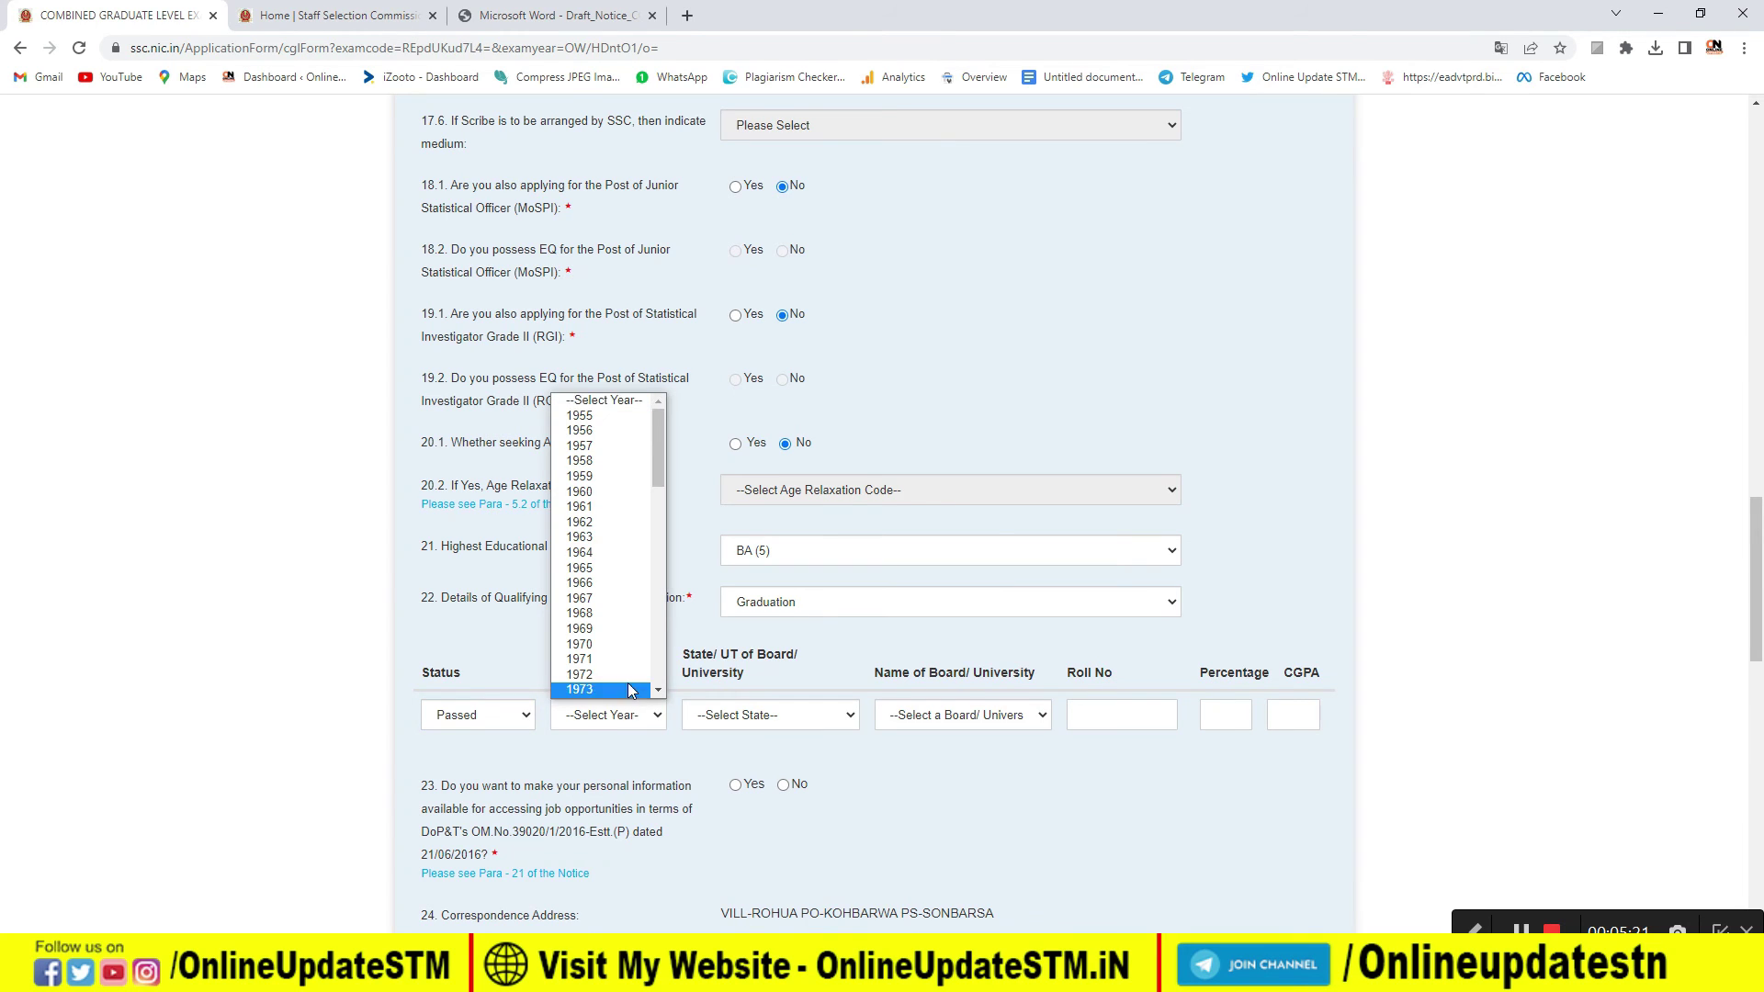
left_click(619, 717)
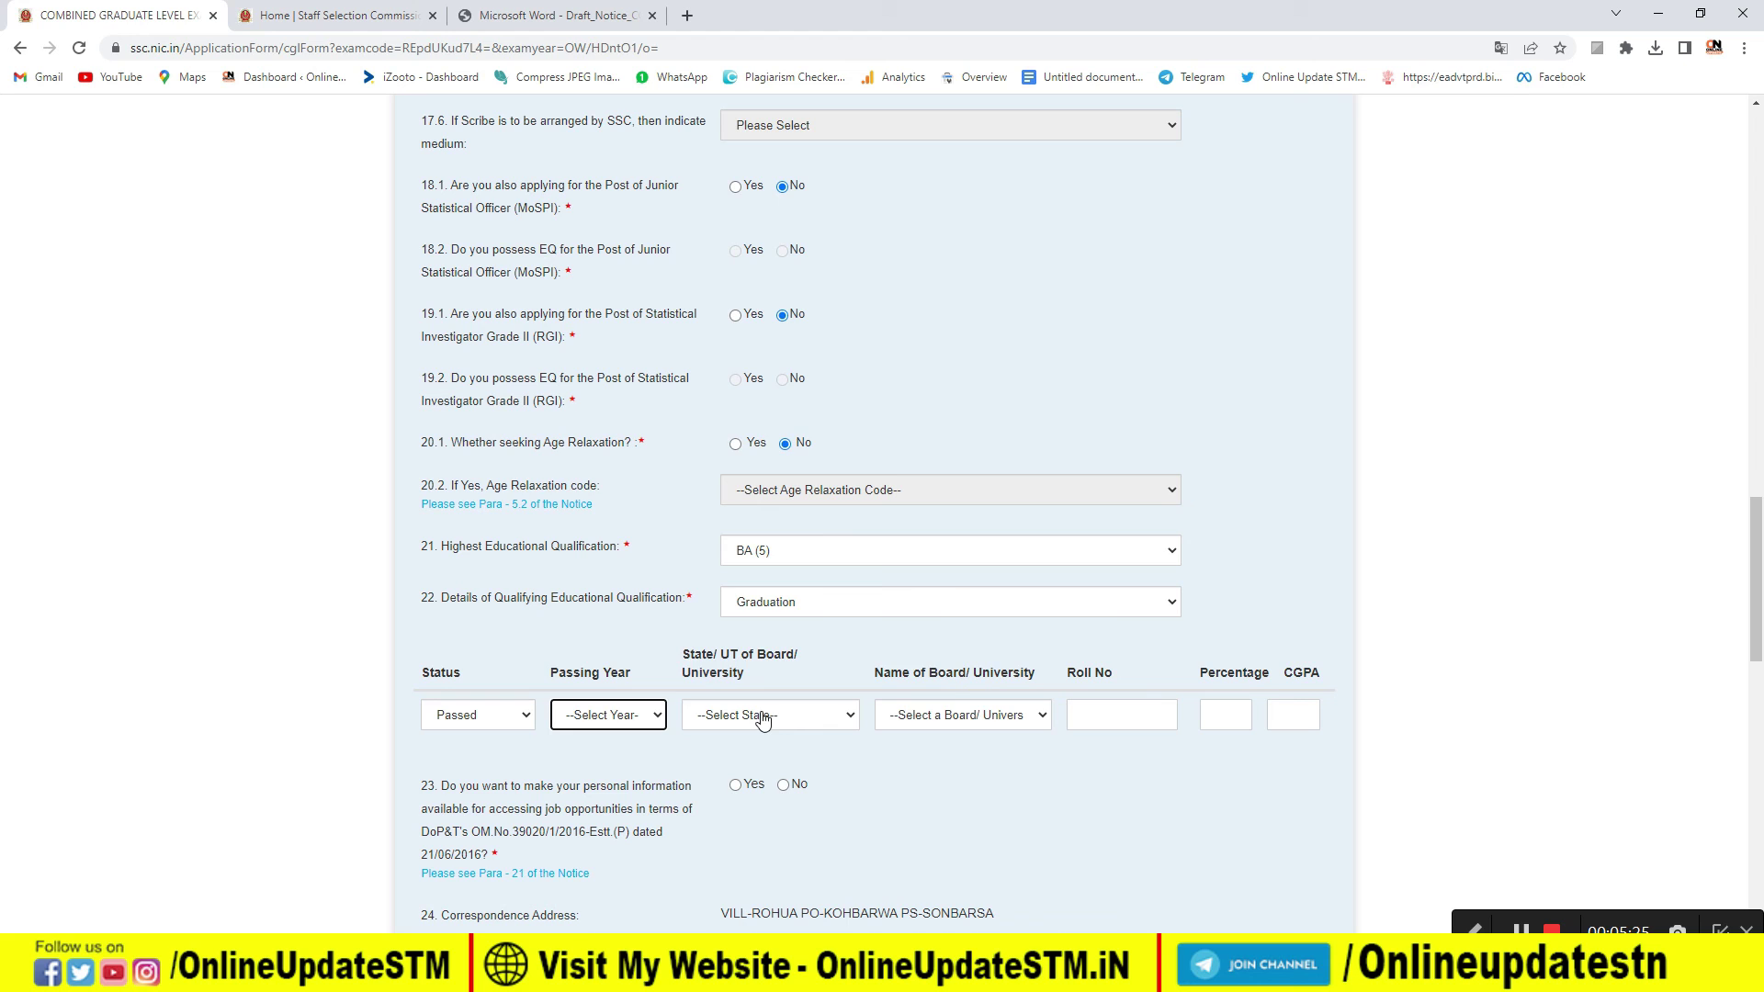
left_click(762, 720)
left_click(762, 717)
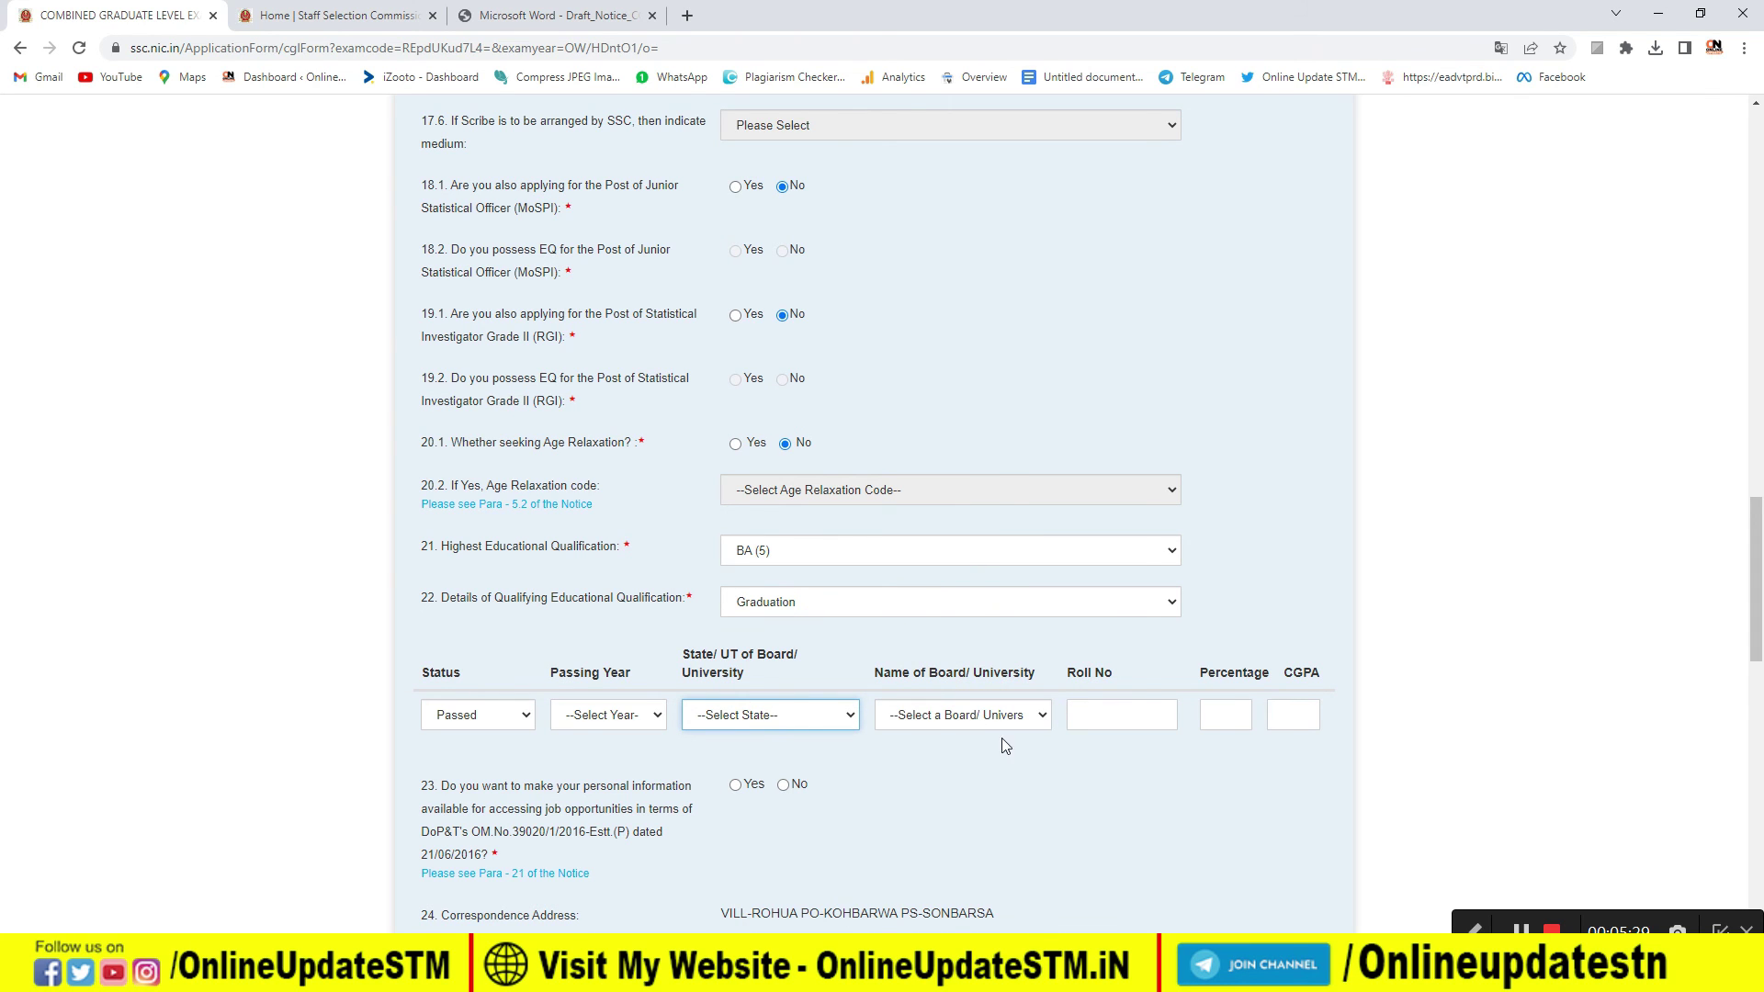
- Check the form's photograph and signature upload requirements and the specimen photographs in Annexure-V of the notice PDF
scroll(496, 613, "down", 2)
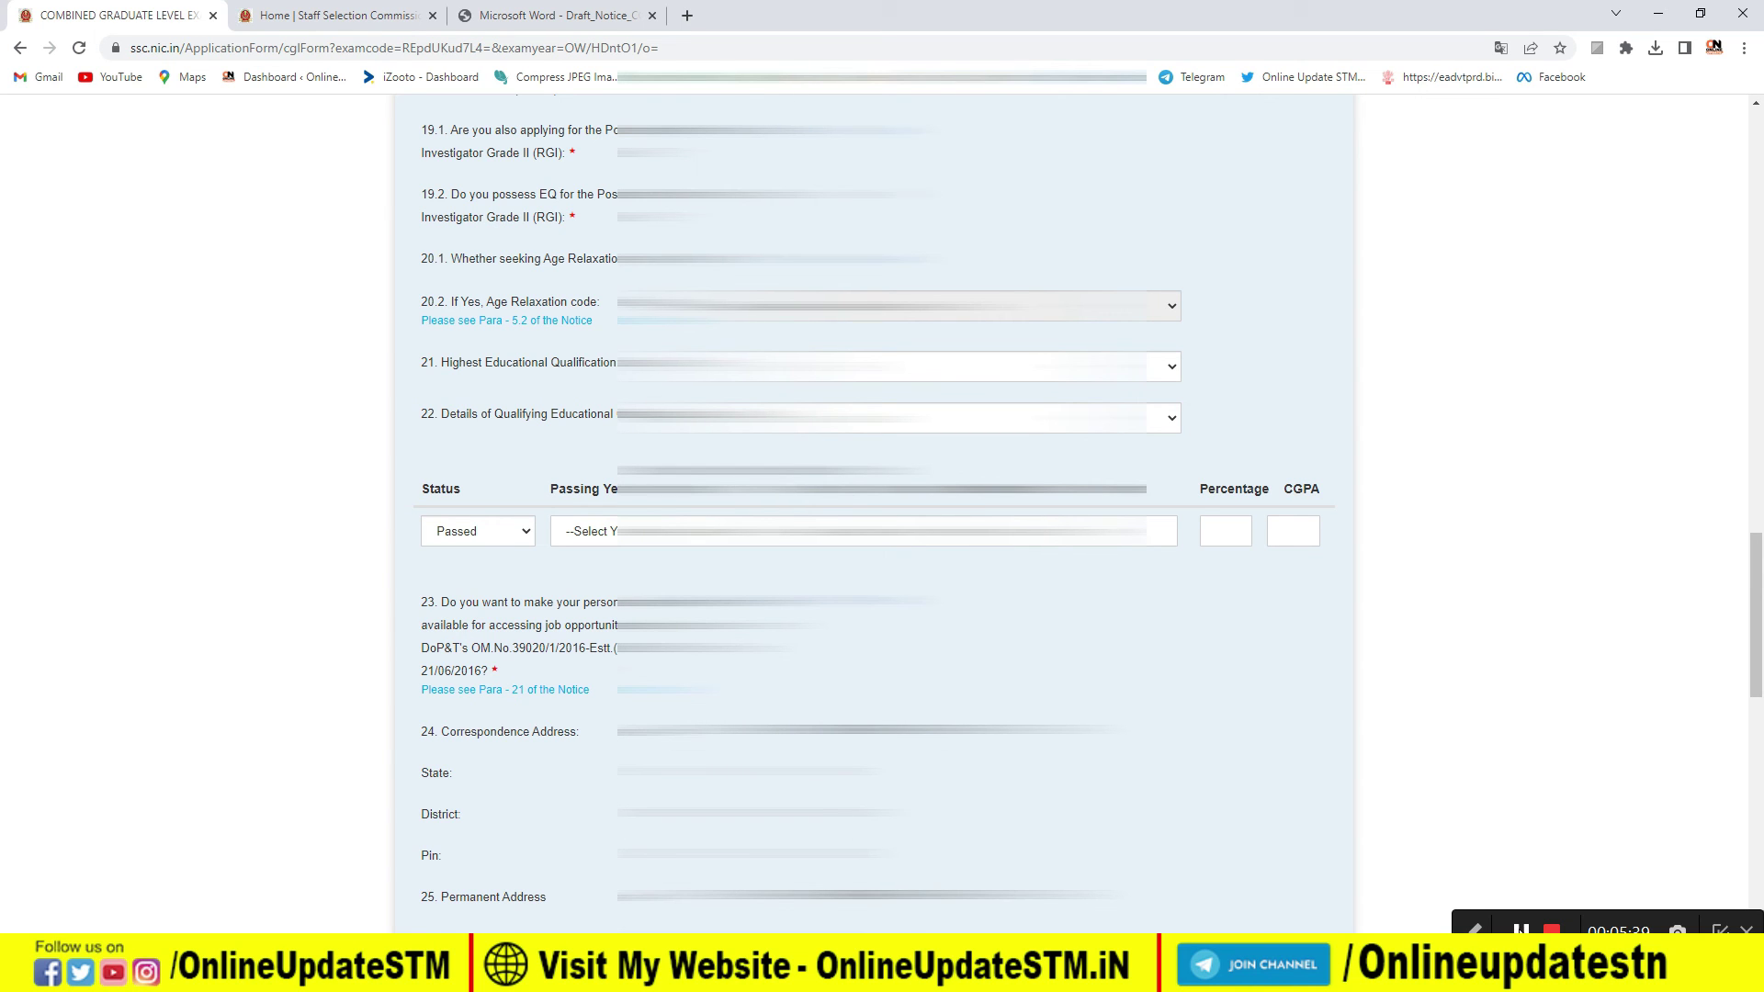
scroll(620, 228, "down", 10)
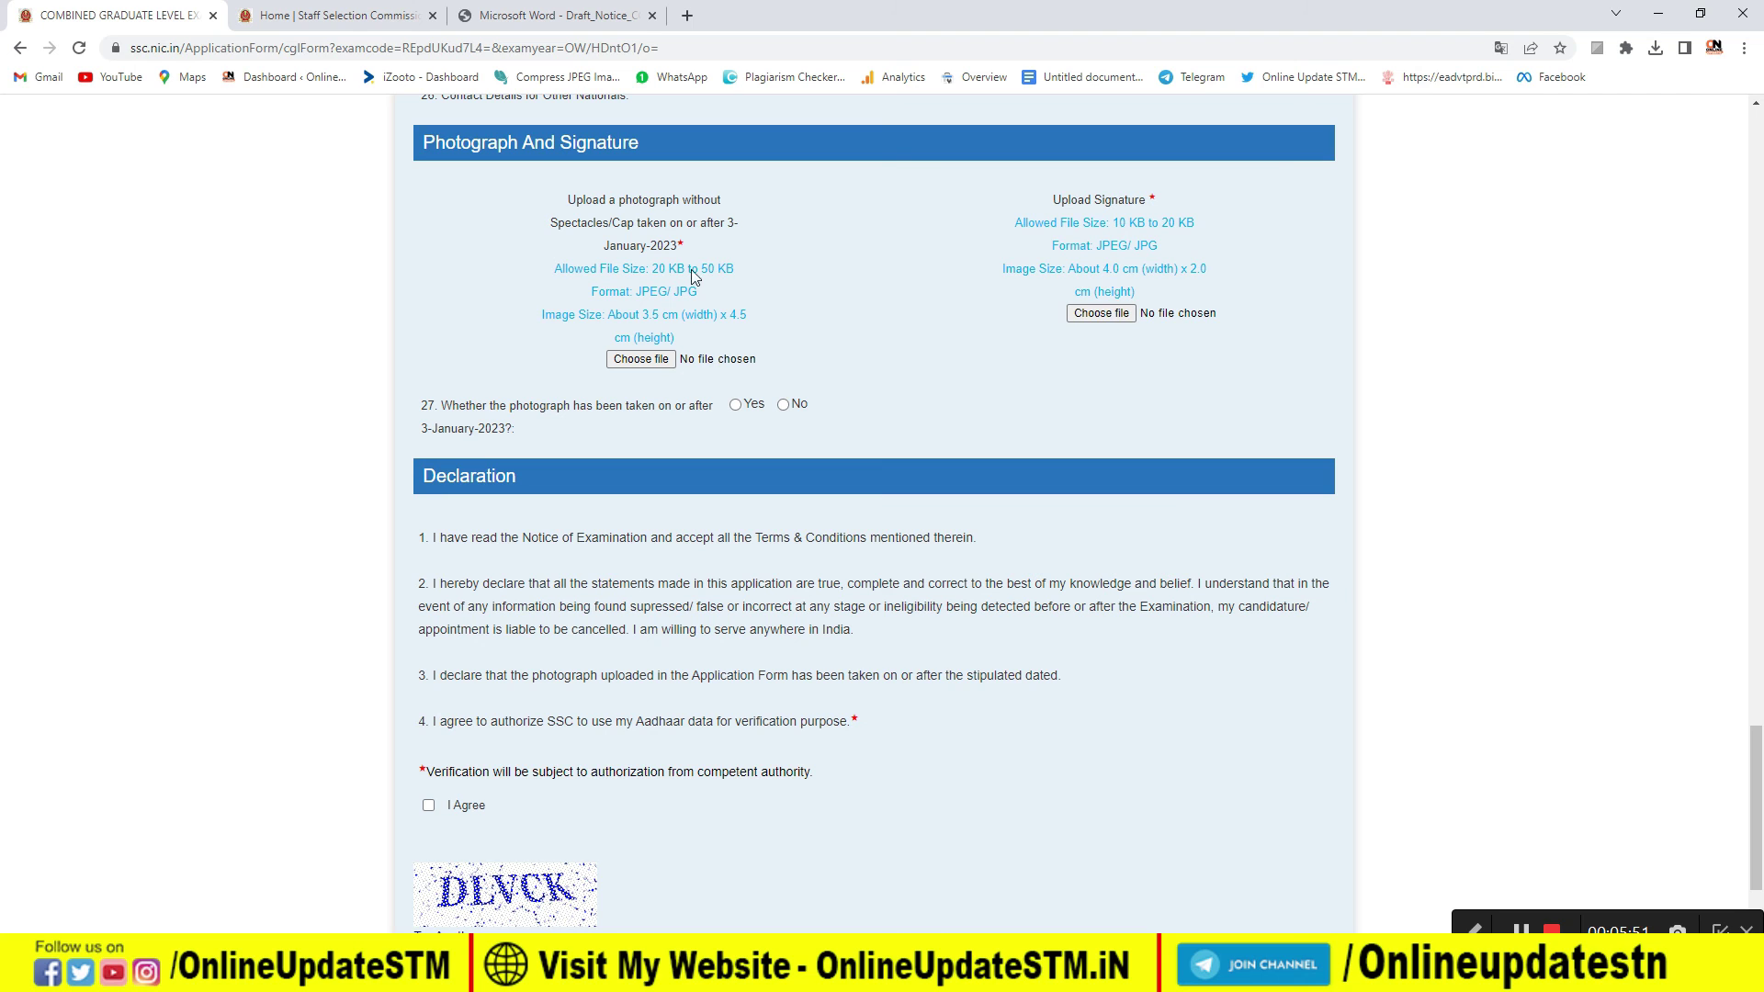
left_click(552, 8)
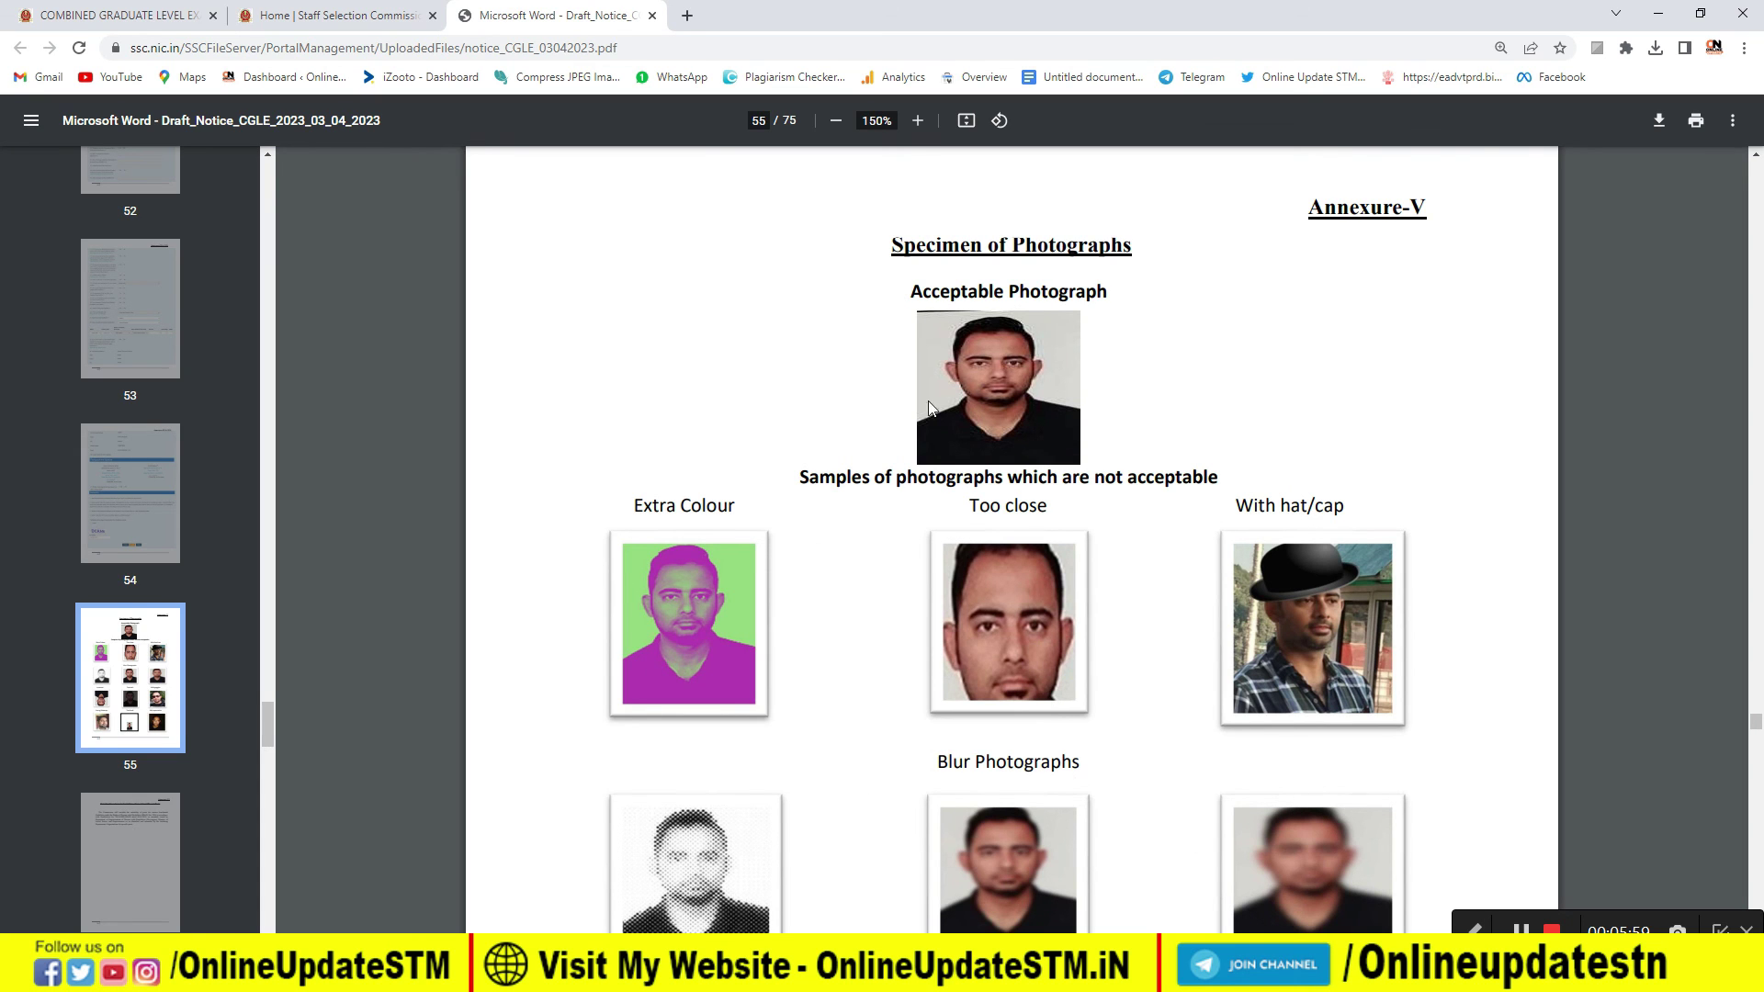
- Return to the application form, answer Yes to question 27 about the photograph date, and agree to the declaration
left_click(126, 11)
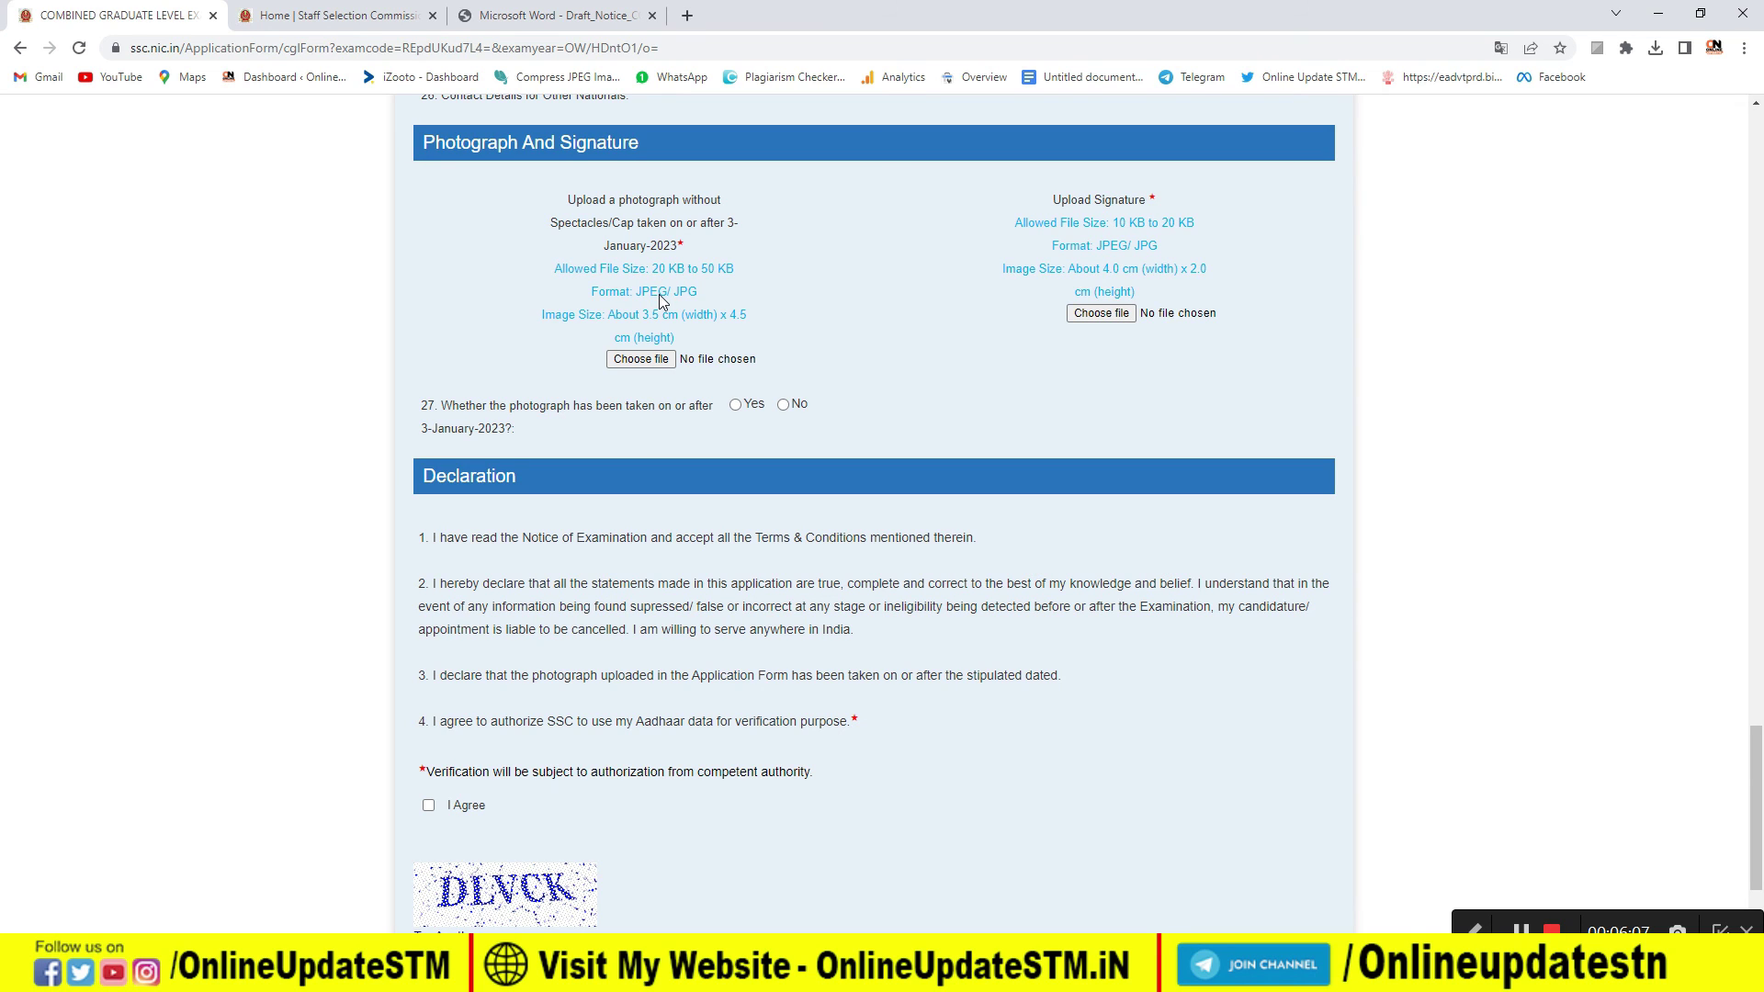
left_click(735, 410)
scroll(710, 429, "down", 1)
scroll(707, 428, "down", 2)
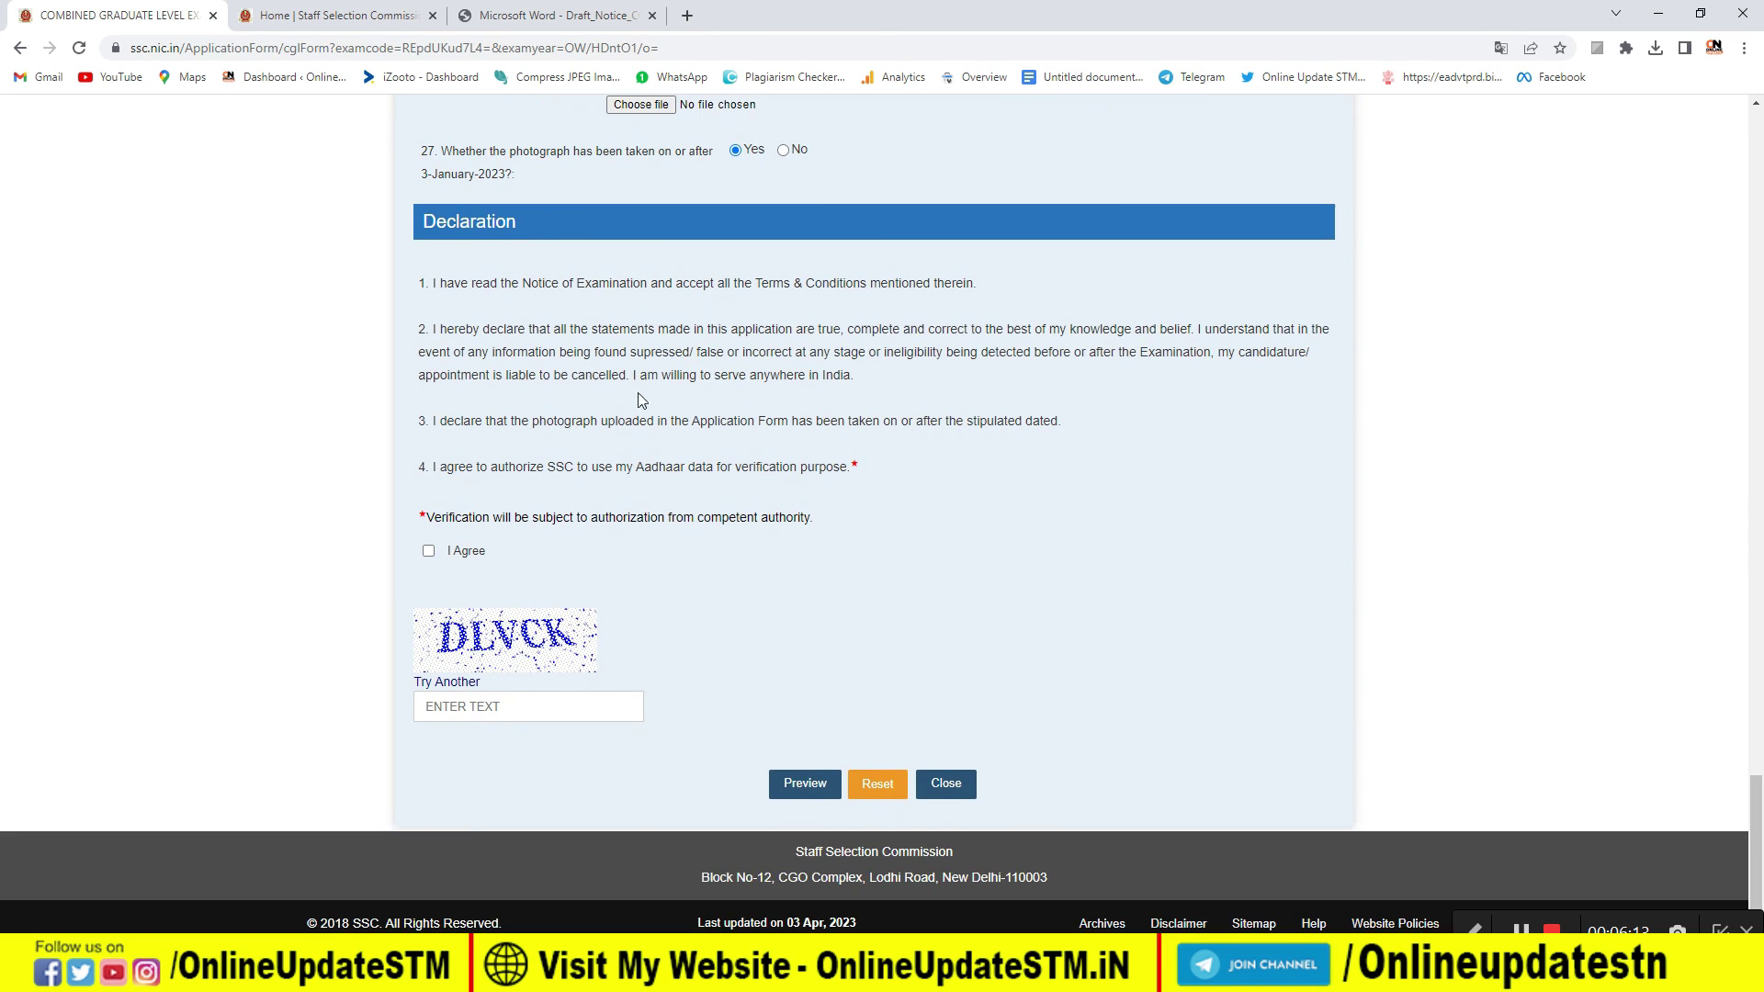
left_click(429, 552)
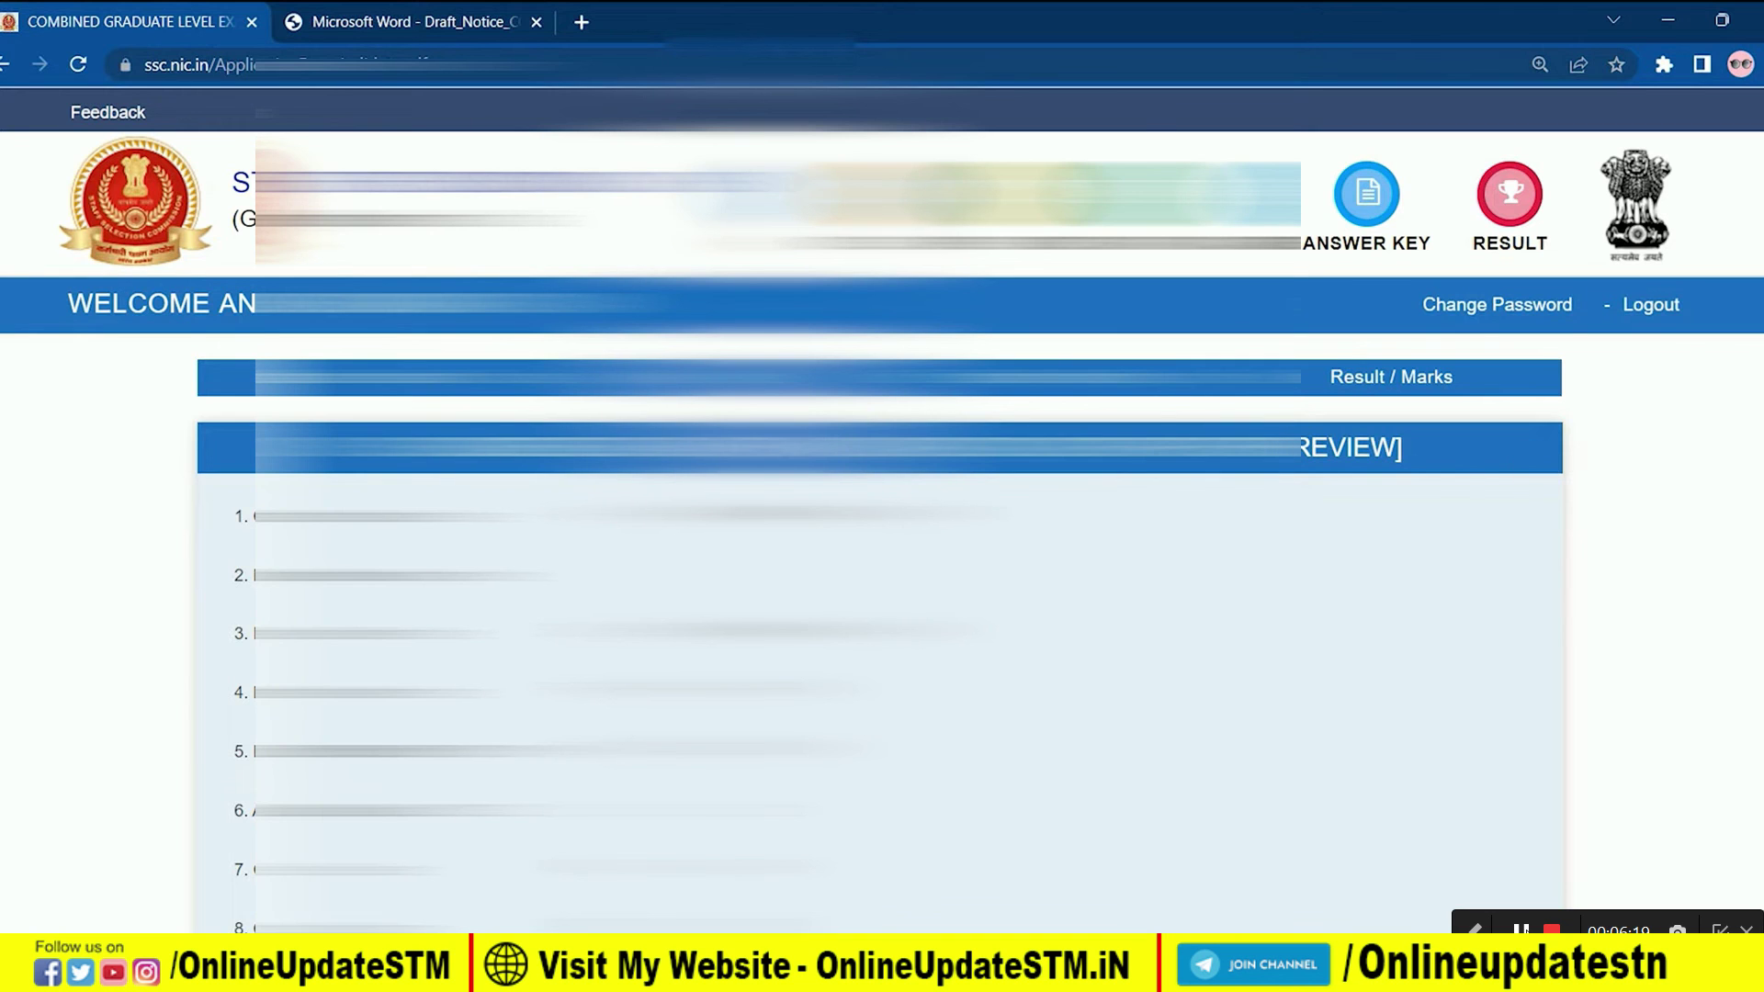
- Review the application preview and read the submission message asking whether to proceed for payment
scroll(882, 506, "down", 20)
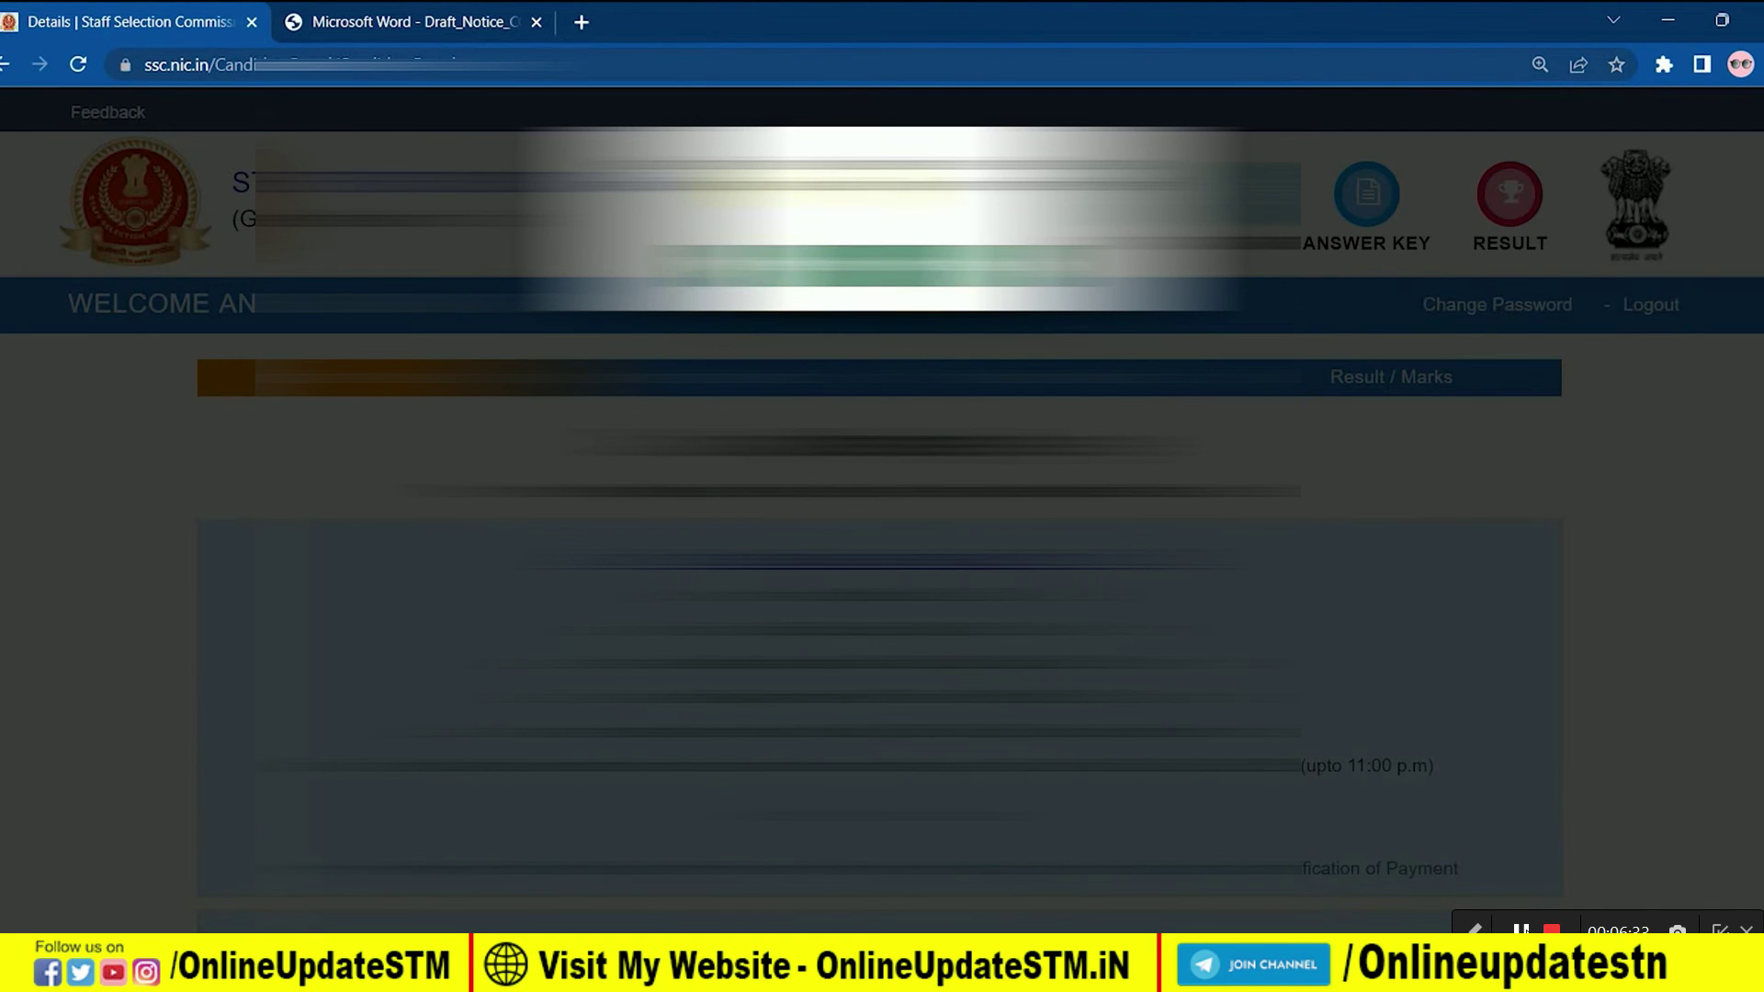
left_click_drag(760, 165, 938, 165)
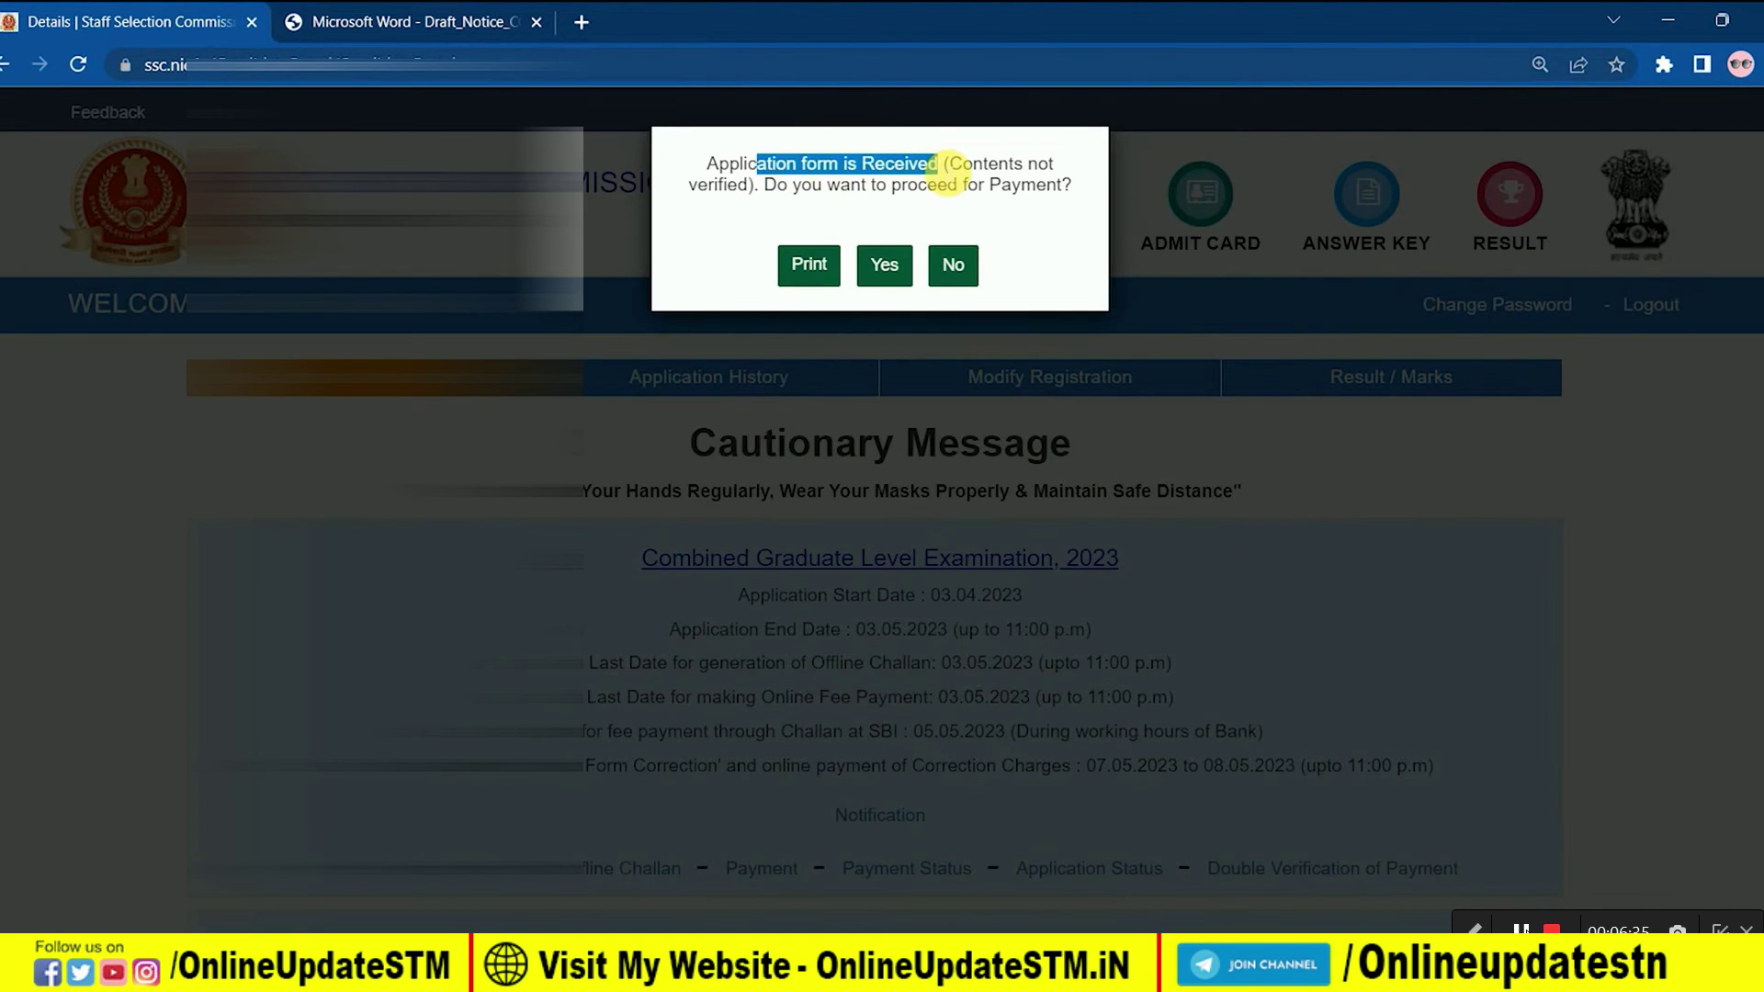
left_click(937, 174)
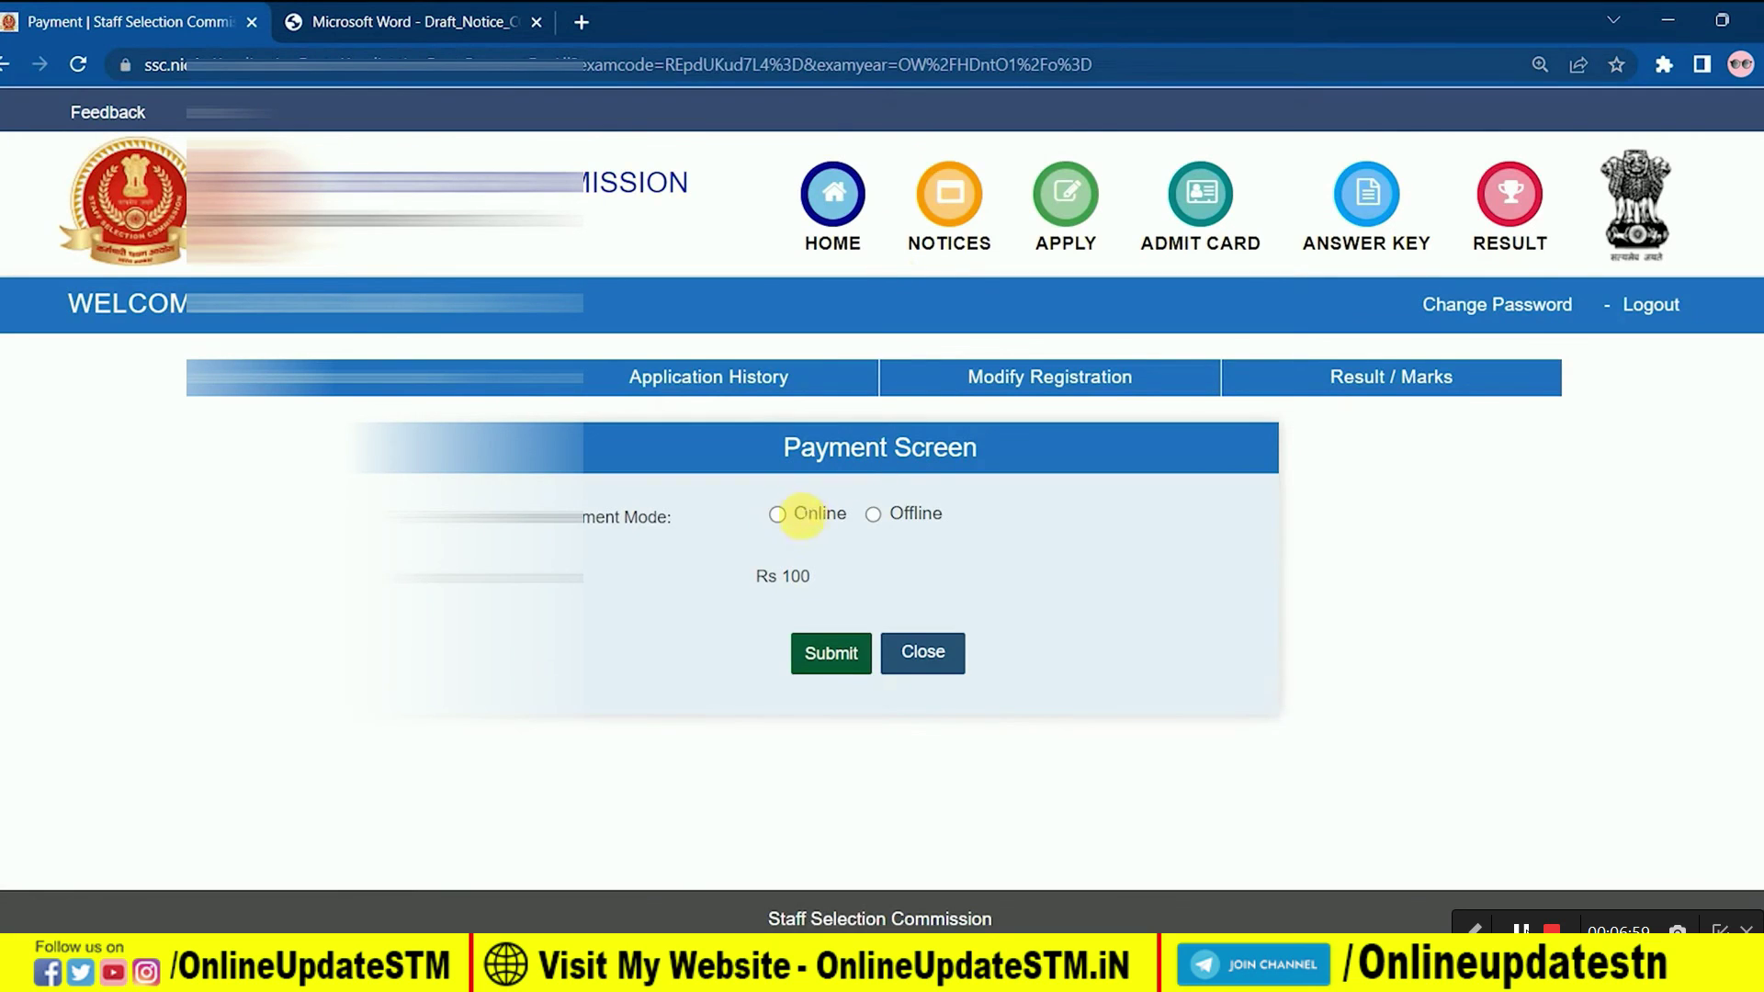
- Choose Online as the payment mode and submit the payment request for the examination fee
left_click(778, 514)
left_click(830, 652)
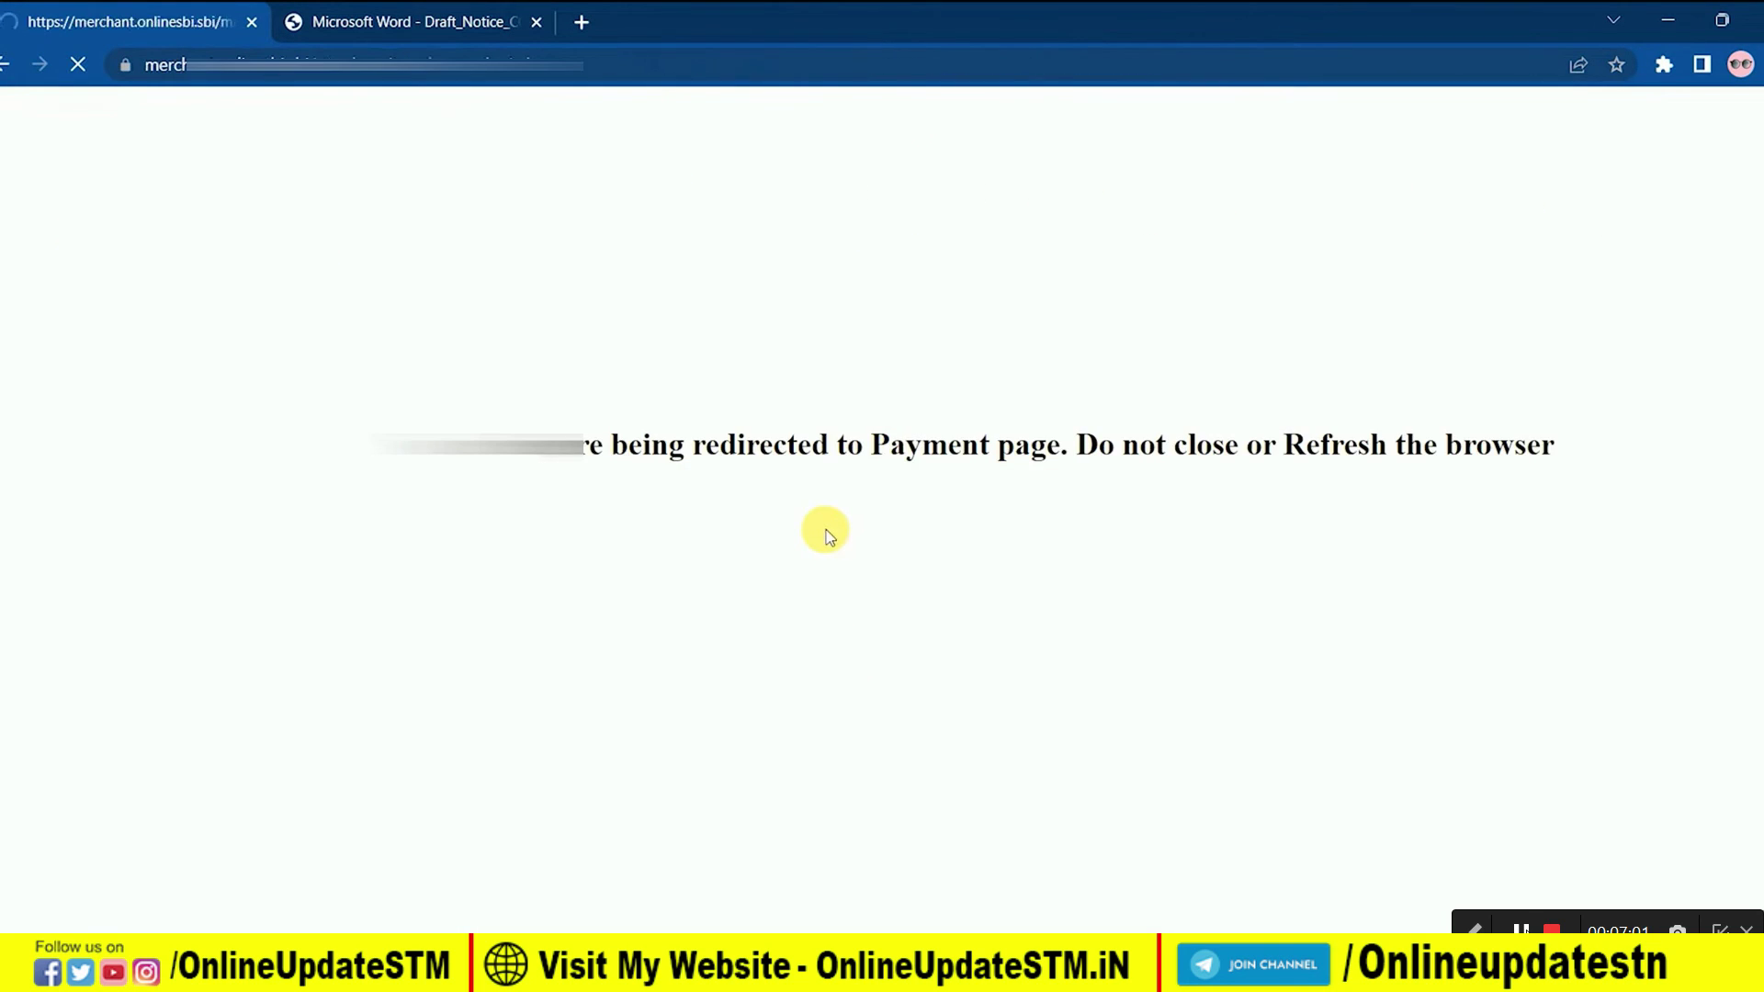